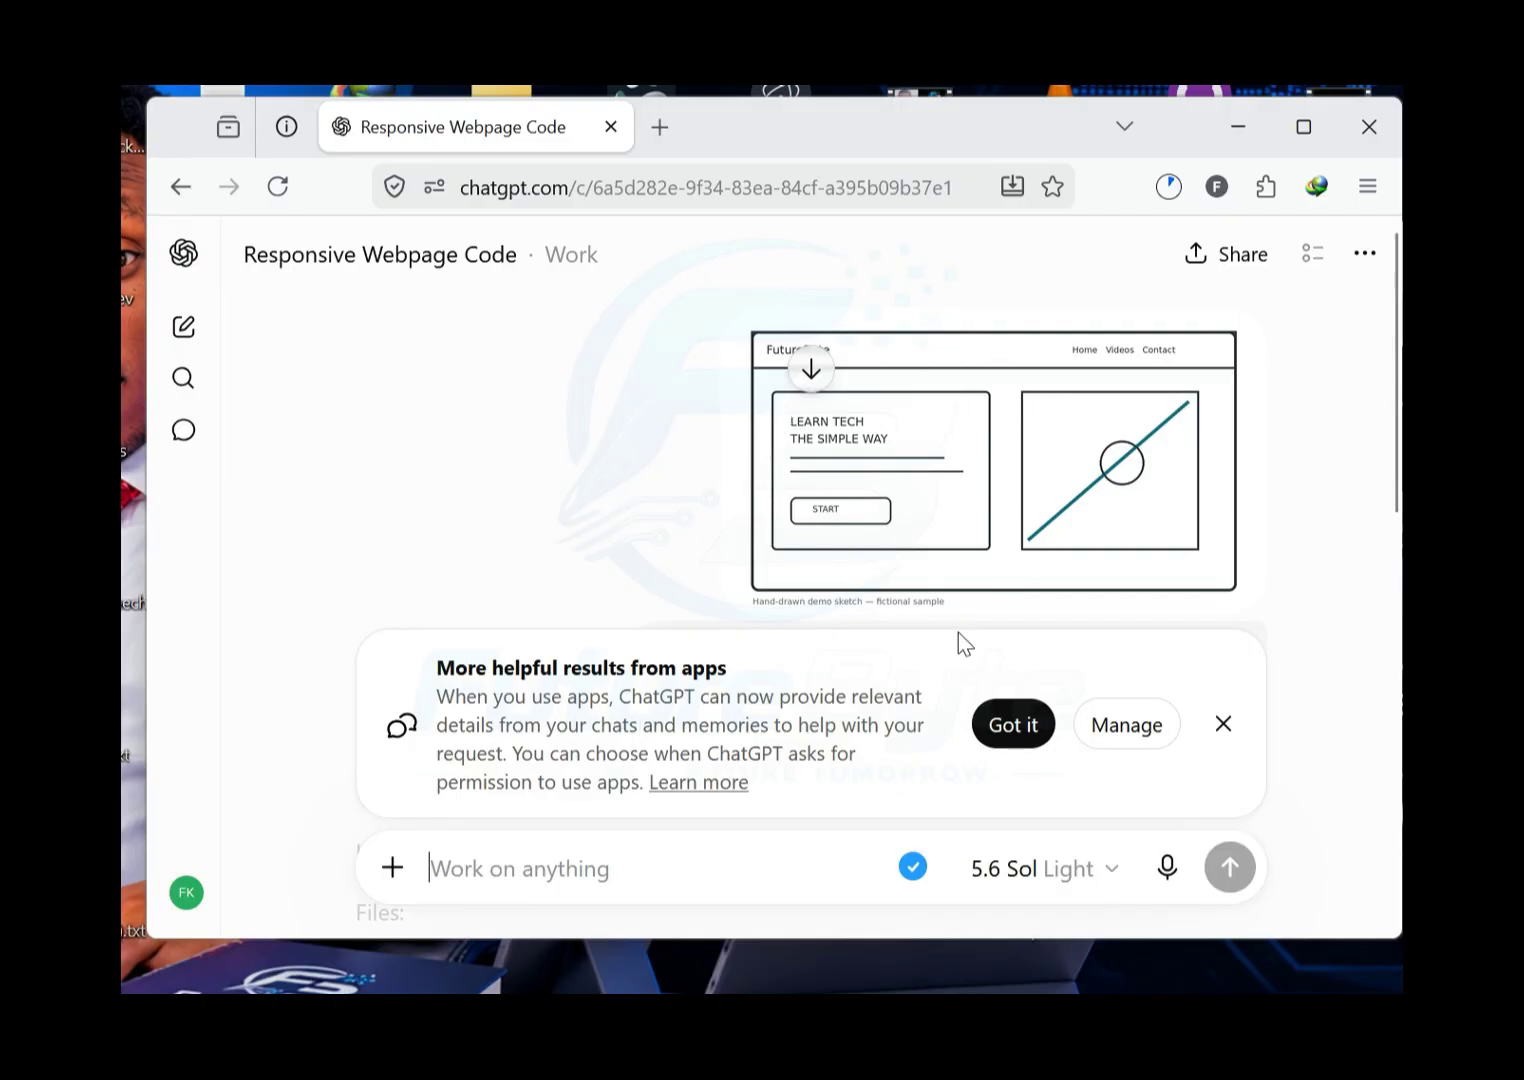
Step: Dismiss the notice about apps and review the webpage reply's files, run instructions and index.html preview
click(1222, 724)
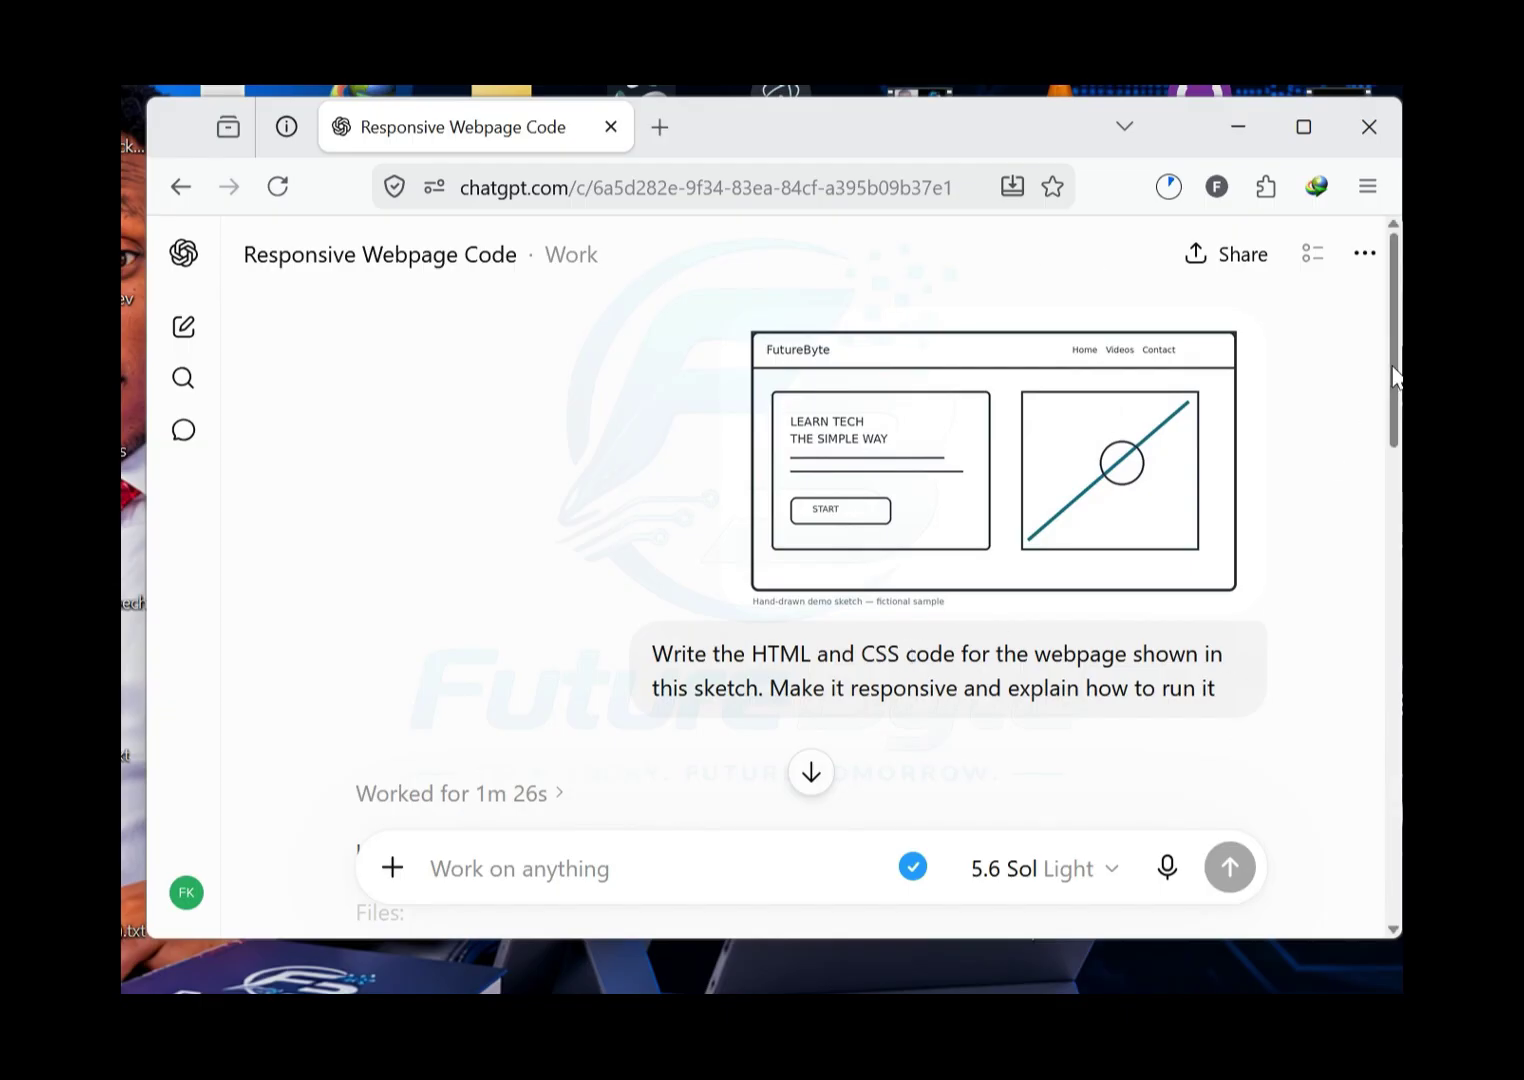
scroll(1381, 398, down, 4)
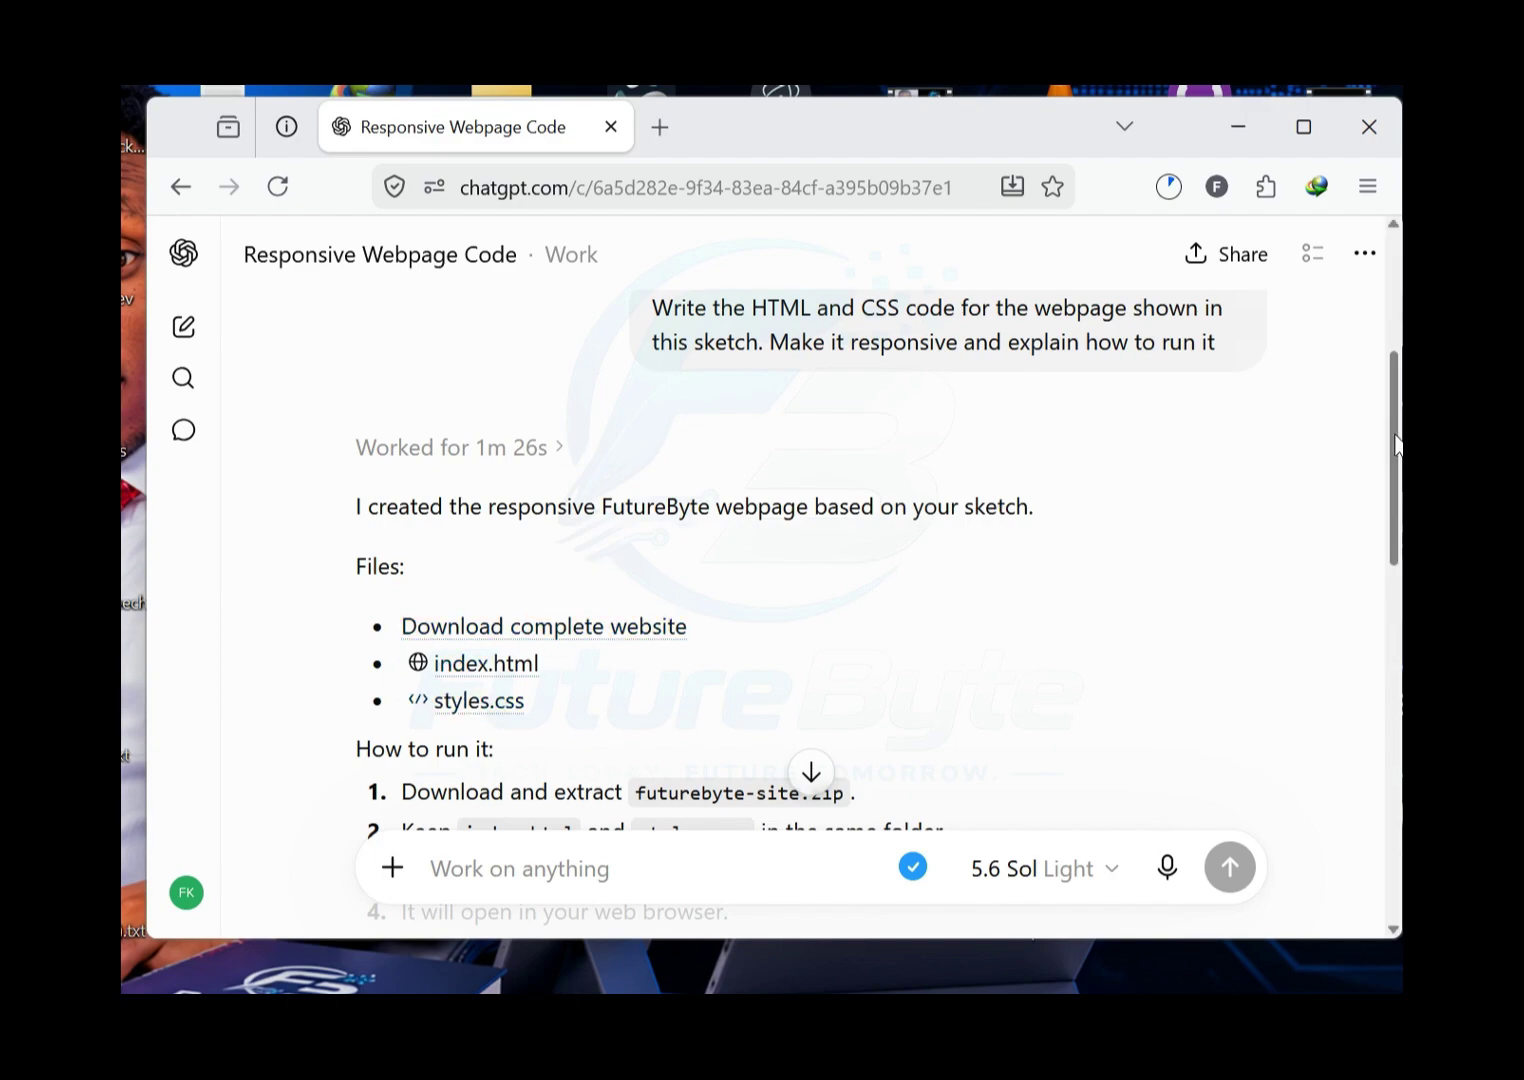
scroll(620, 600, down, 3)
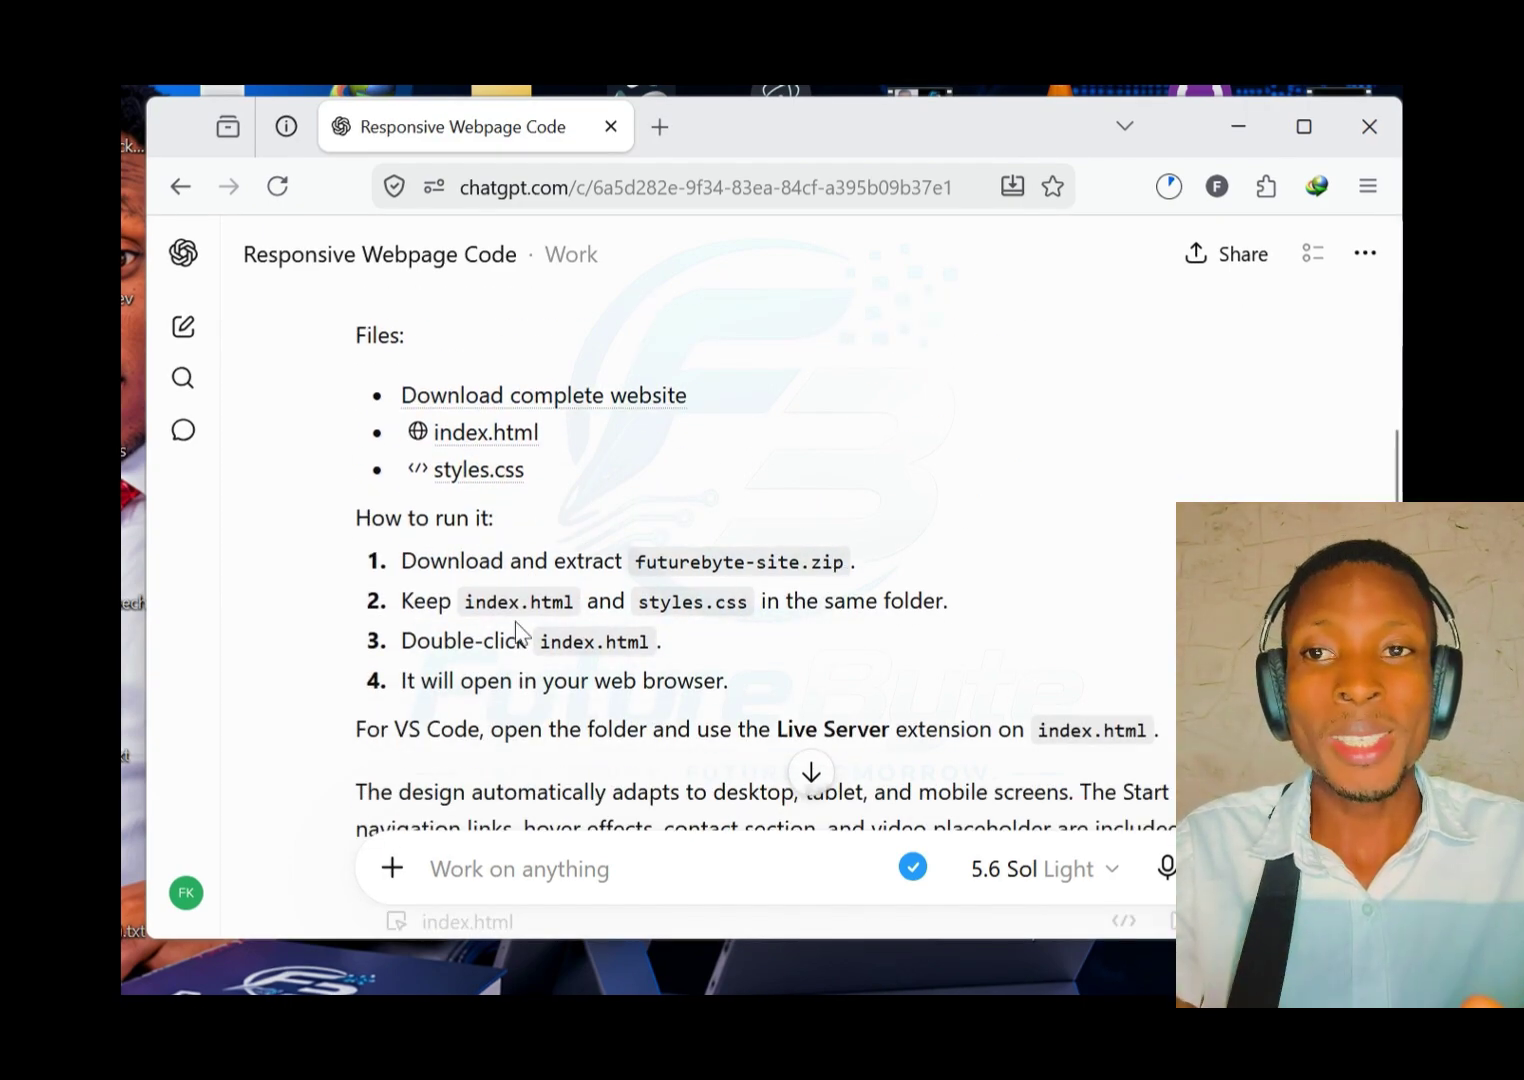
scroll(760, 560, down, 5)
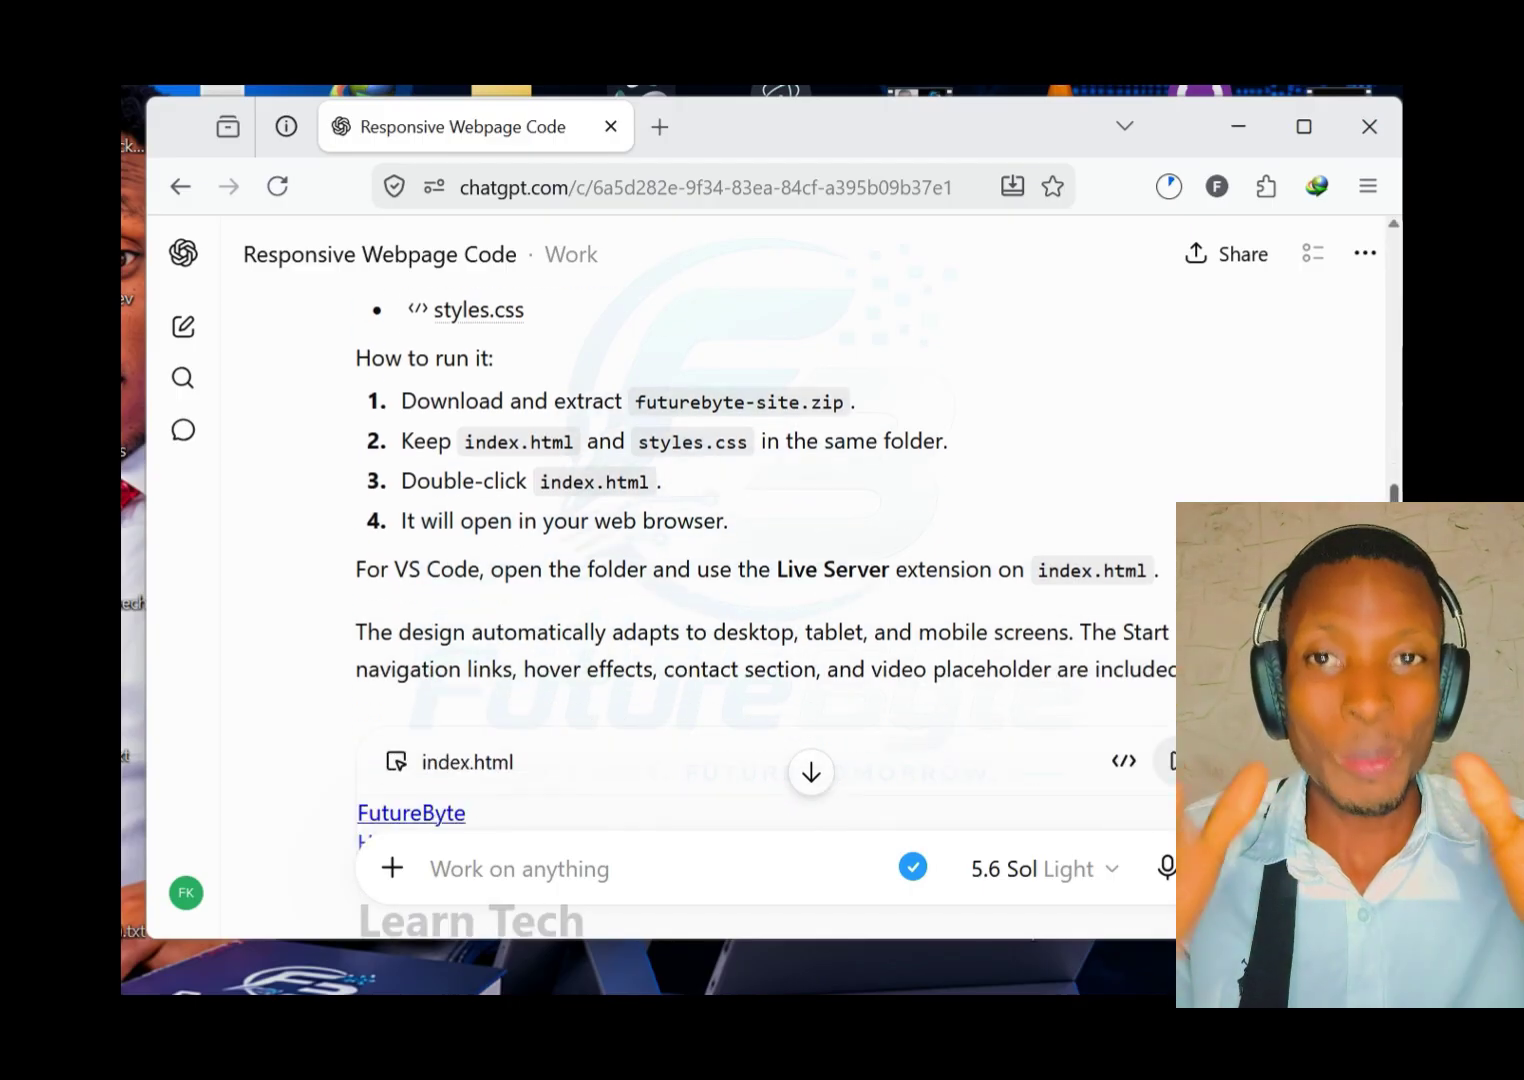
scroll(367, 697, down, 1)
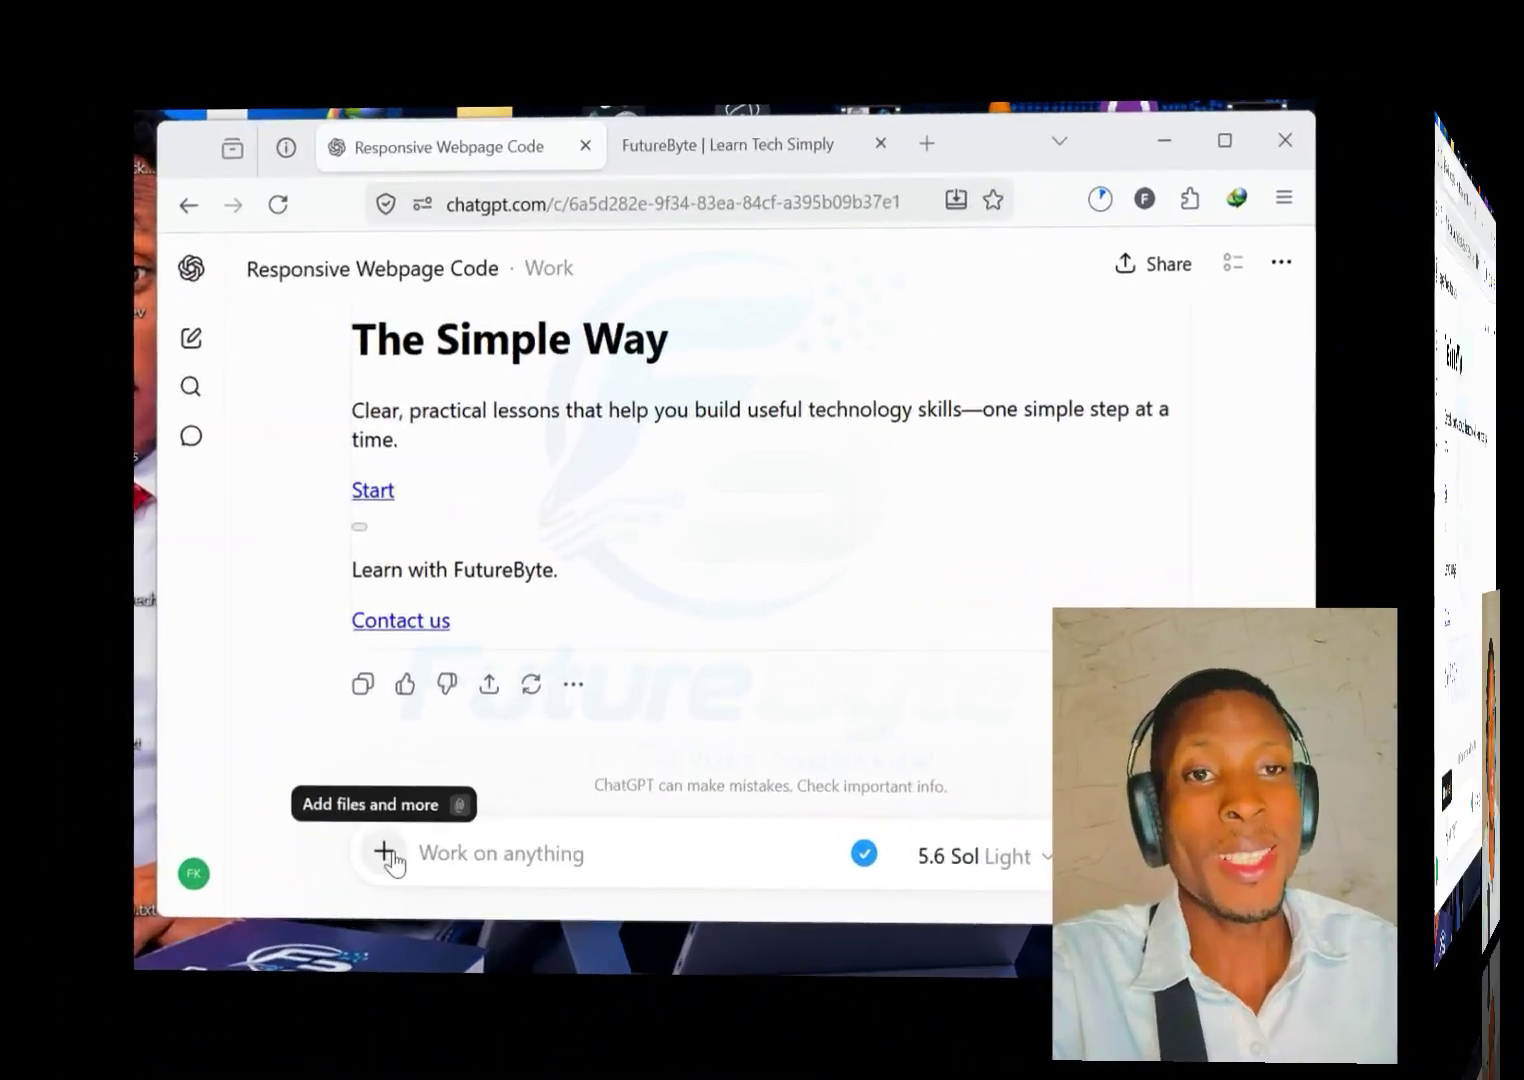
Step: Attach the spreadsheet Demo_Portfolio_and_Stock_Data.xlsx from the Downloads folder to a new message in the chat
click(633, 828)
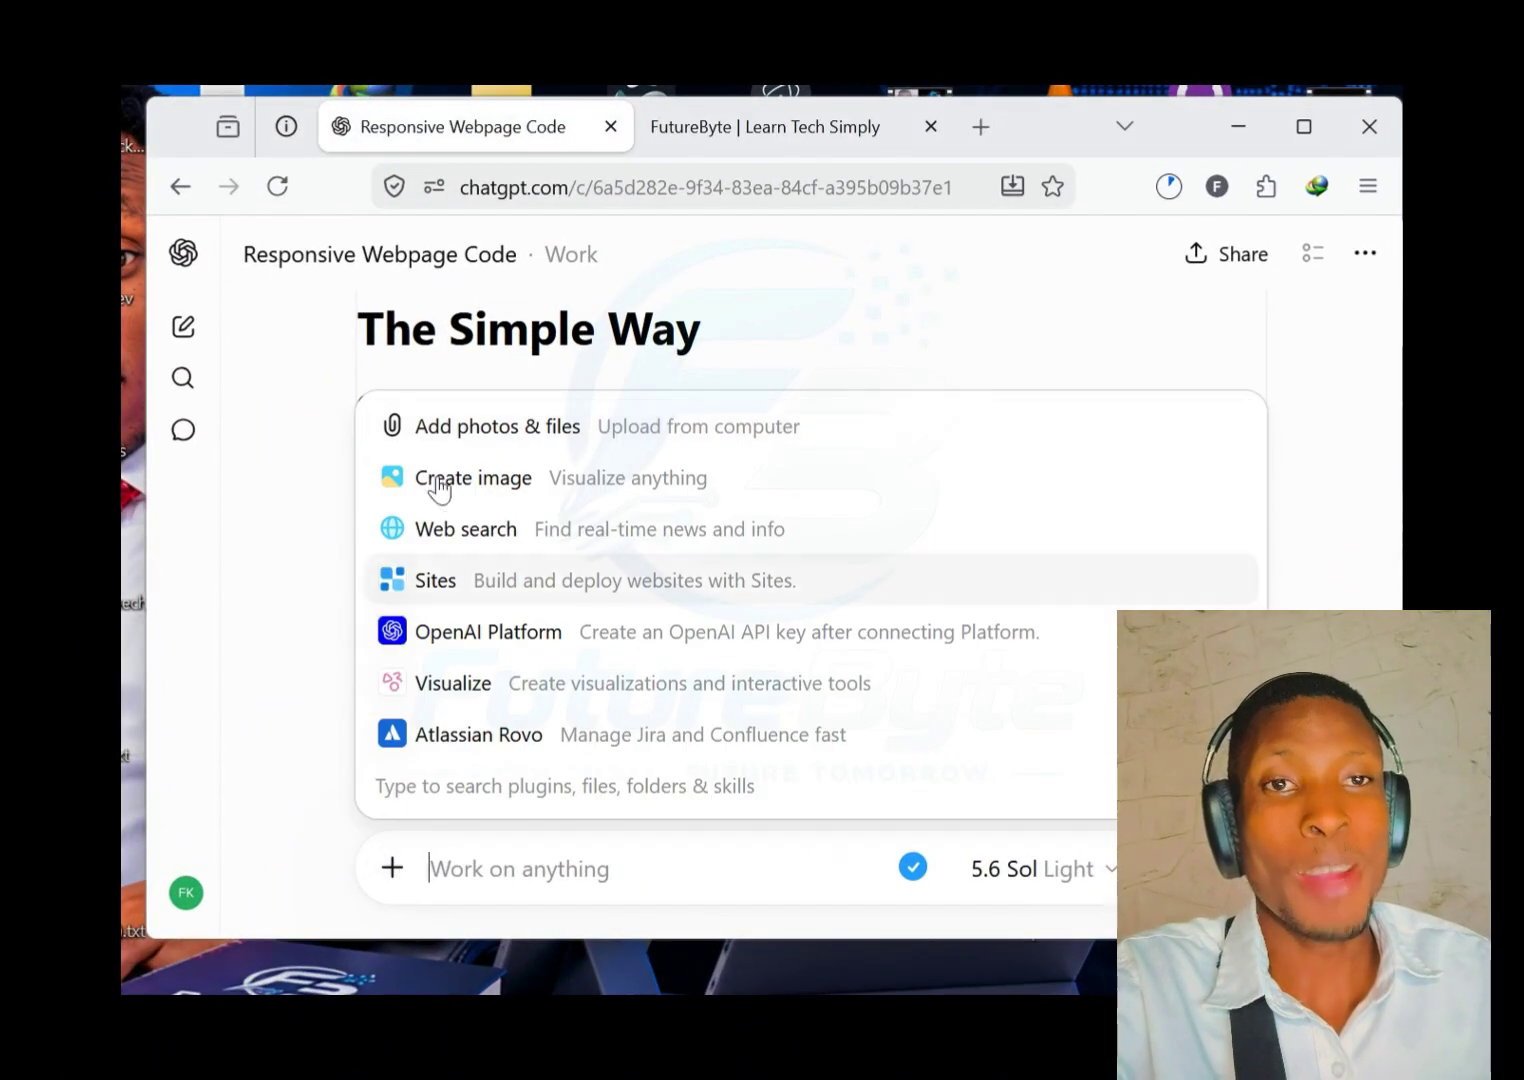
click(497, 432)
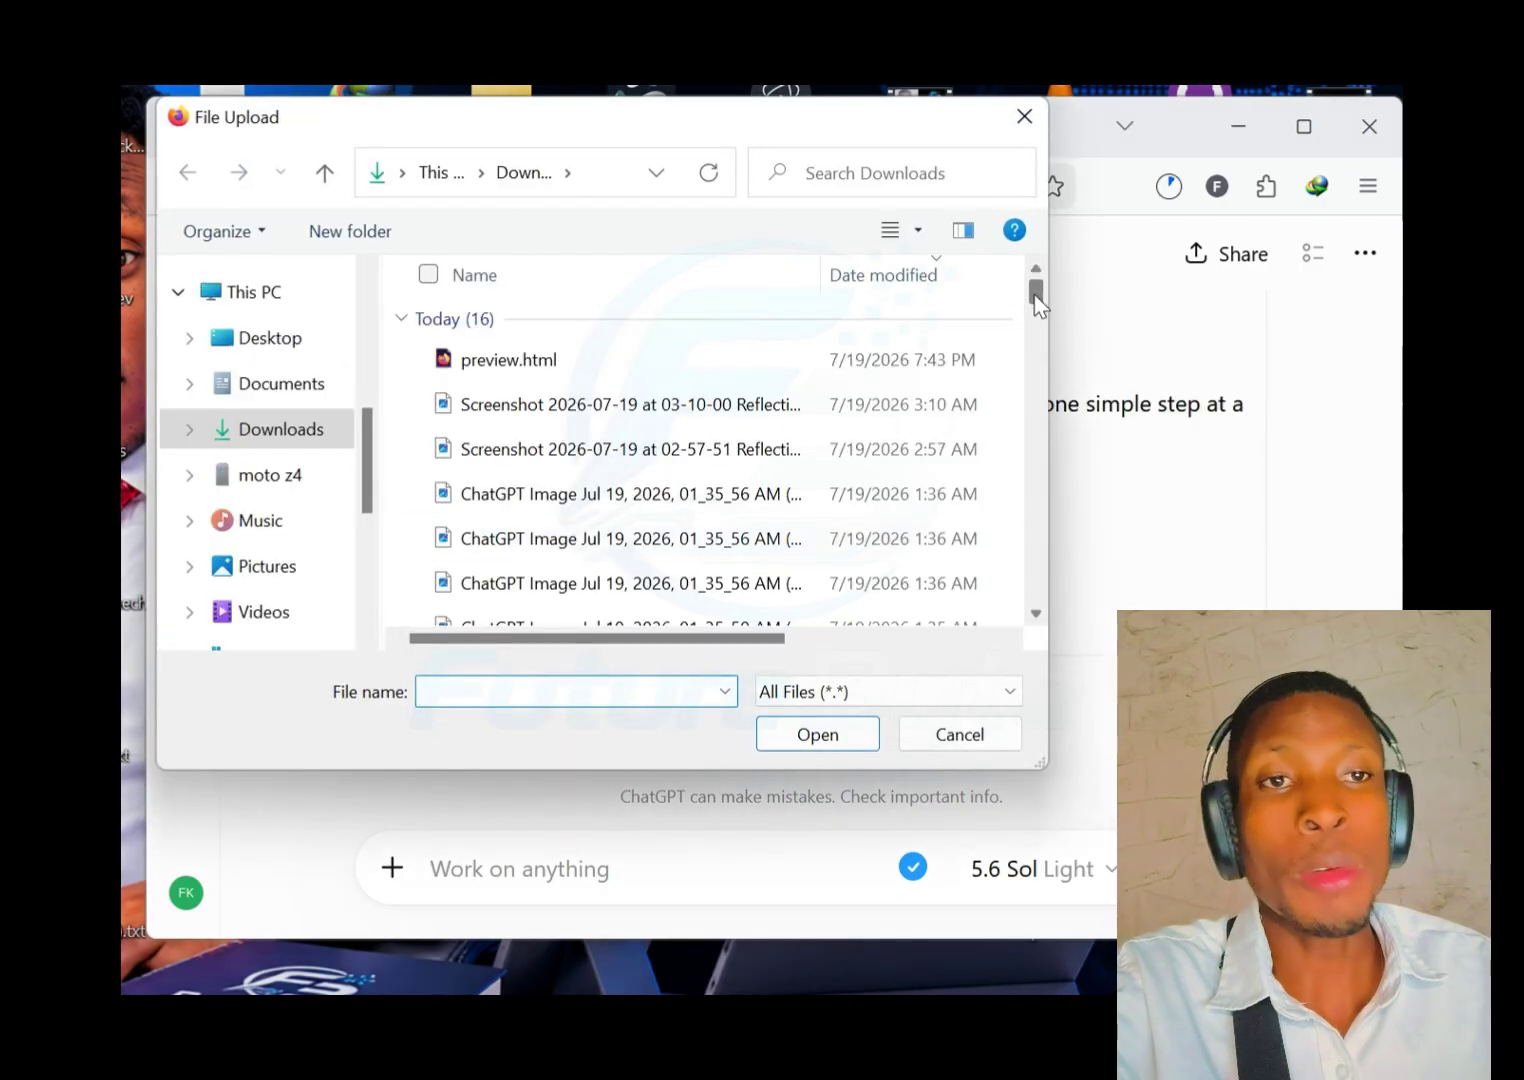
scroll(752, 320, down, 3)
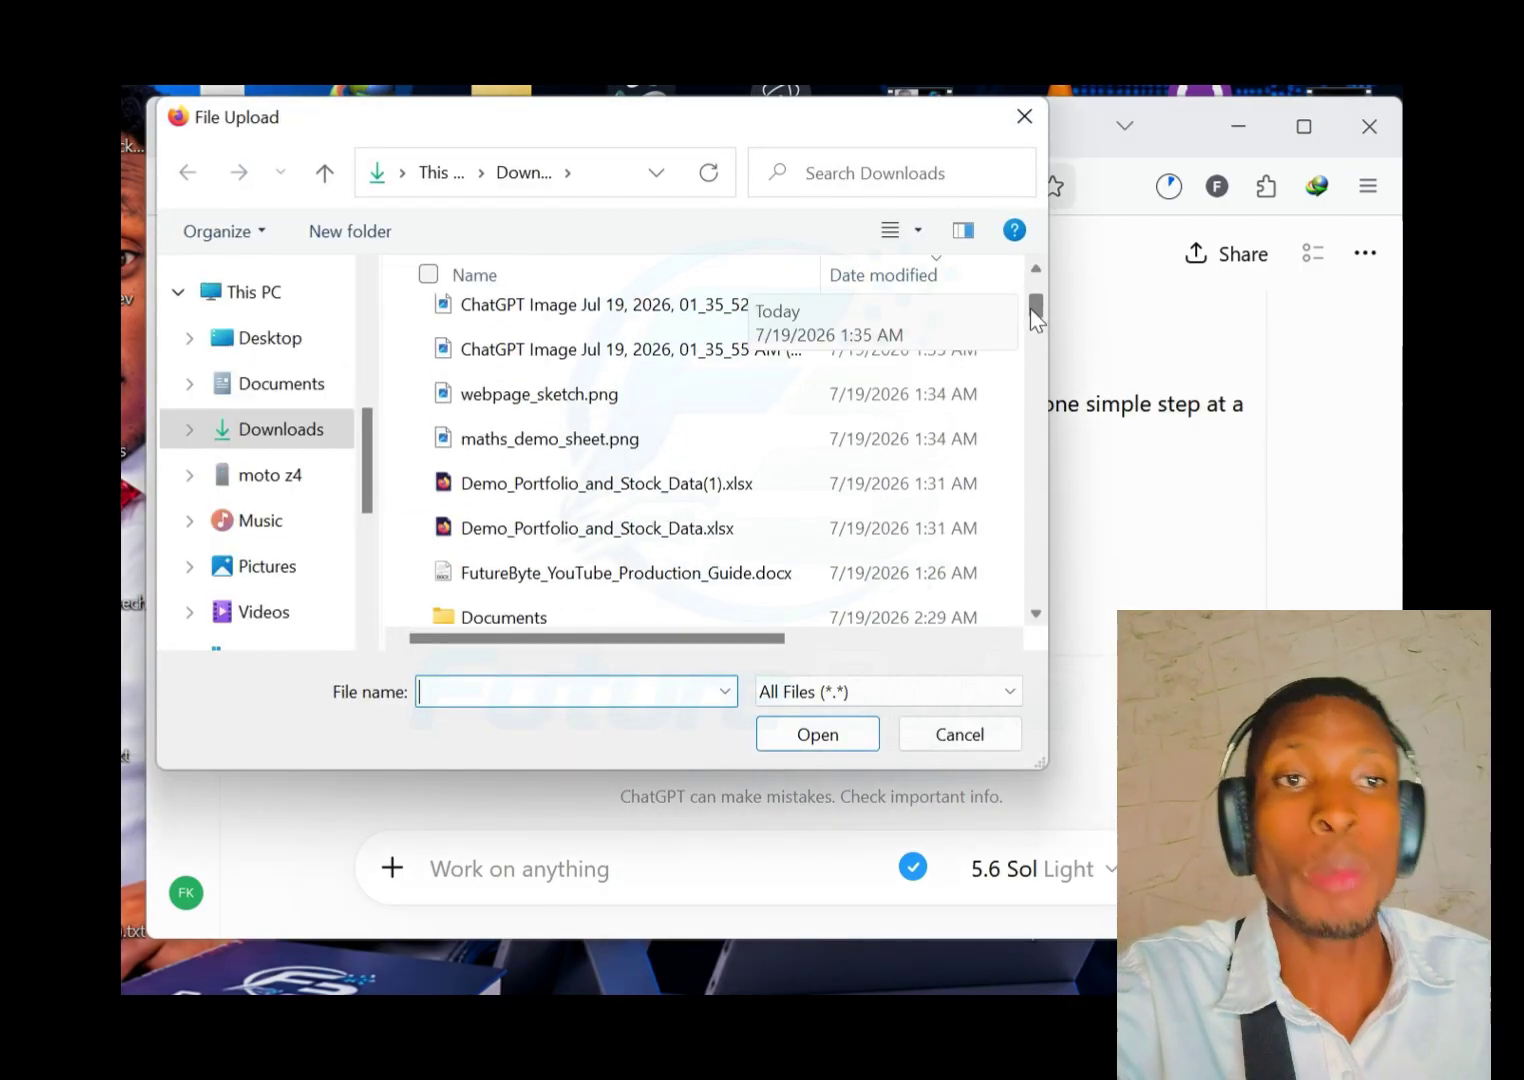
click(657, 530)
click(817, 734)
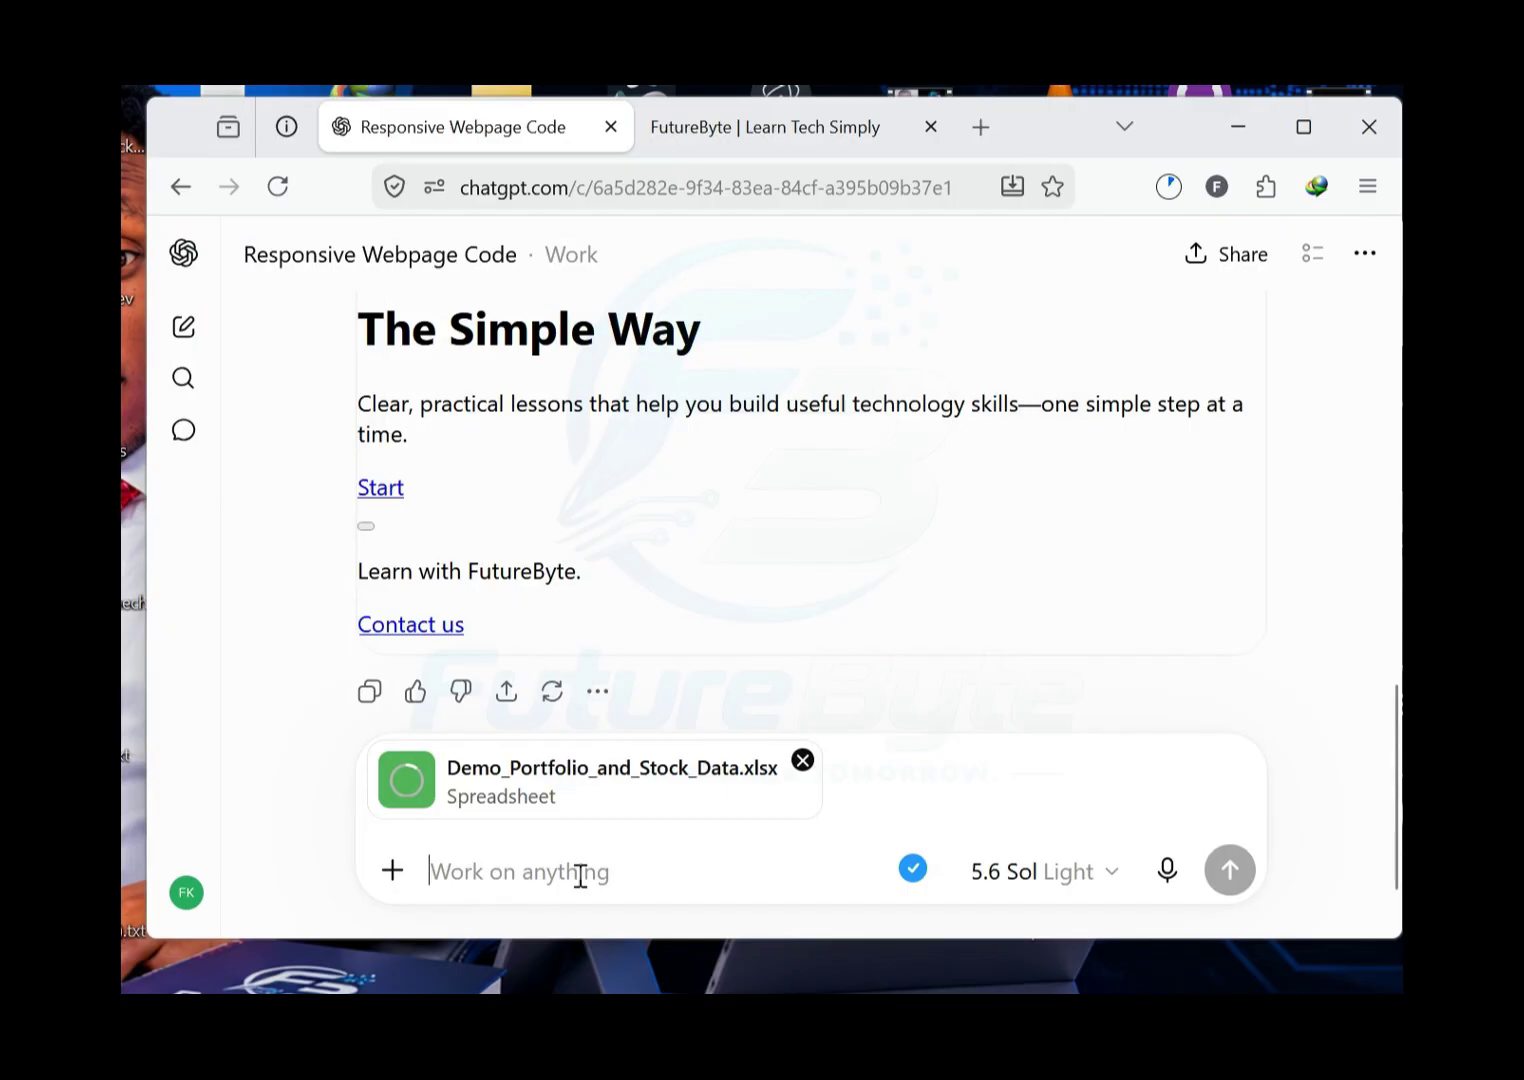
Step: Send a prompt to analyse the investment portfolio, explaining asset allocation, diversification, major risks and overall performance, and identifying areas that may require further research
text(Analyse this investment portfolio. Explain the asset allocation, diversification, major risks and overall performance. Identify areas that may require further research)
click(1230, 870)
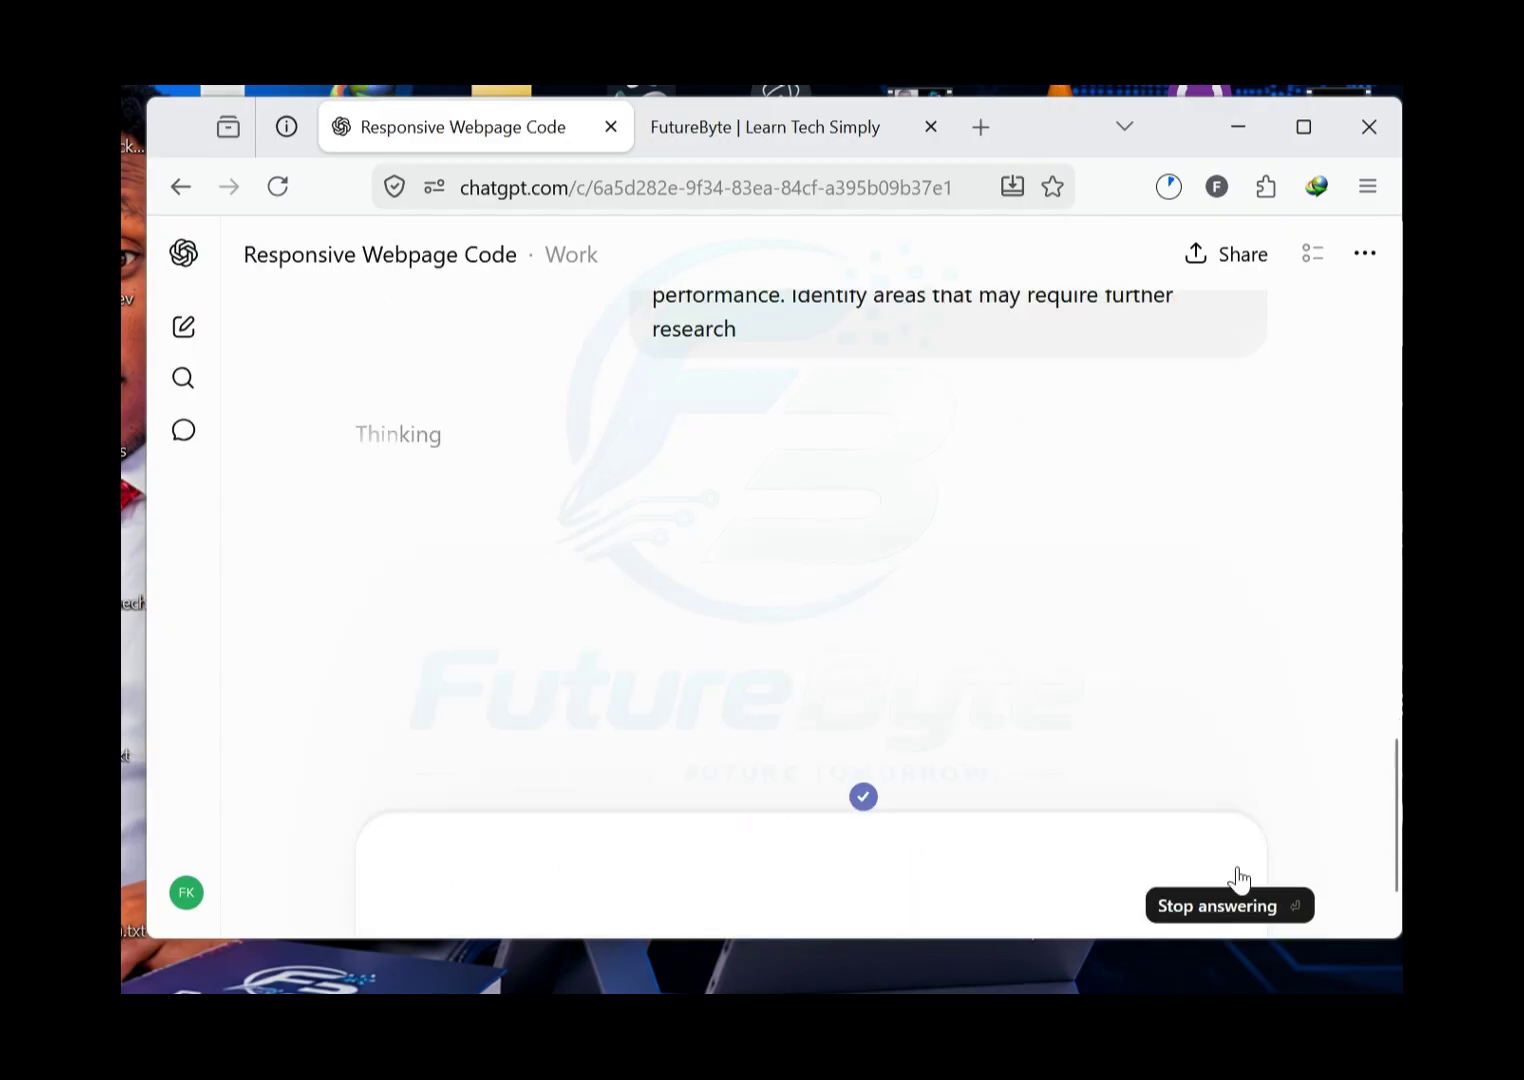
scroll(1371, 749, up, 3)
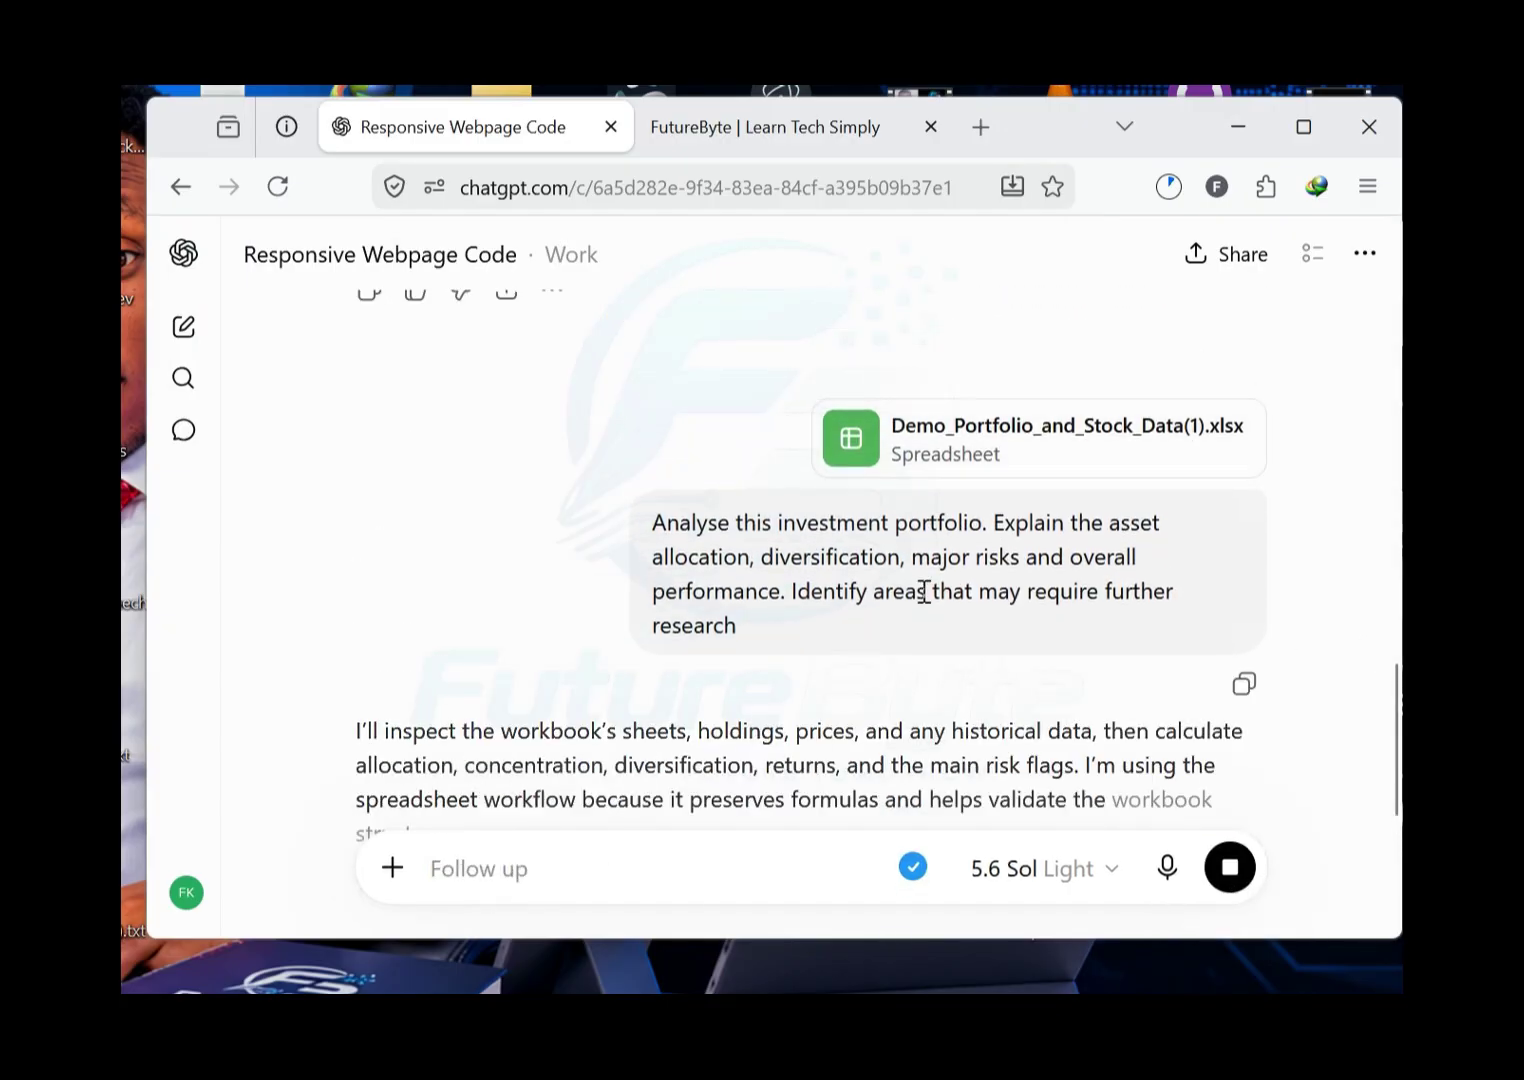
scroll(1370, 745, down, 3)
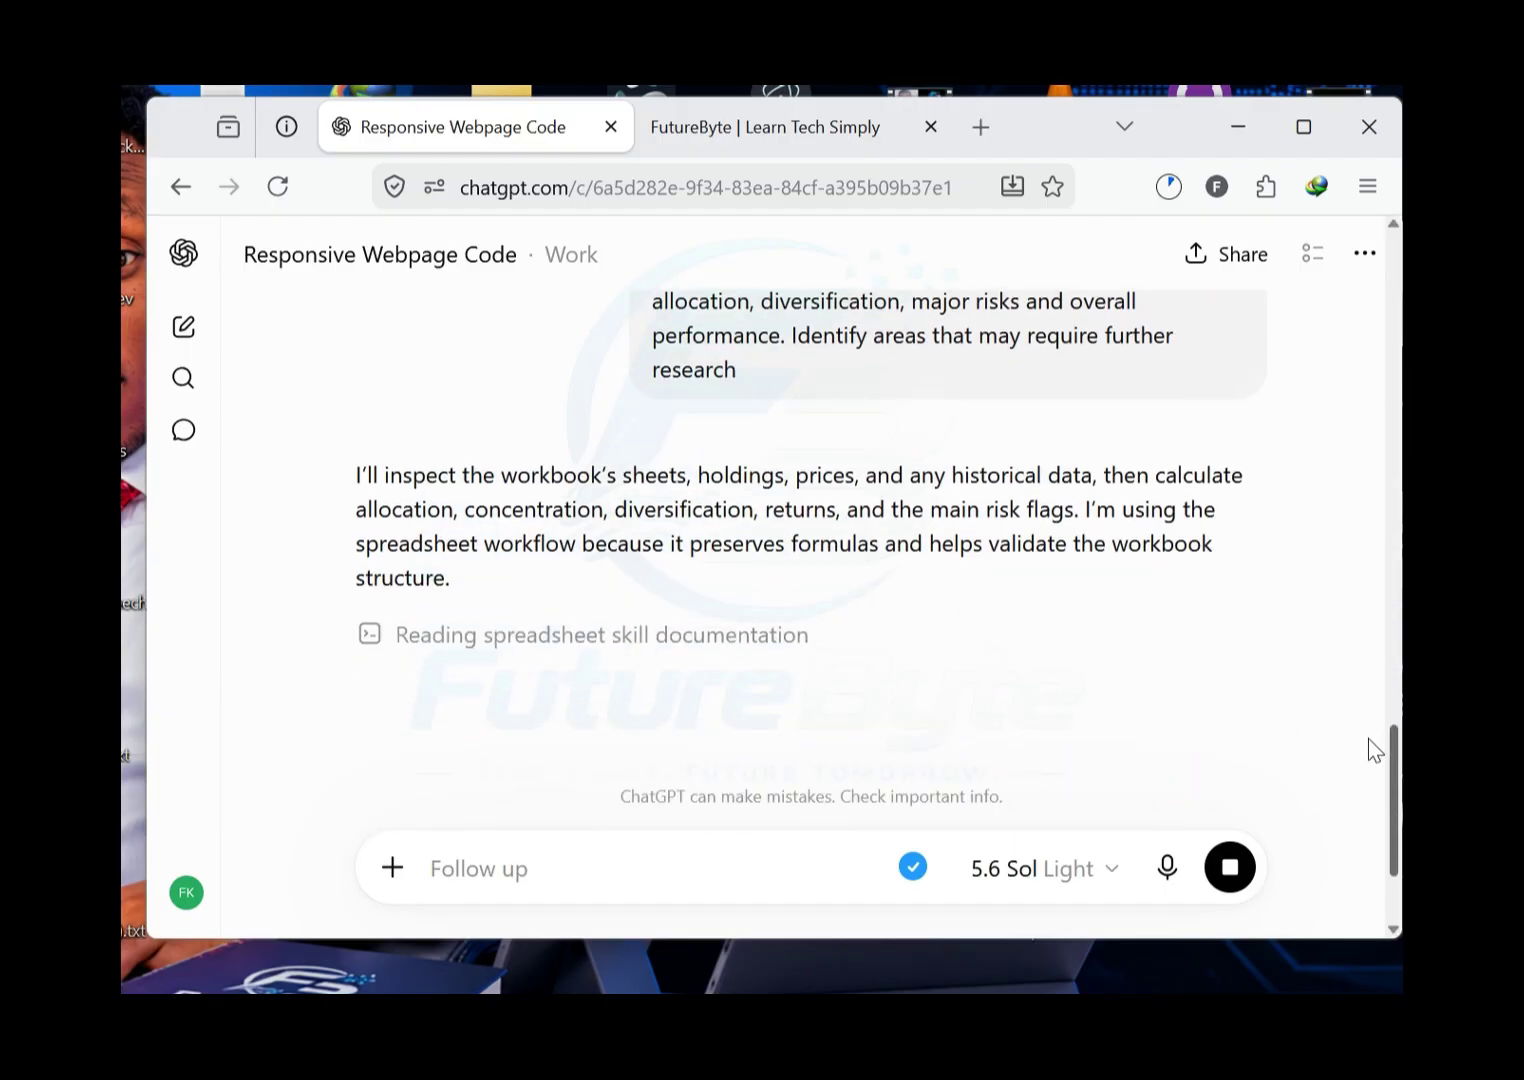
scroll(1368, 740, down, 1)
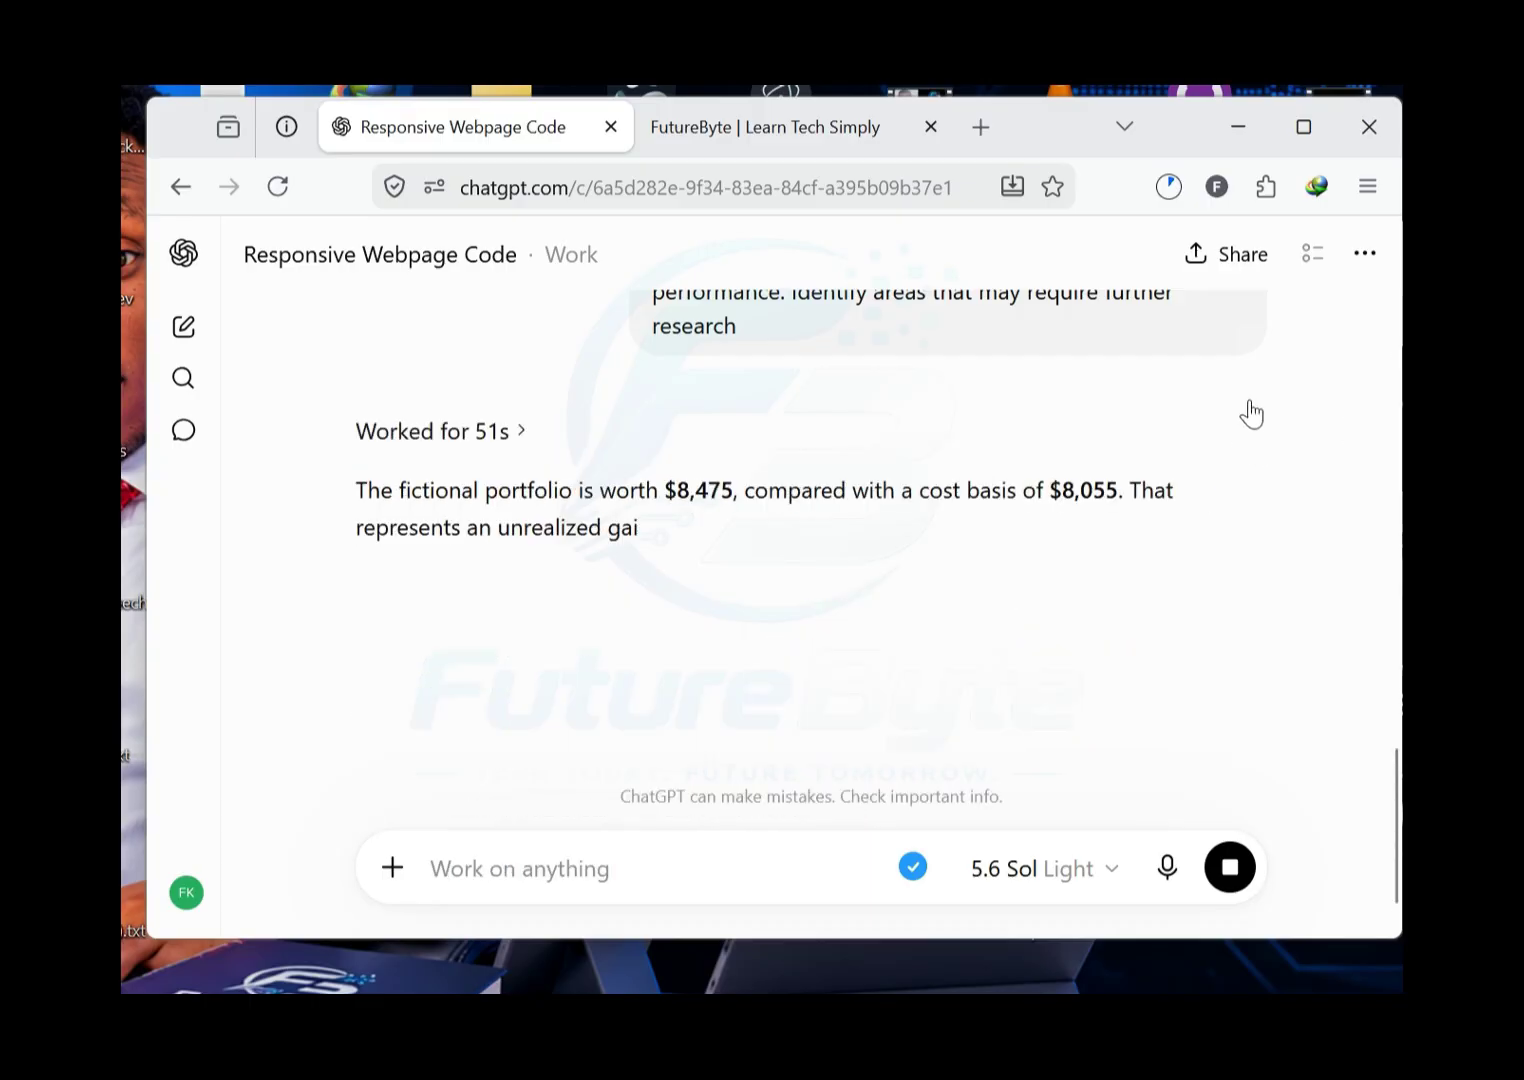
Step: Examine the portfolio analysis from the original prompt through allocation, performance, diversification, major risks and historical data to the closing summary
scroll(1396, 690, up, 4)
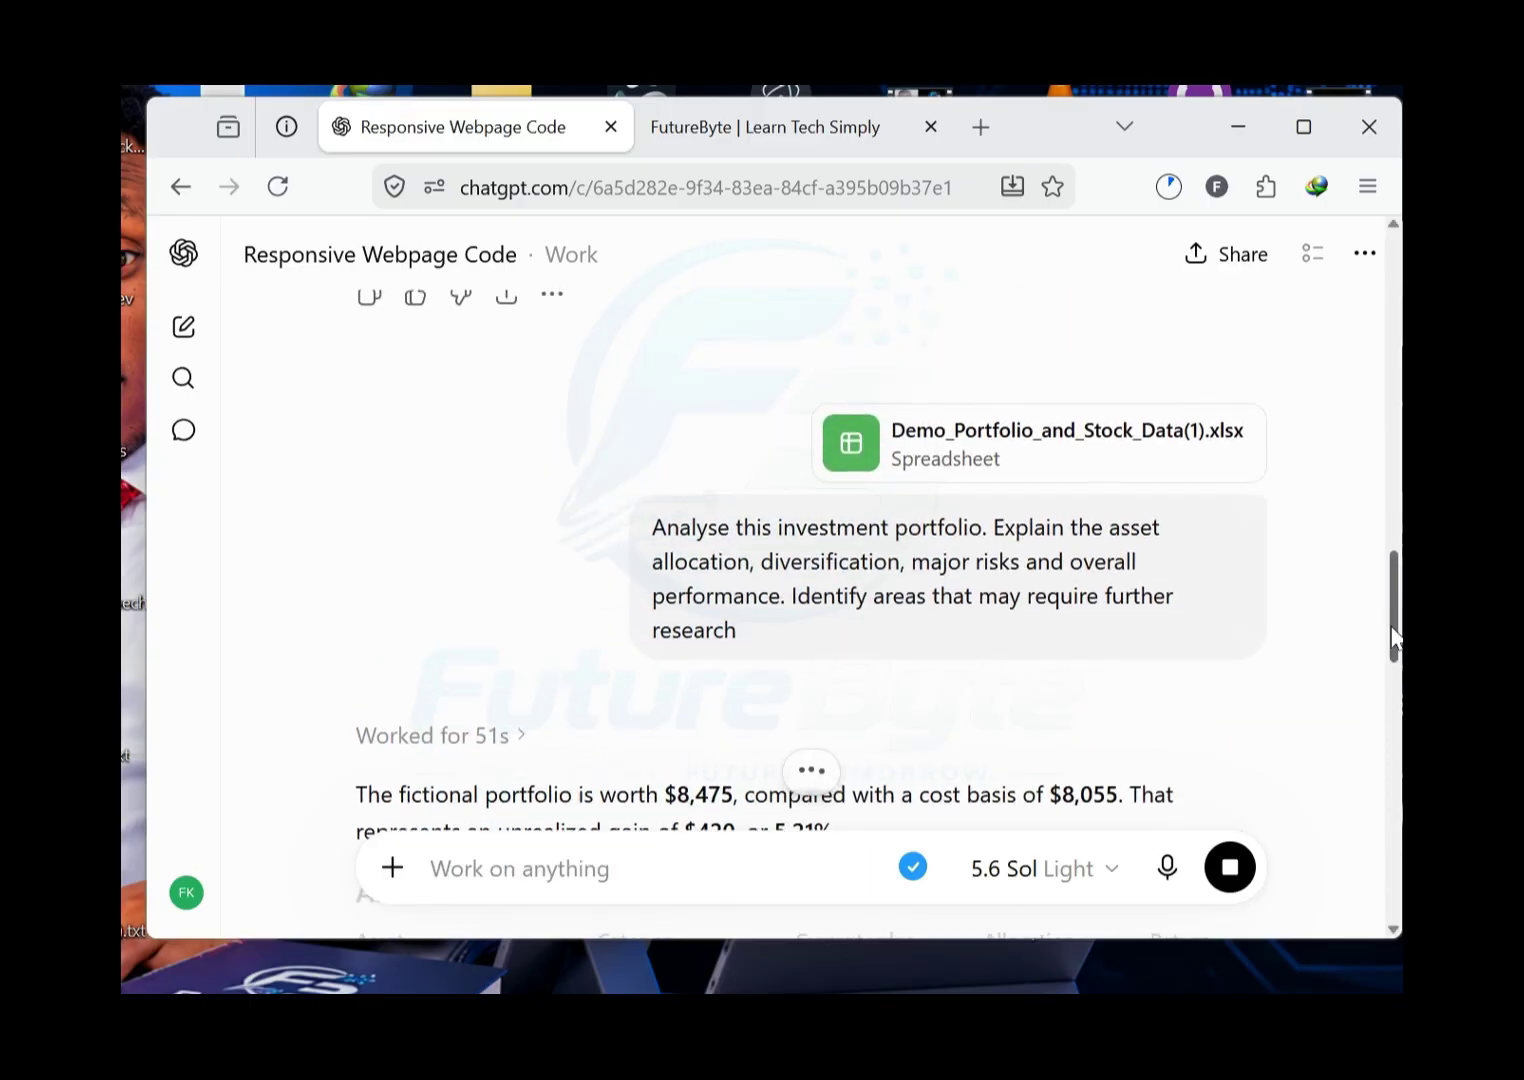
scroll(1396, 630, up, 1)
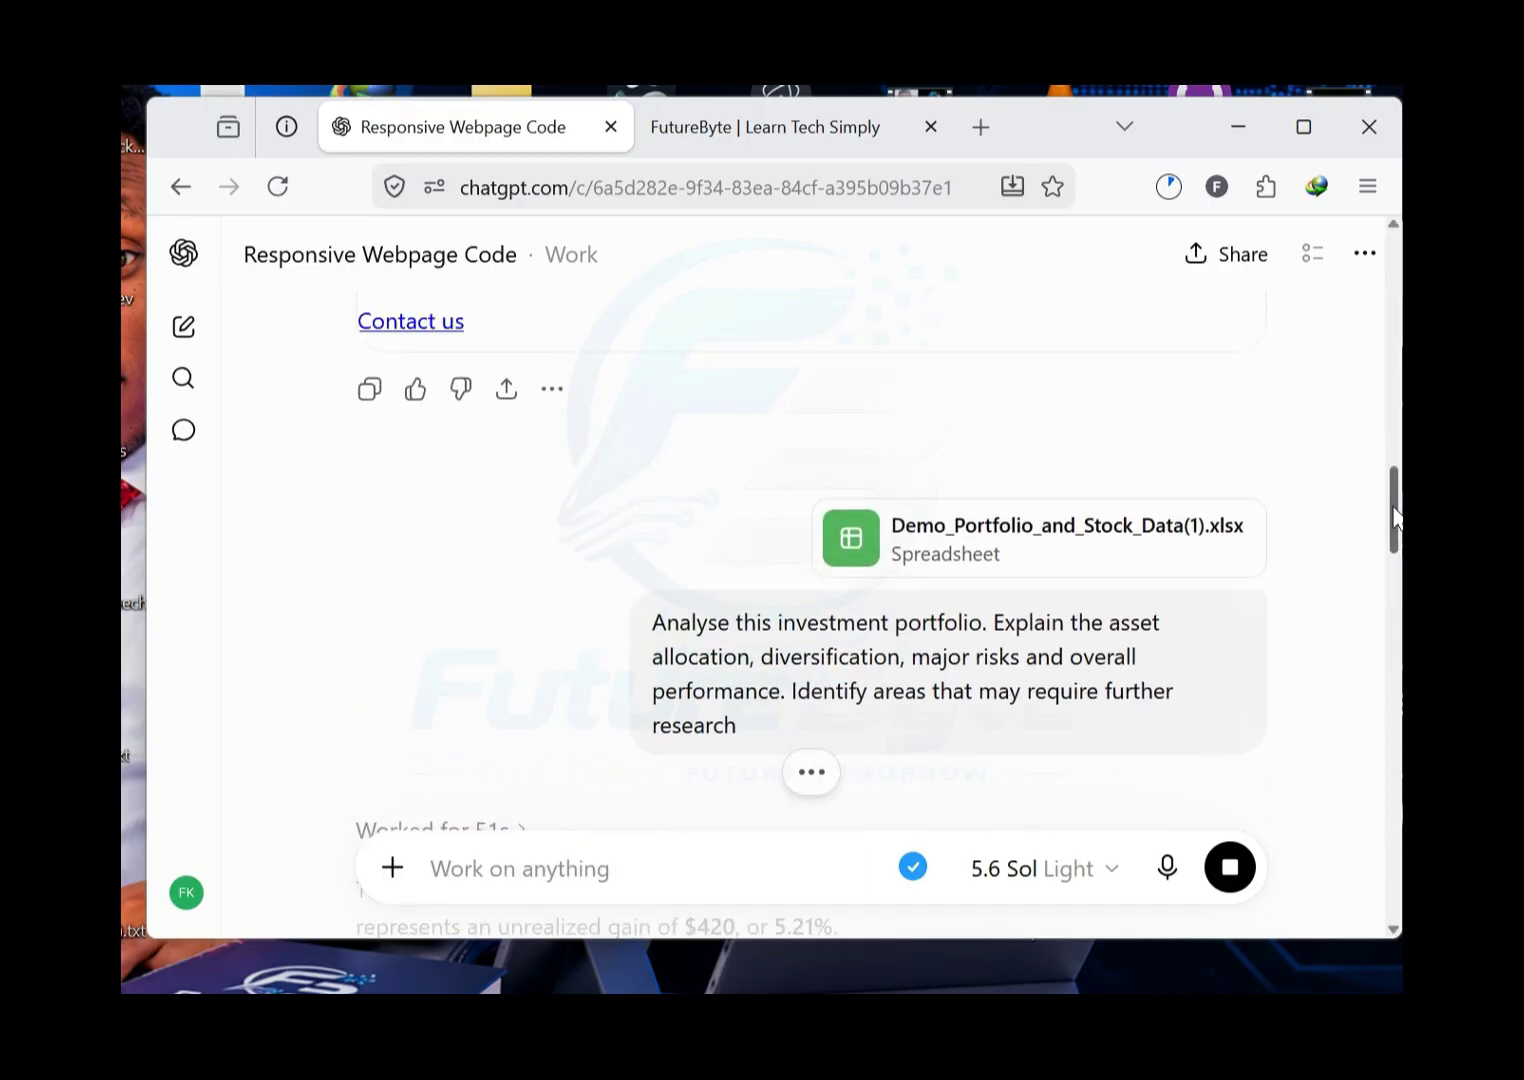
scroll(1396, 517, down, 8)
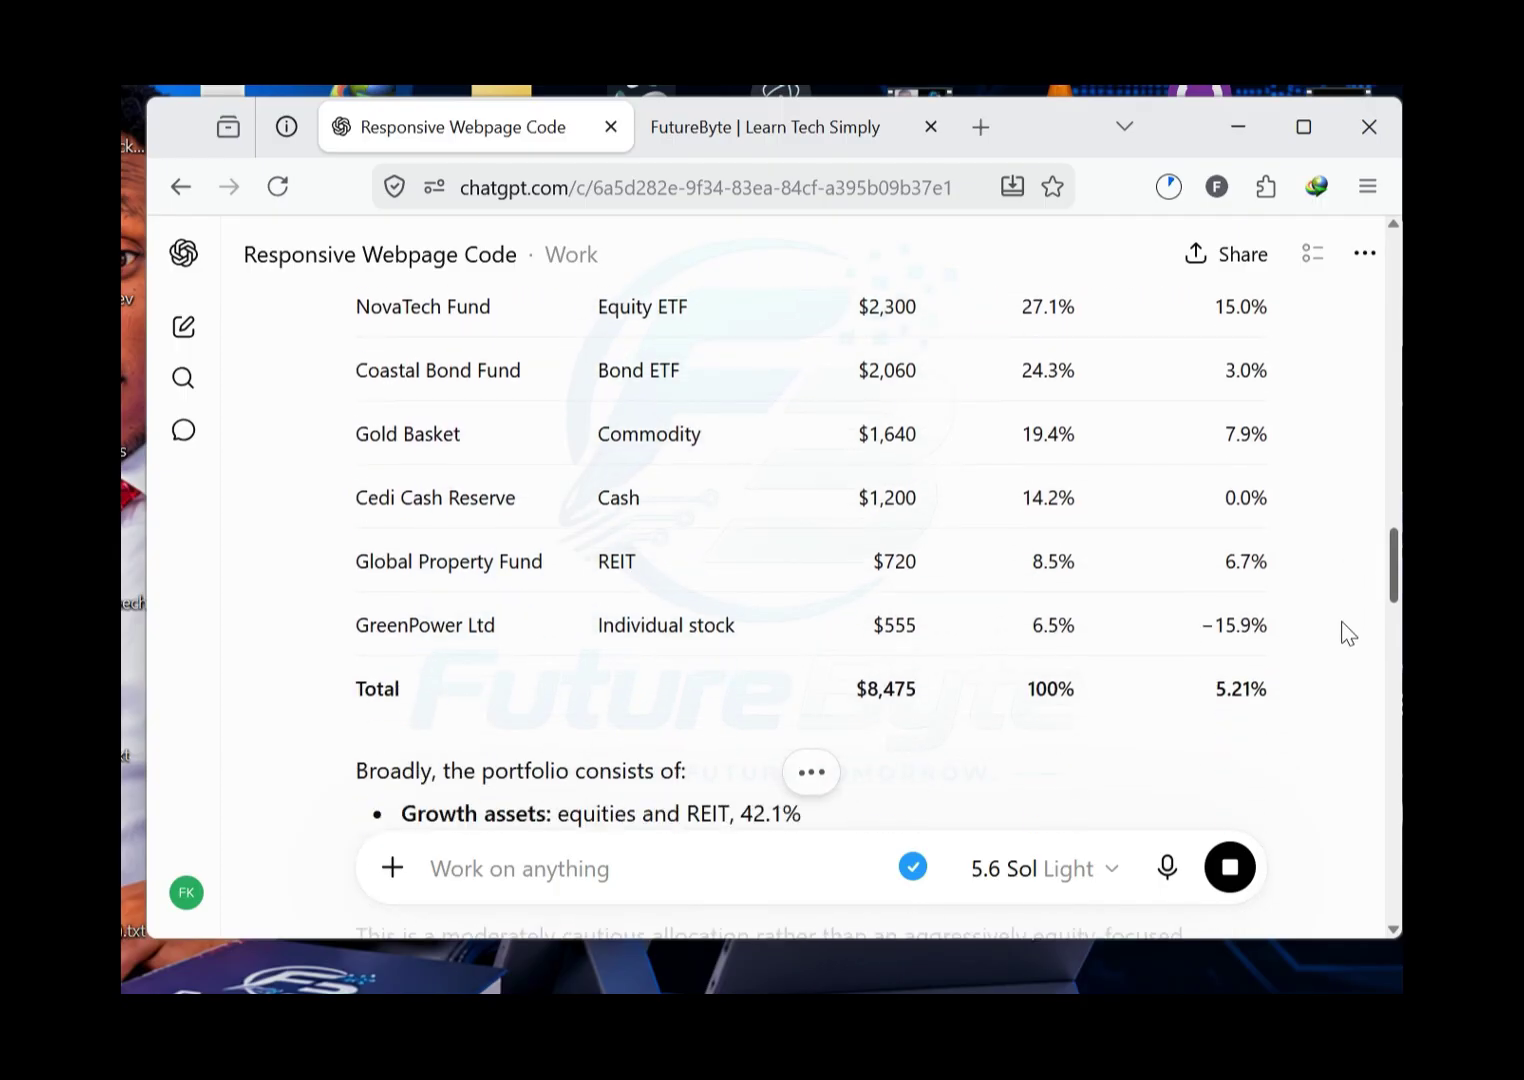
scroll(1348, 632, down, 5)
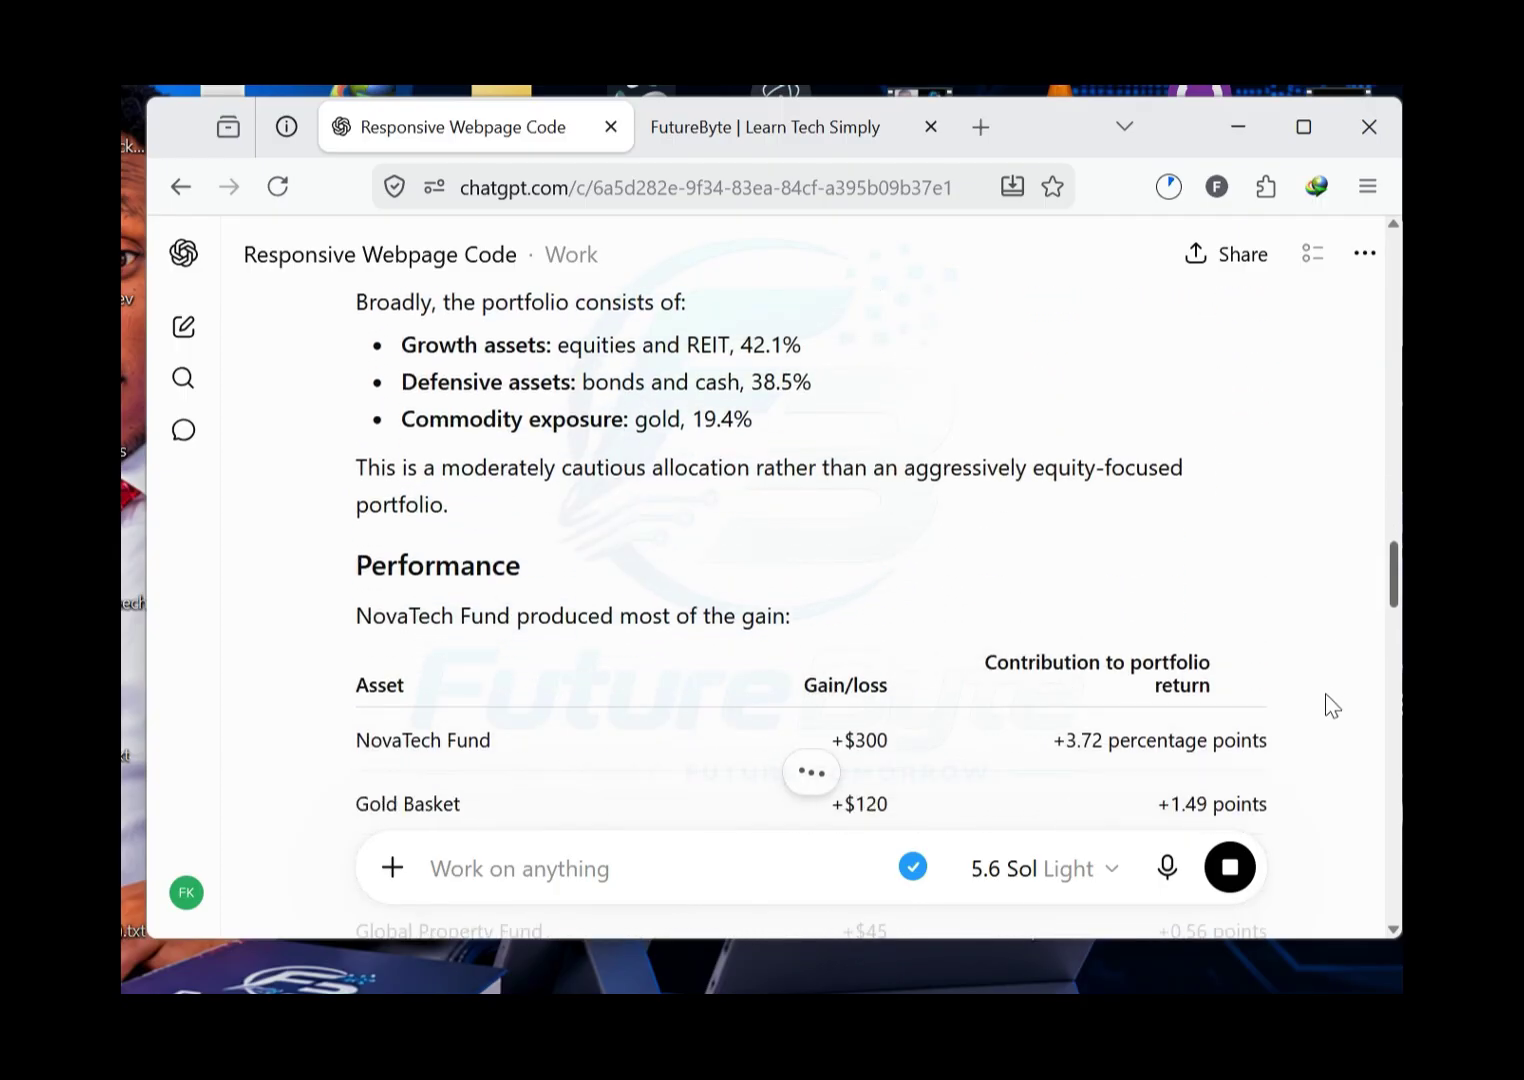
scroll(1332, 712, down, 8)
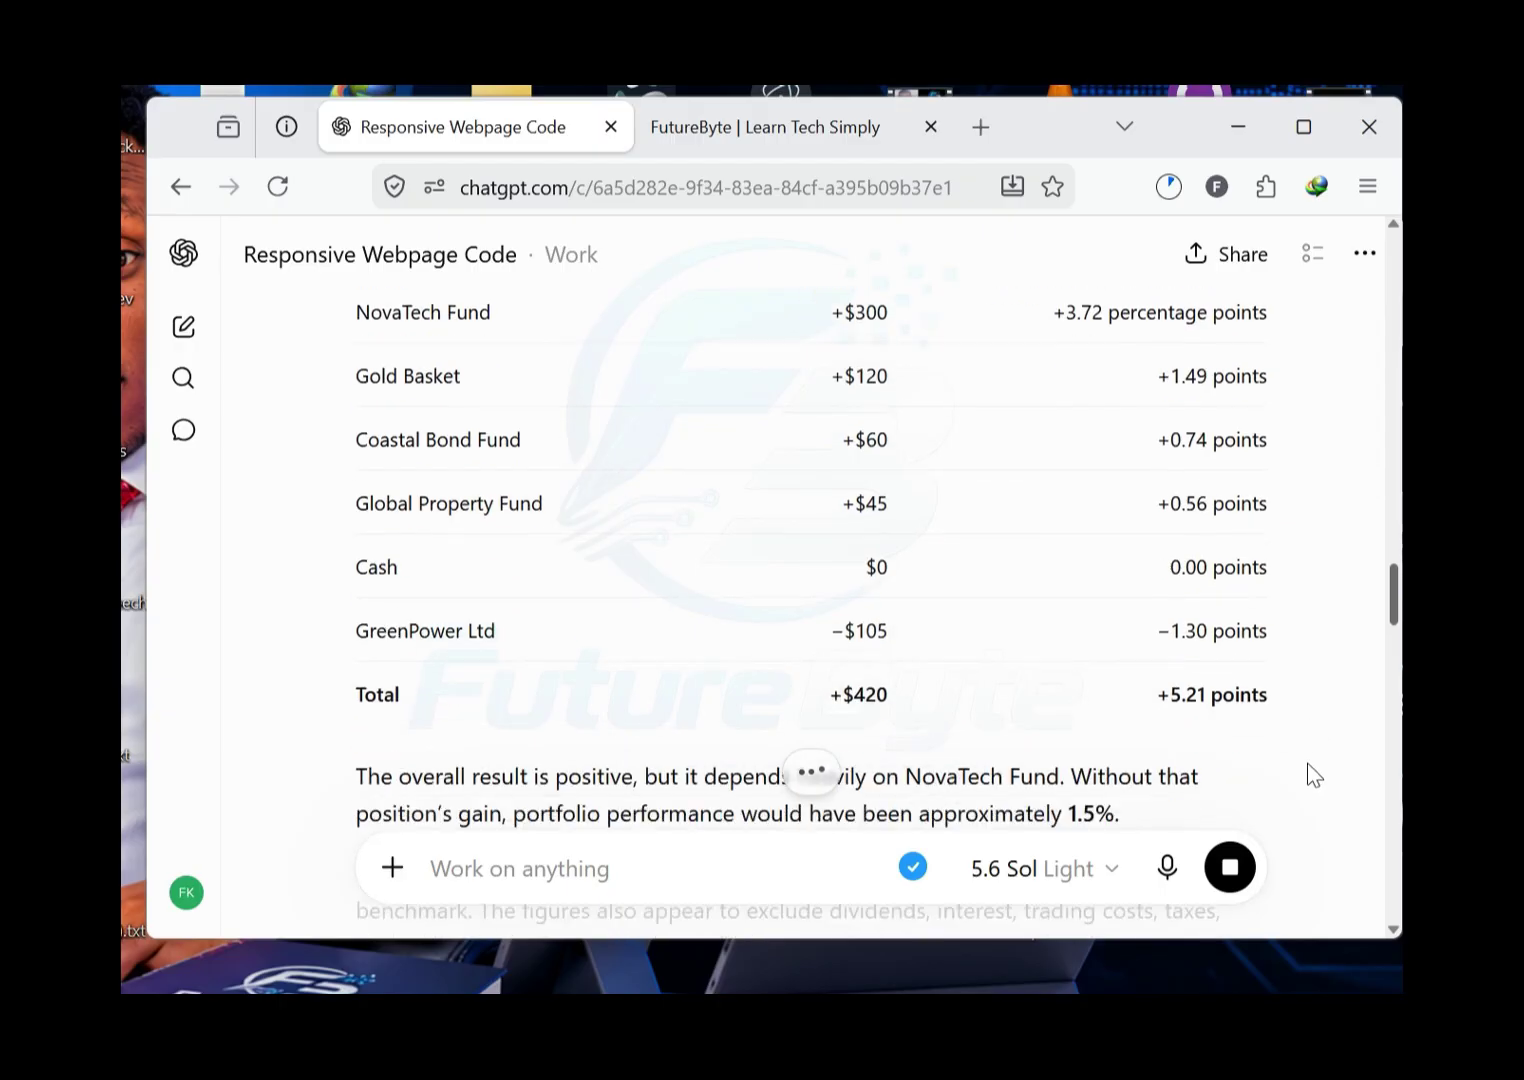
scroll(1292, 855, down, 2)
scroll(1291, 877, down, 3)
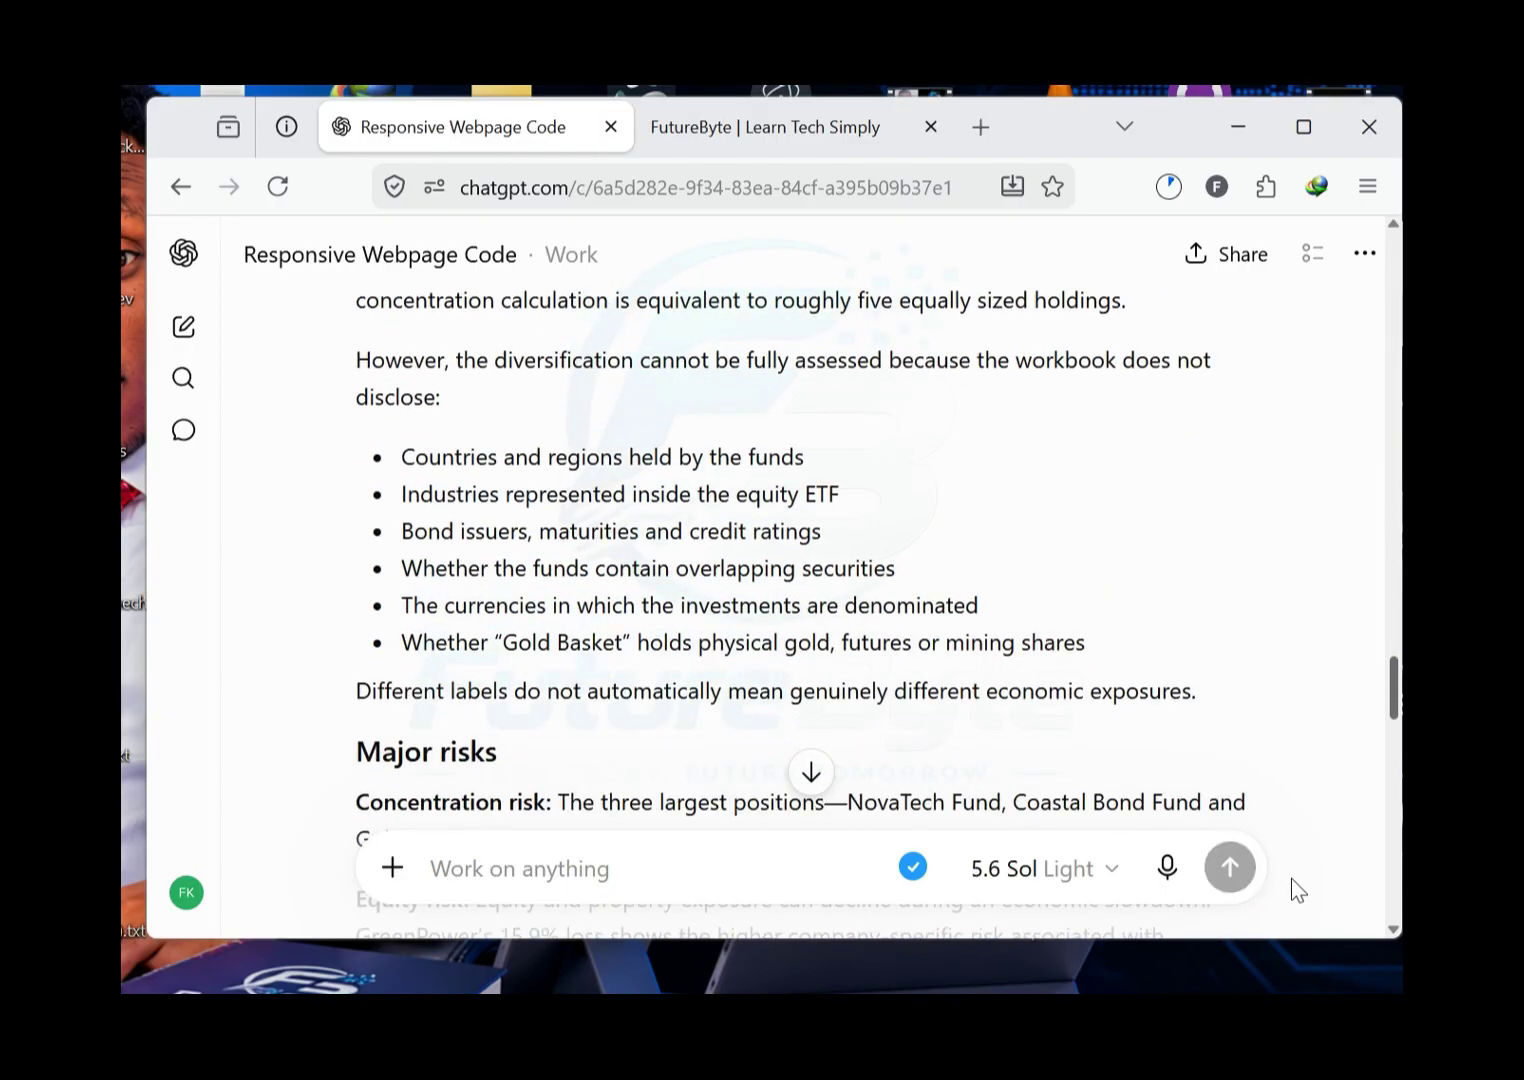
scroll(1377, 790, down, 10)
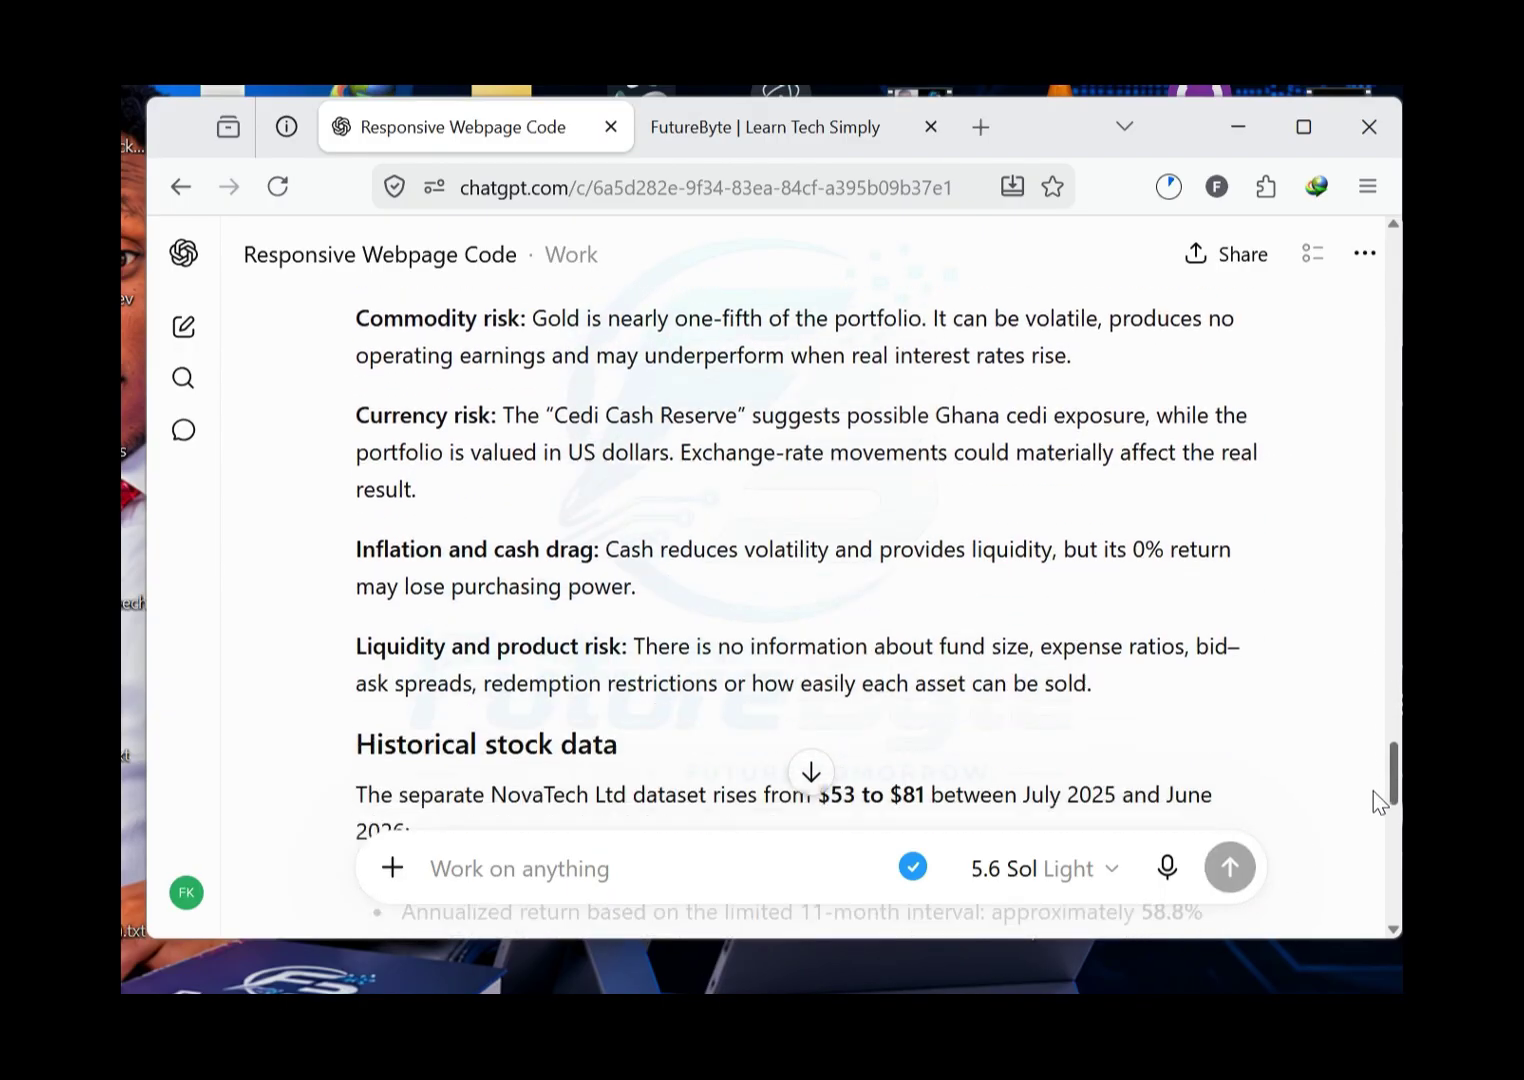
scroll(1368, 843, down, 10)
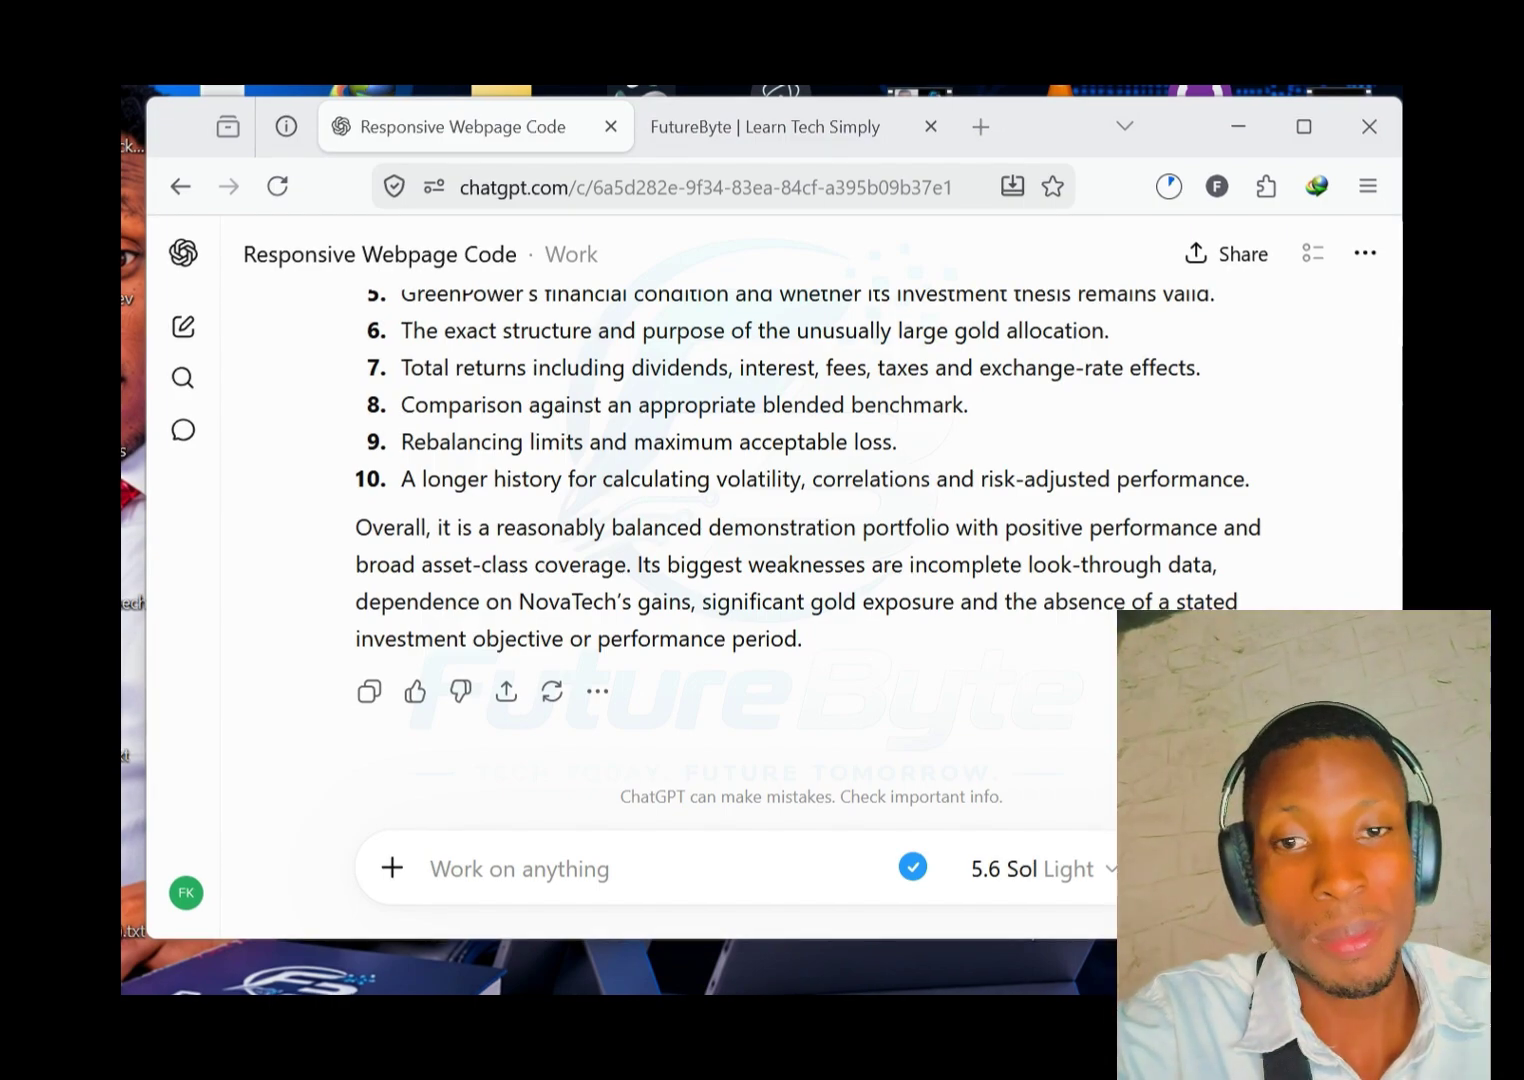
Step: Attach maths_demo_sheet.png and ask to solve the attached mathematics problems, show every step, explain the formula used and verify each final answer
click(392, 868)
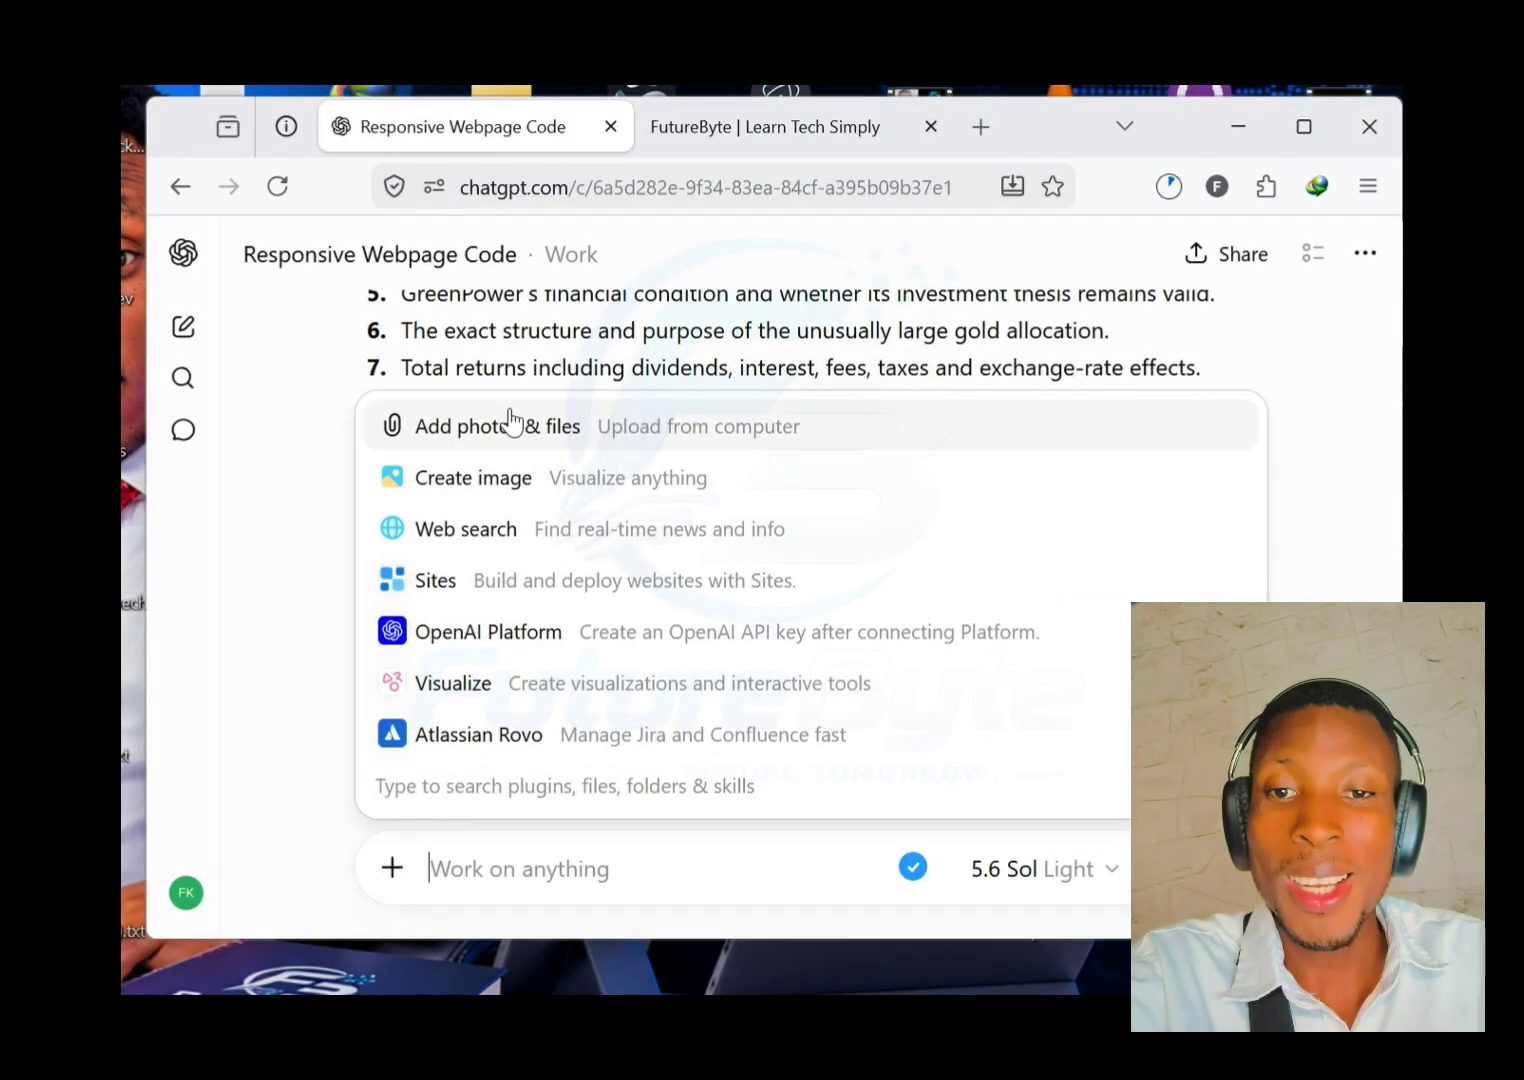
click(510, 424)
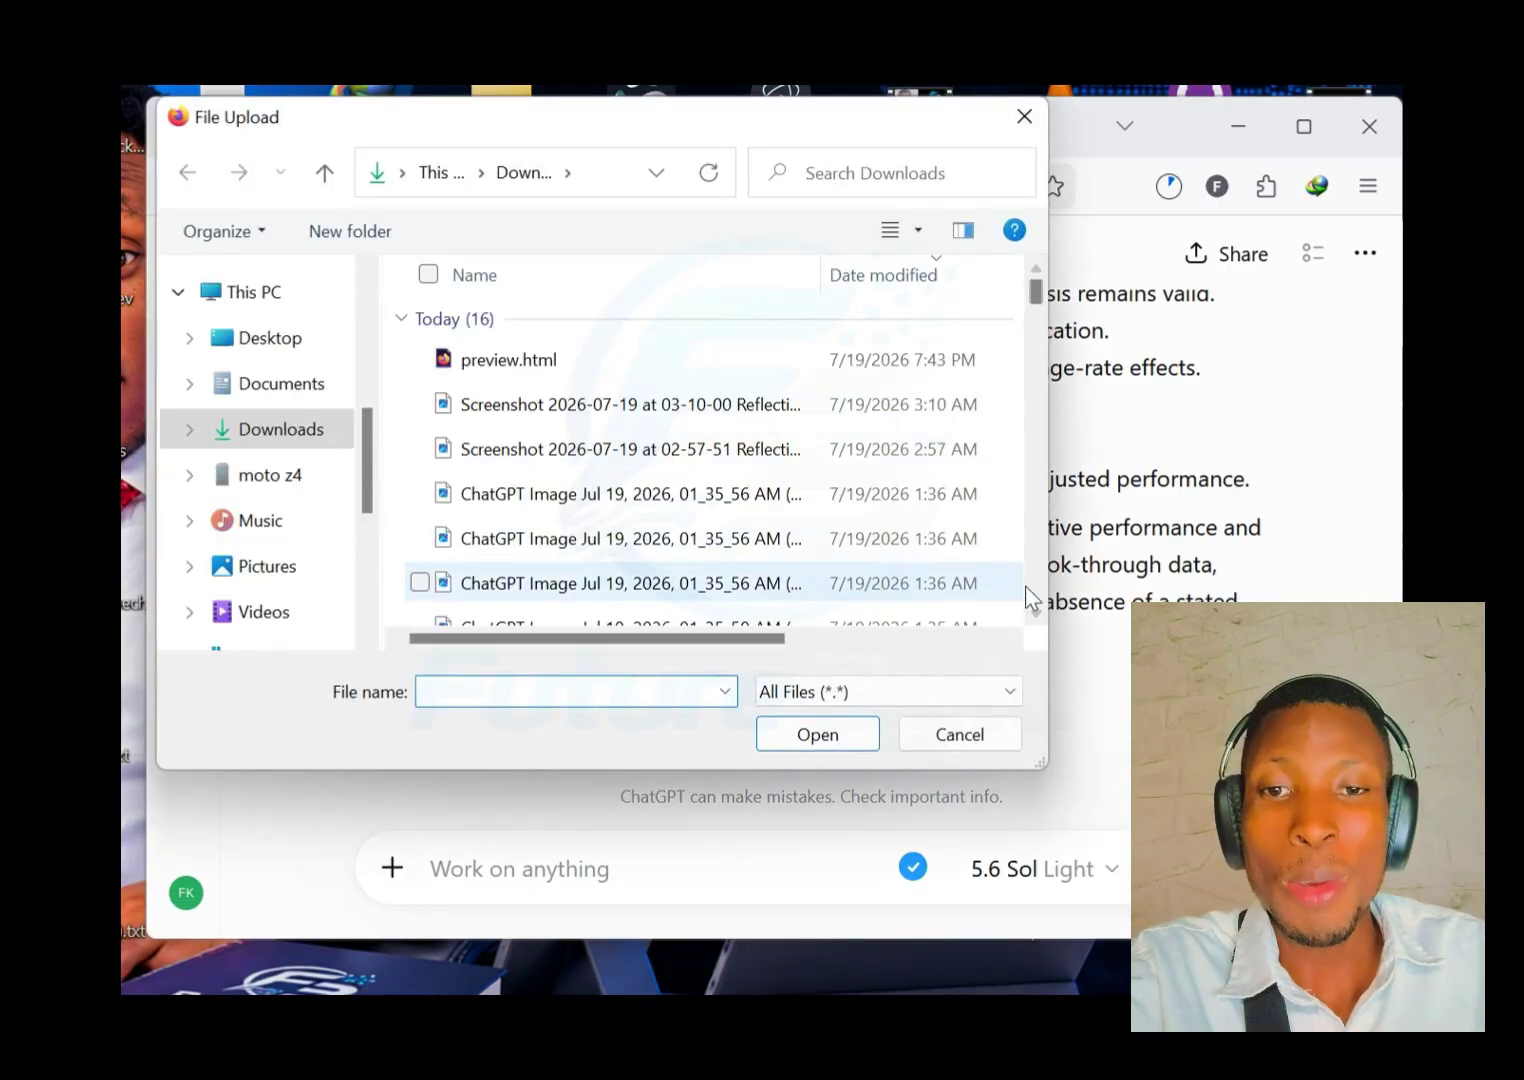
scroll(1033, 608, down, 3)
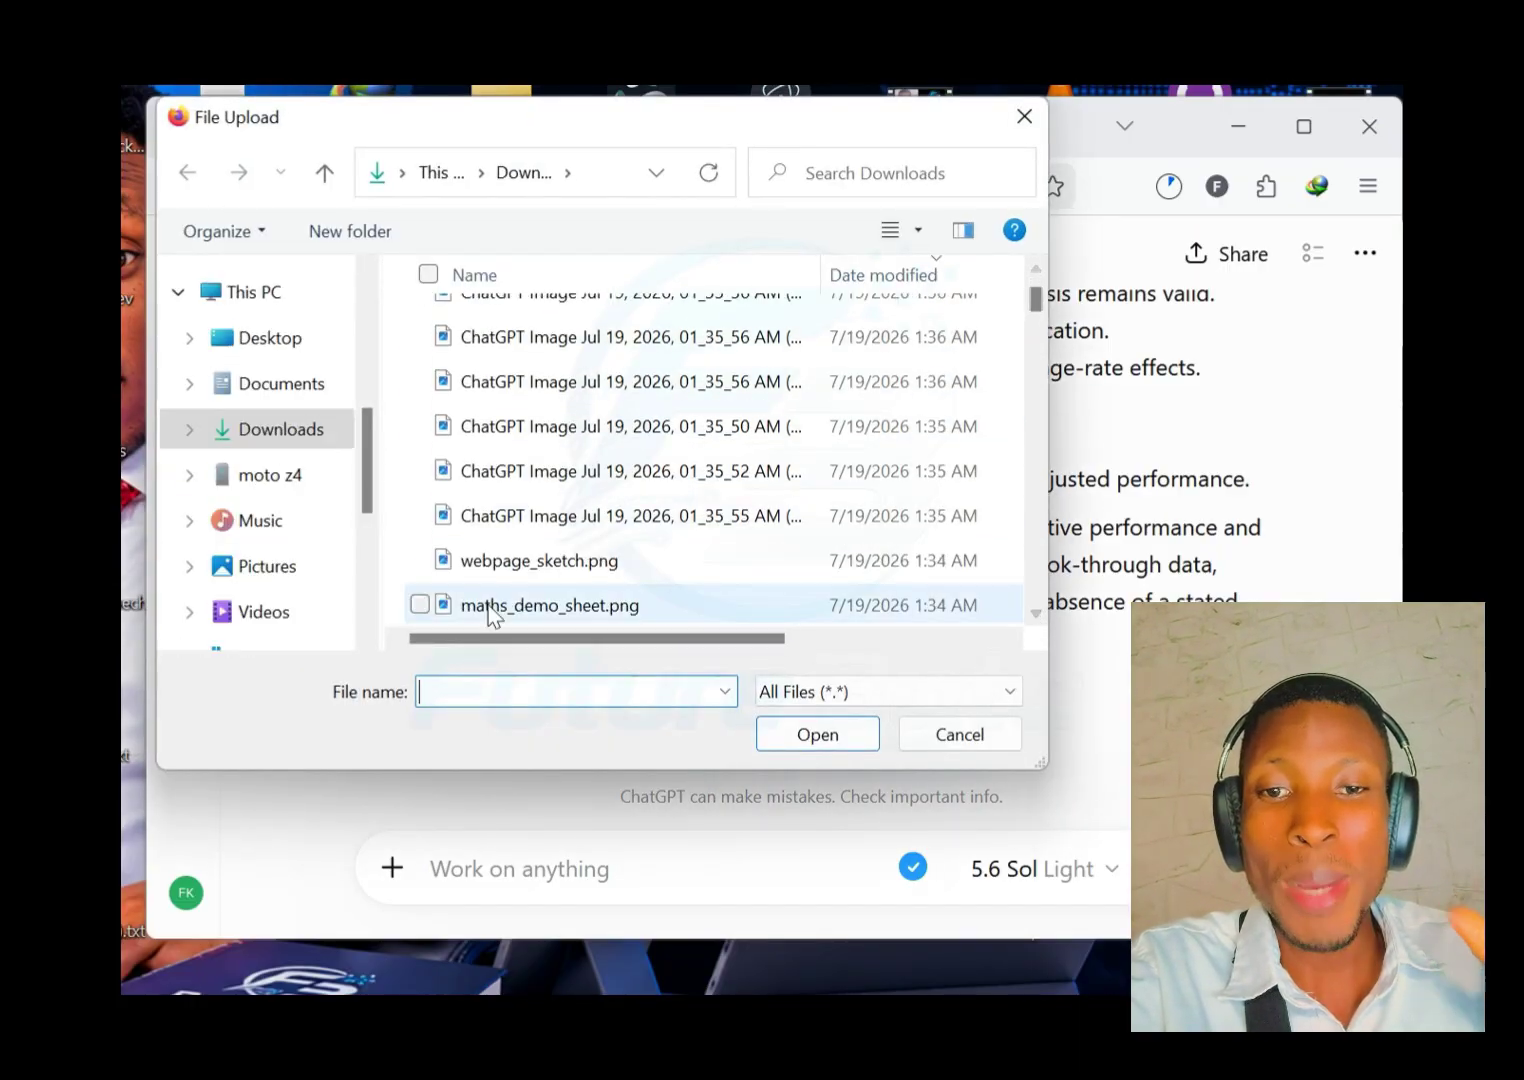
click(490, 606)
click(808, 733)
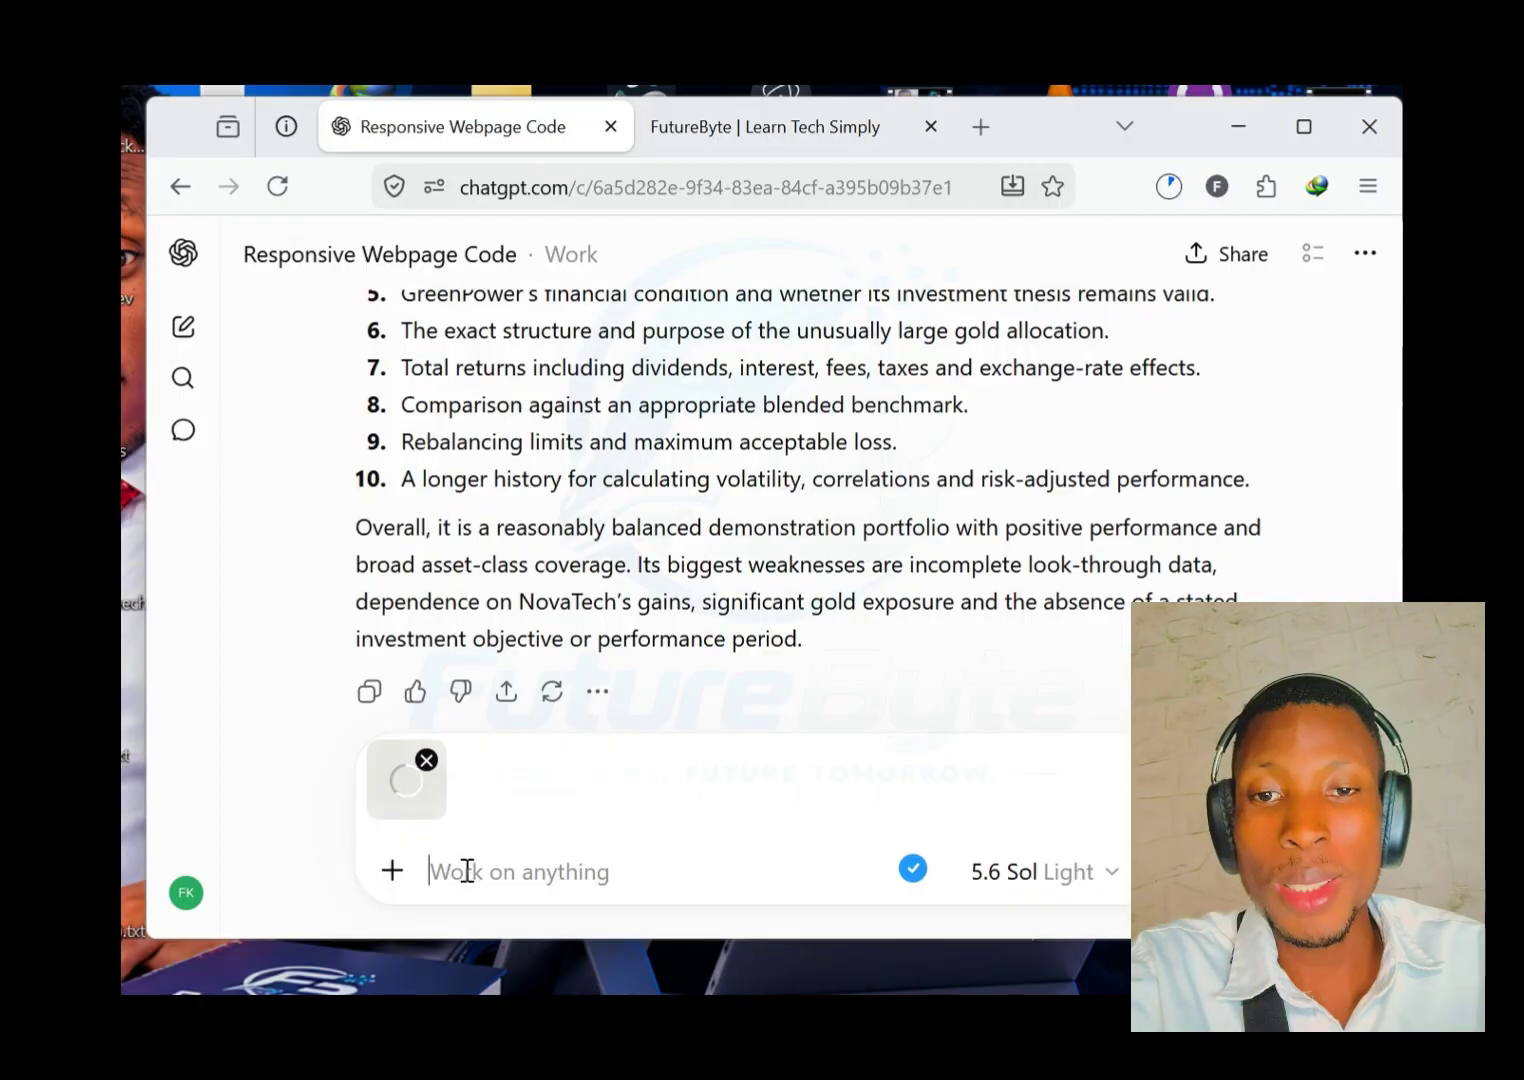
key(ctrl+v)
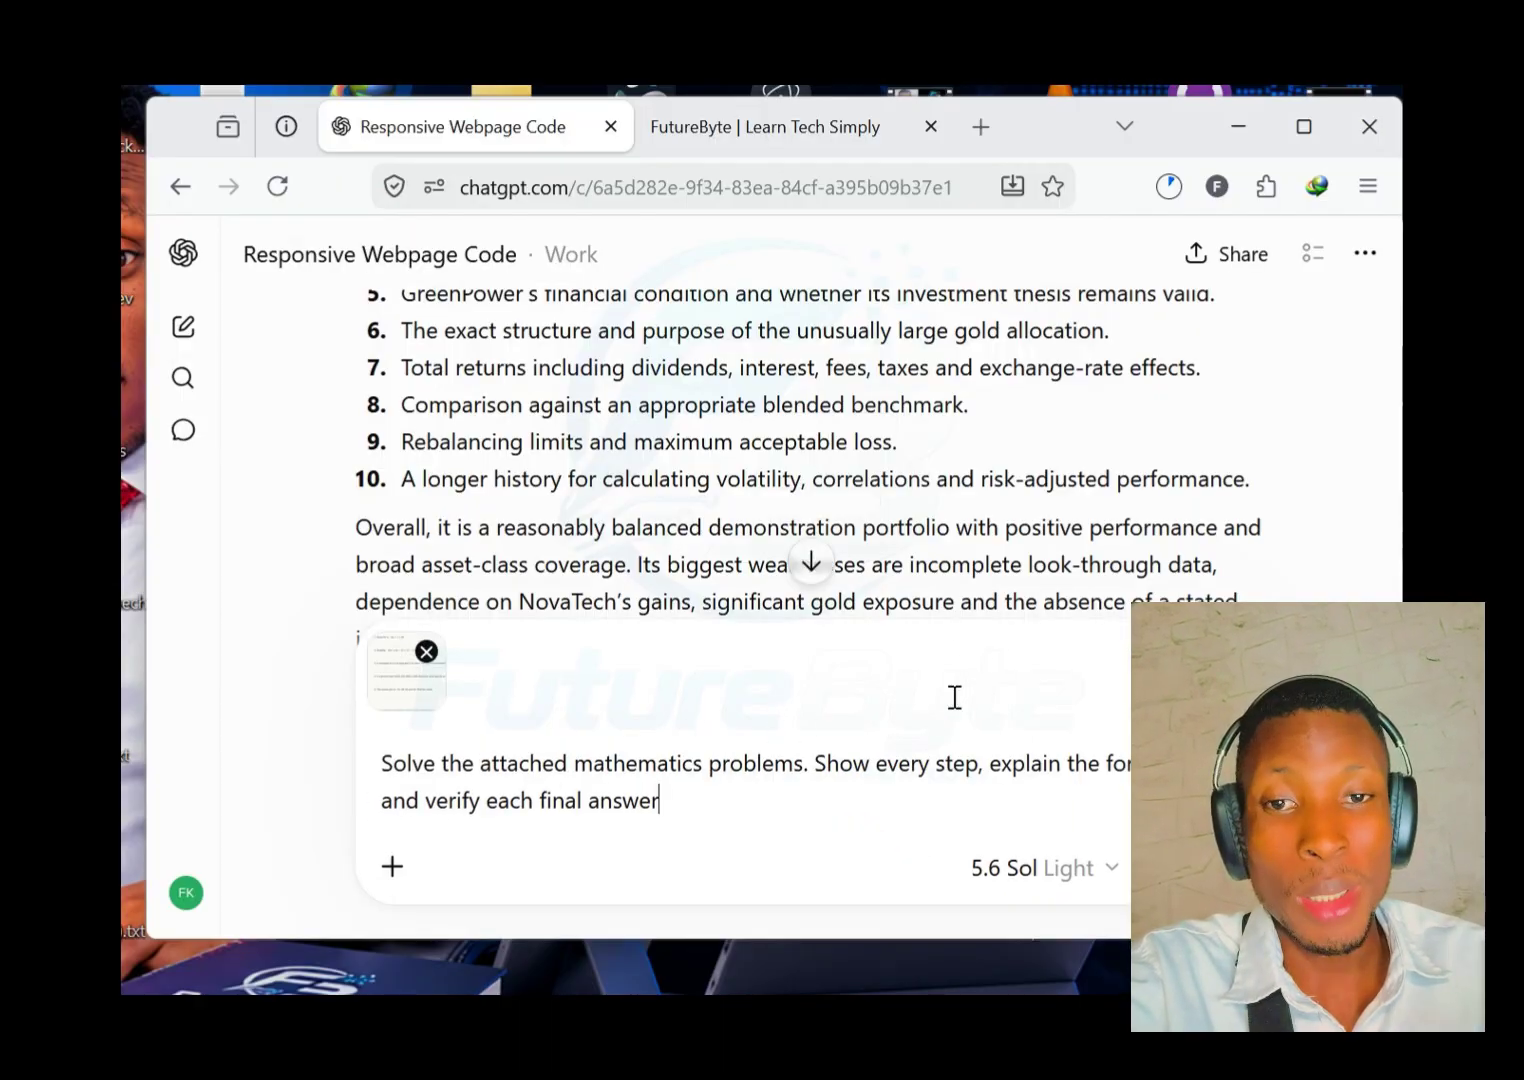
key(Return)
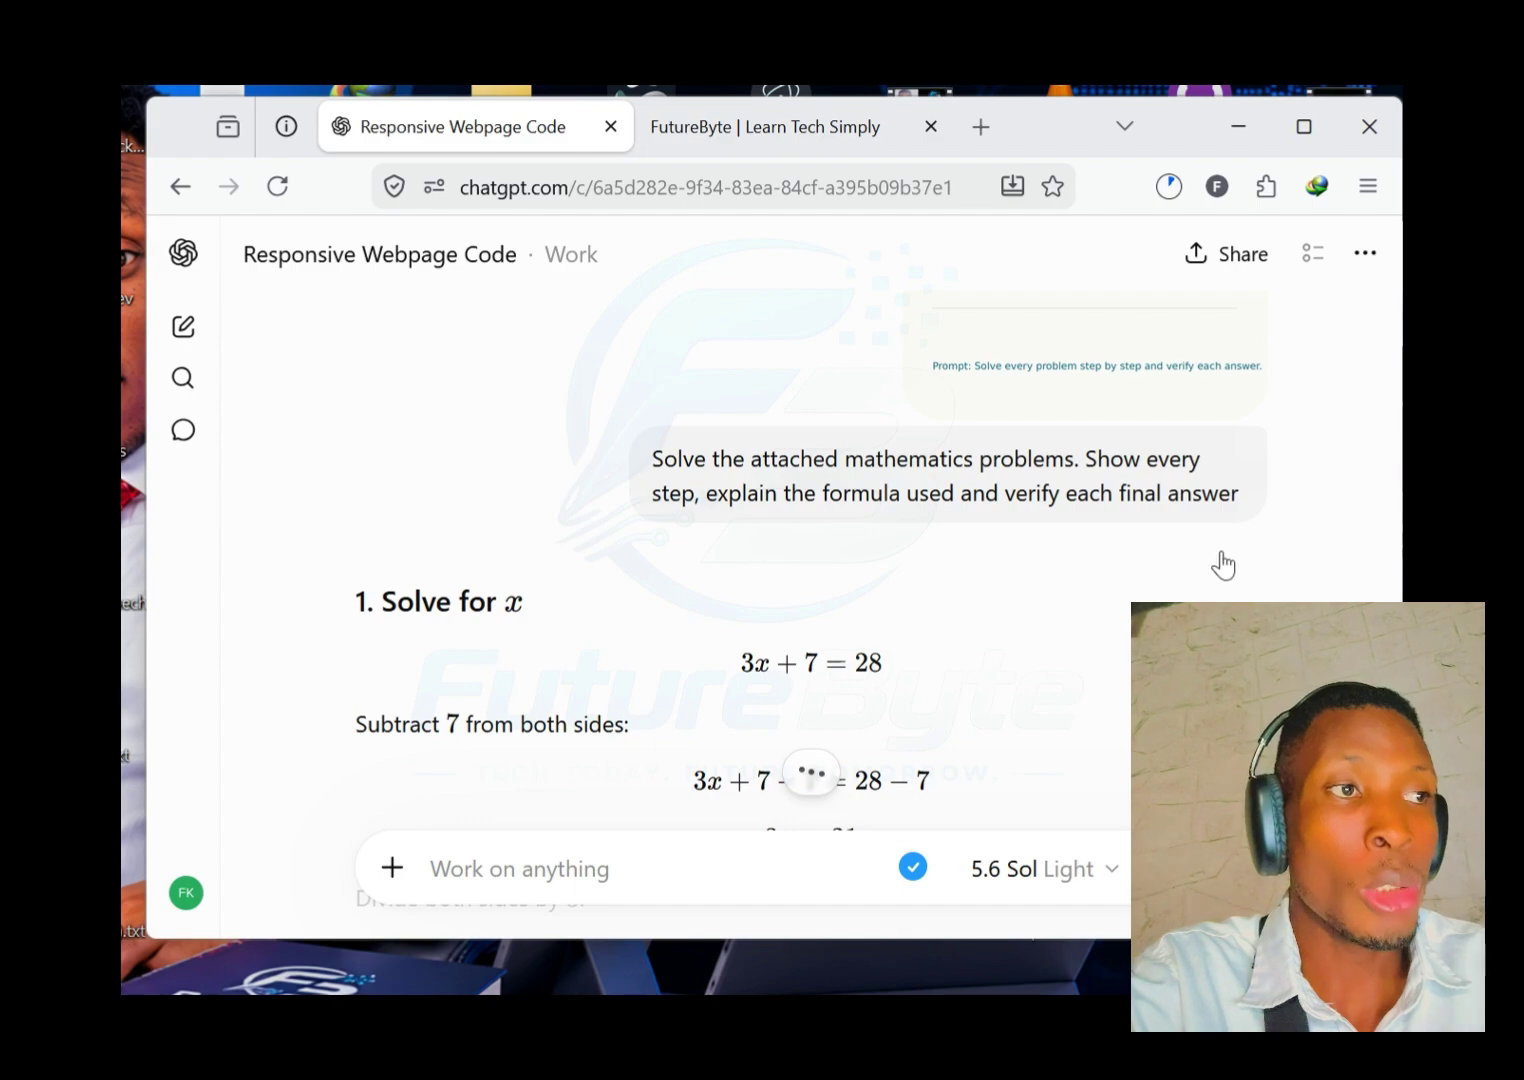
Step: Review the worked mathematics solutions and their verifications through to the list of final answers
scroll(760, 550, down, 15)
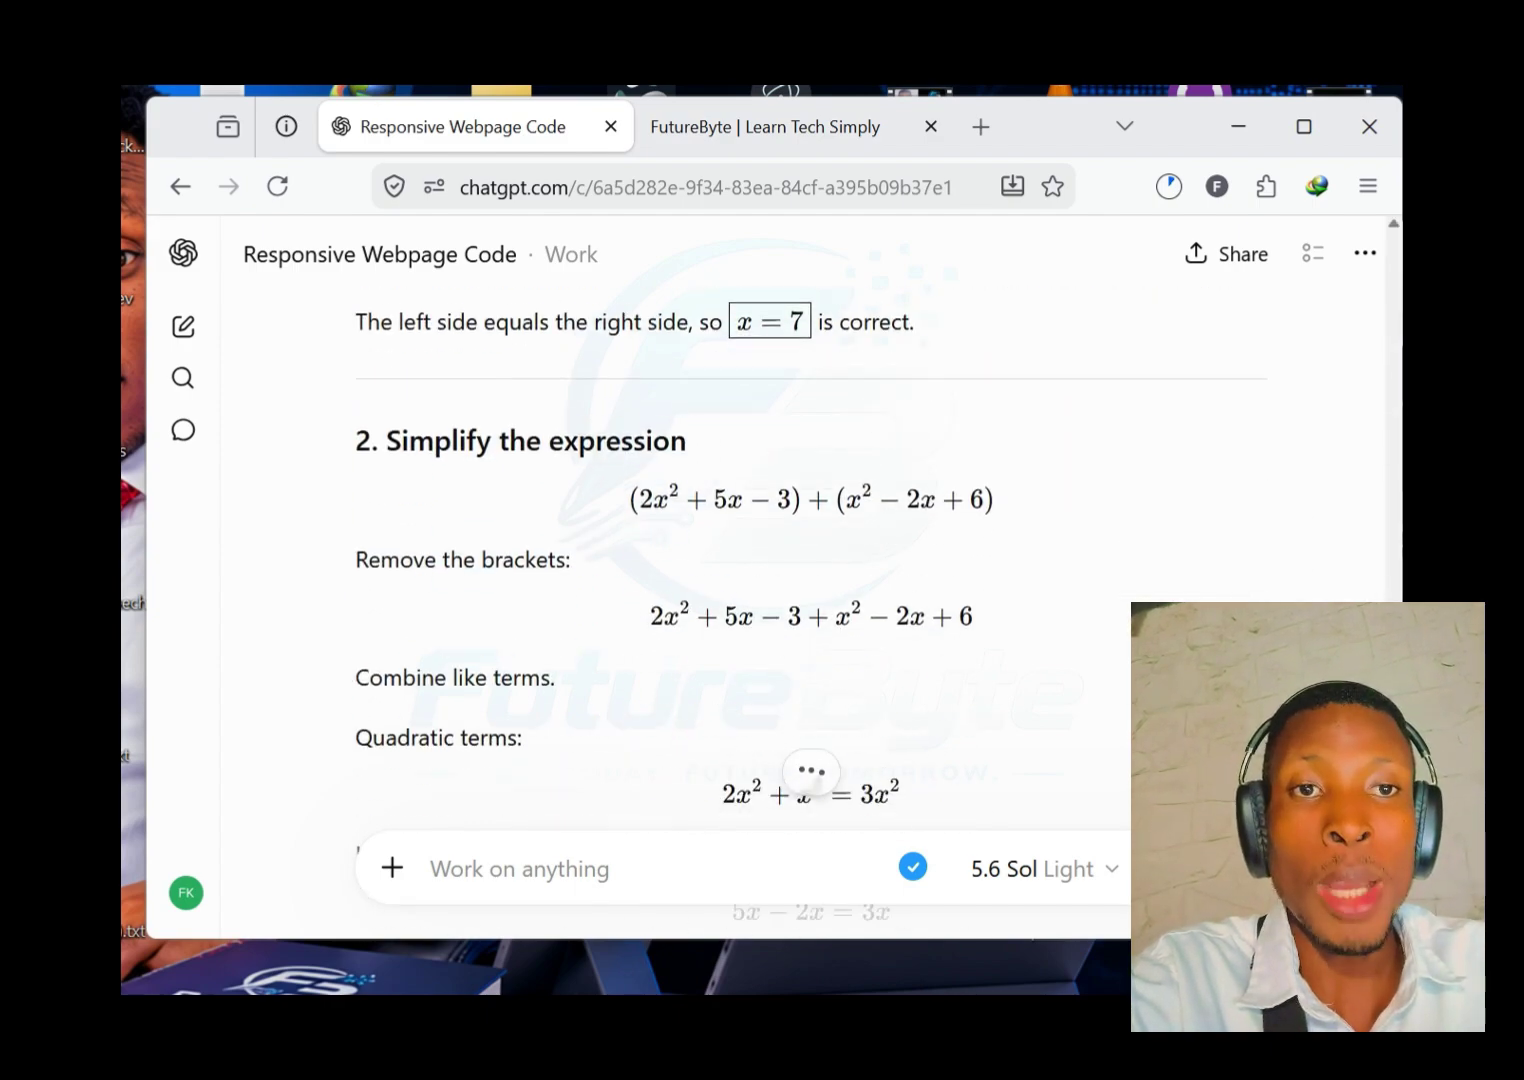
scroll(760, 550, down, 15)
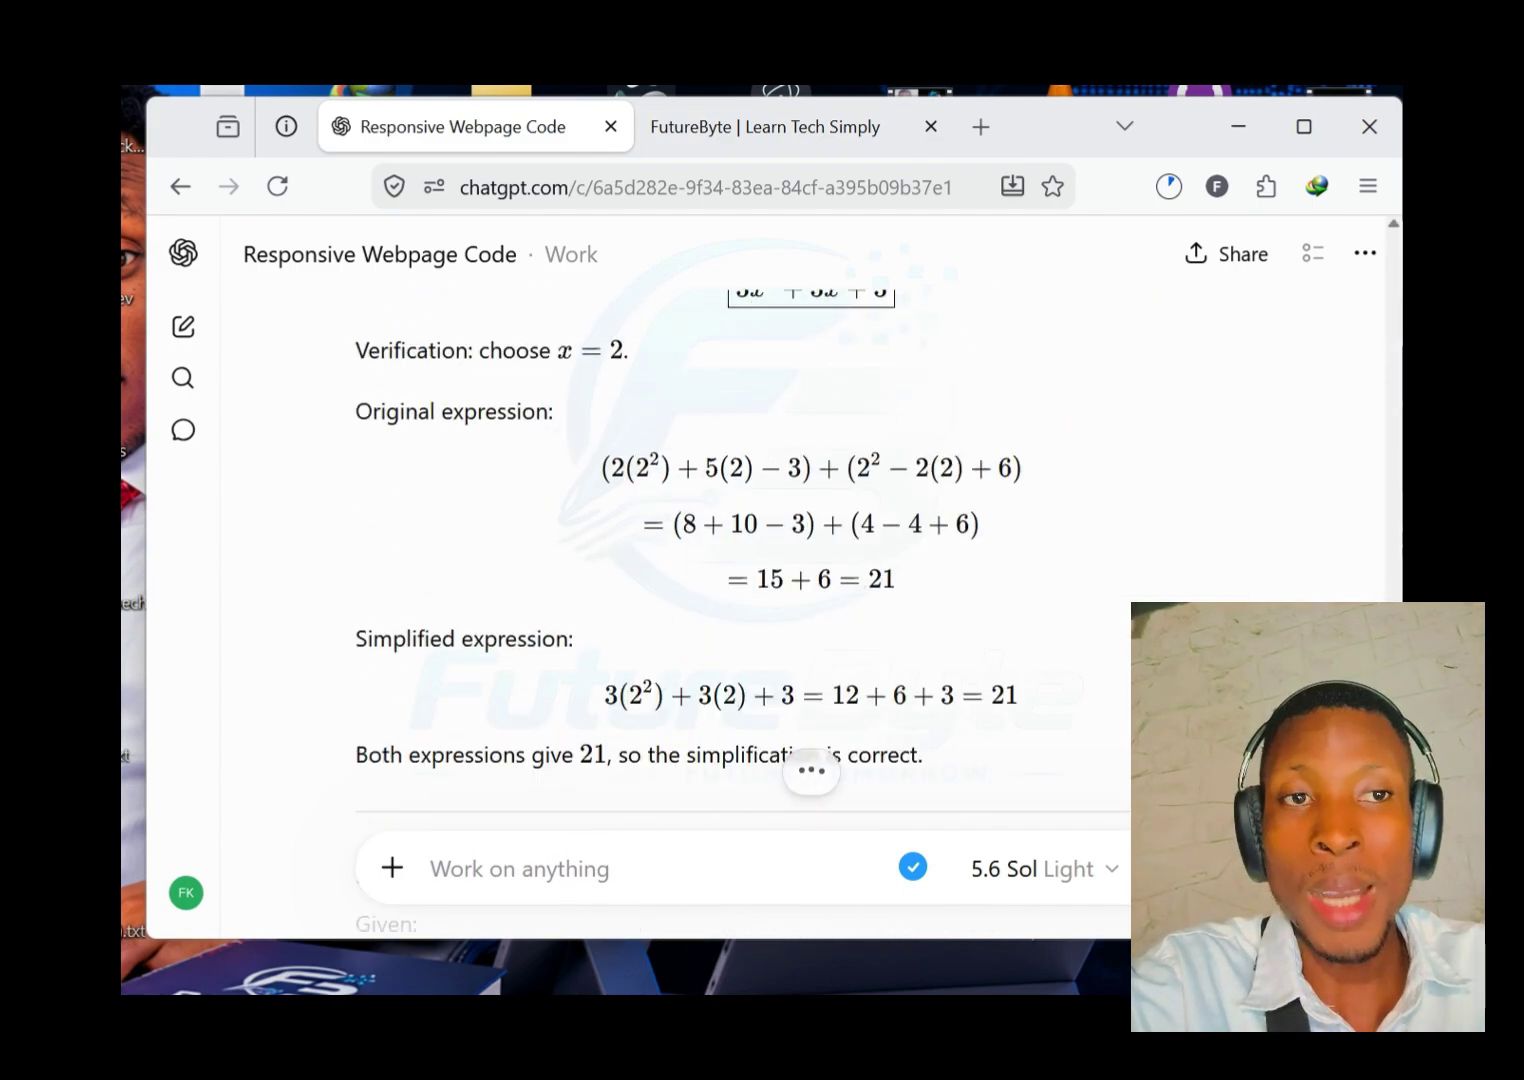
scroll(760, 550, down, 15)
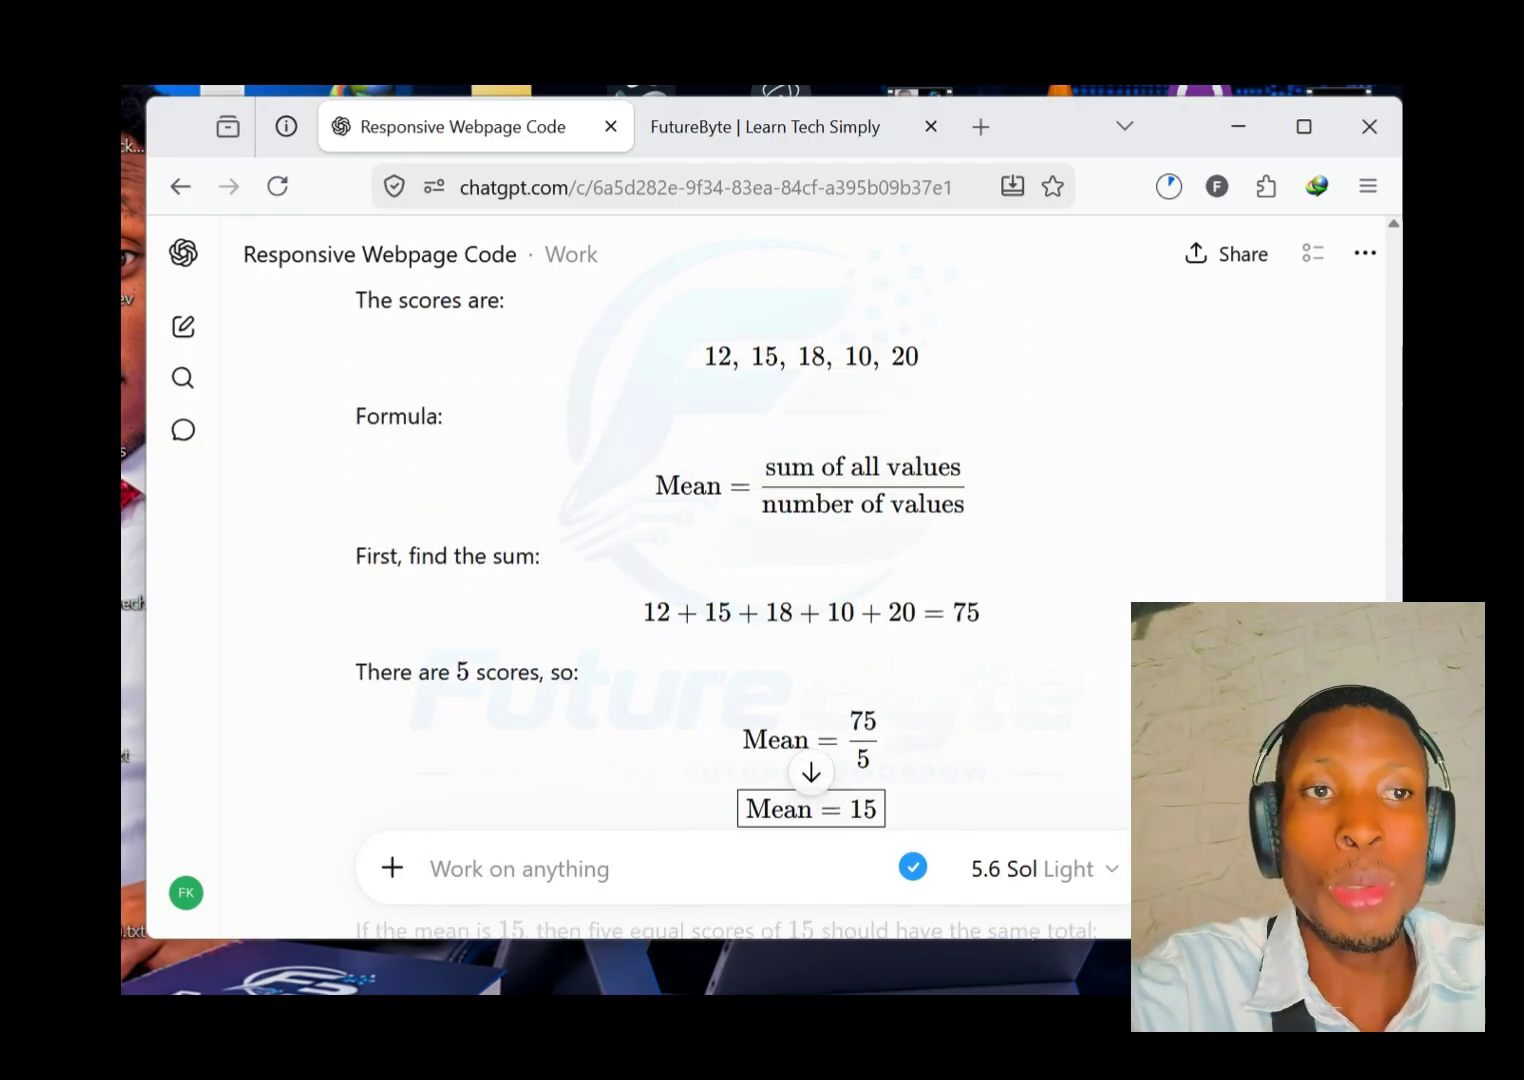
scroll(760, 550, down, 7)
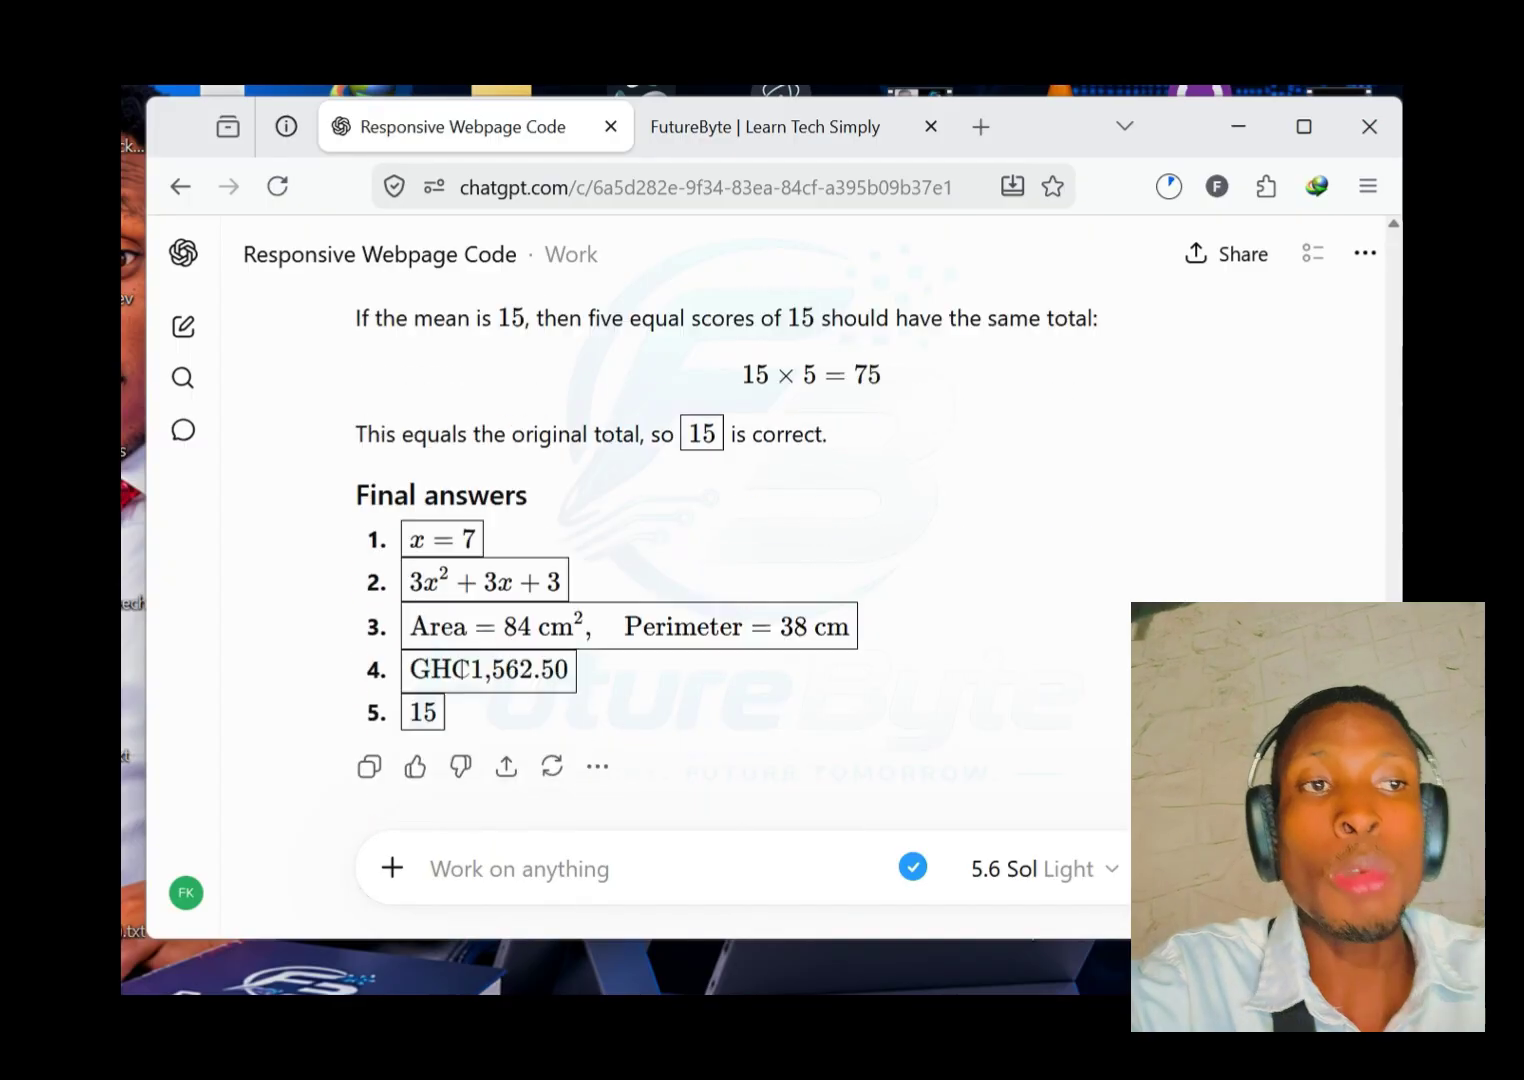
scroll(726, 570, down, 1)
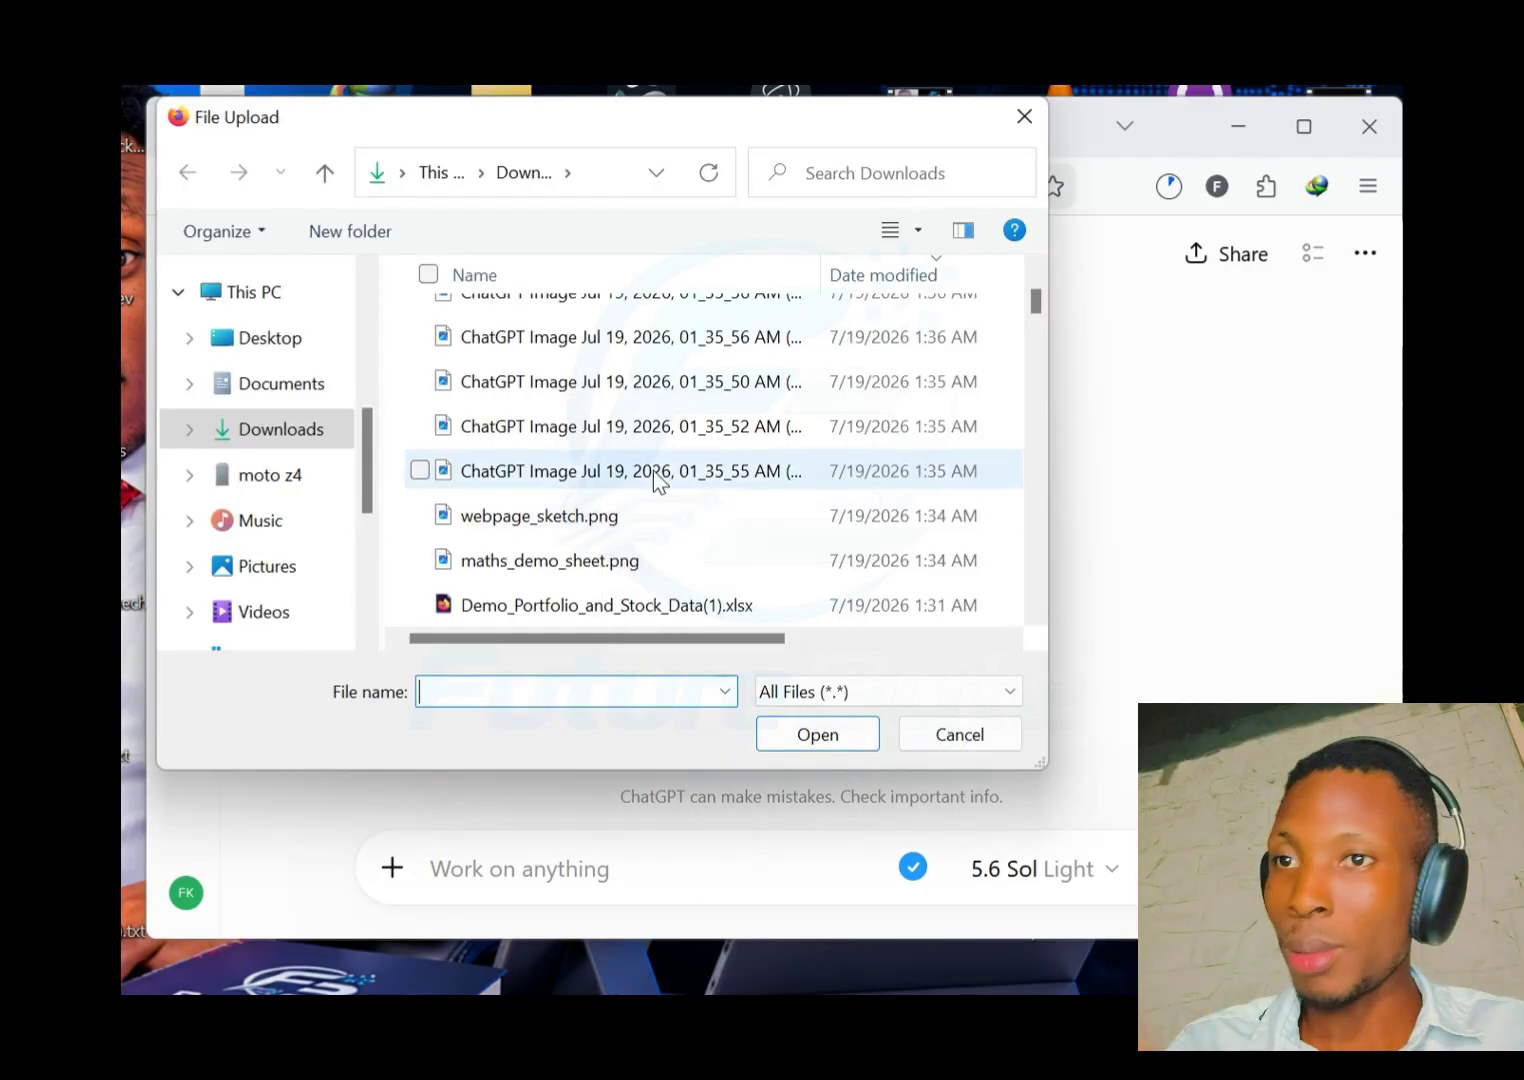
Step: Attach Demo_Portfolio_and_Stock_Data(1).xlsx and ask to analyse its stock data, calculate percentage changes, identify important trends, create clear visualisations and explain each chart
double_click(629, 617)
key(ctrl+v)
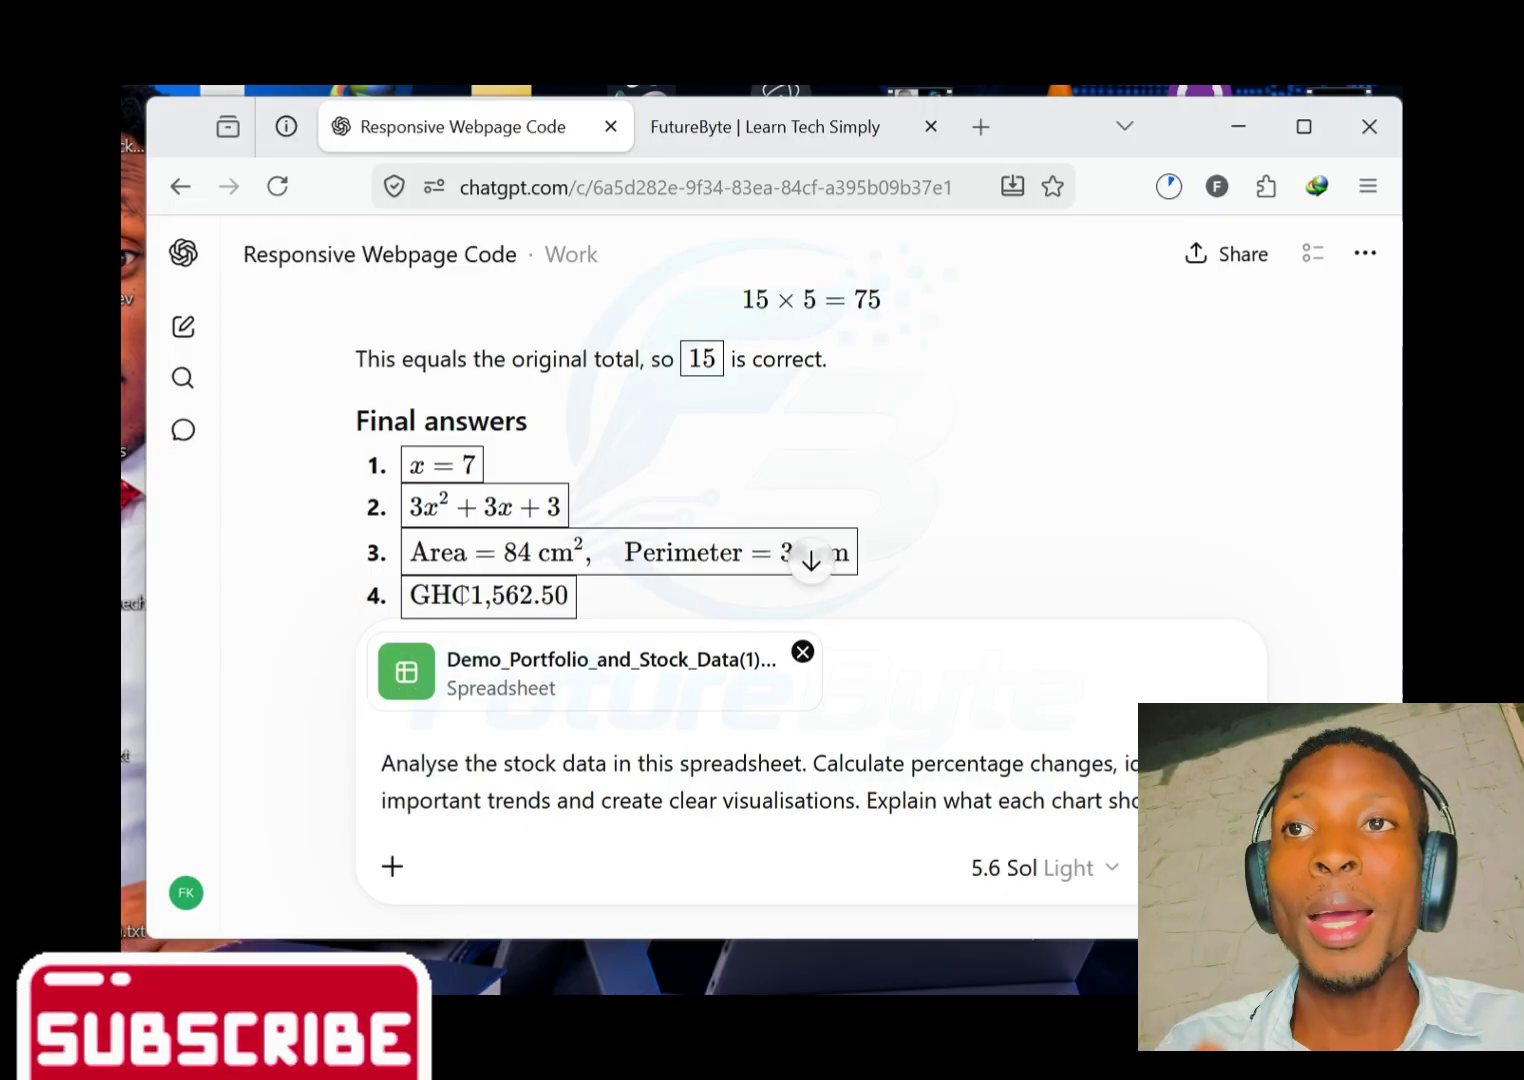
key(Return)
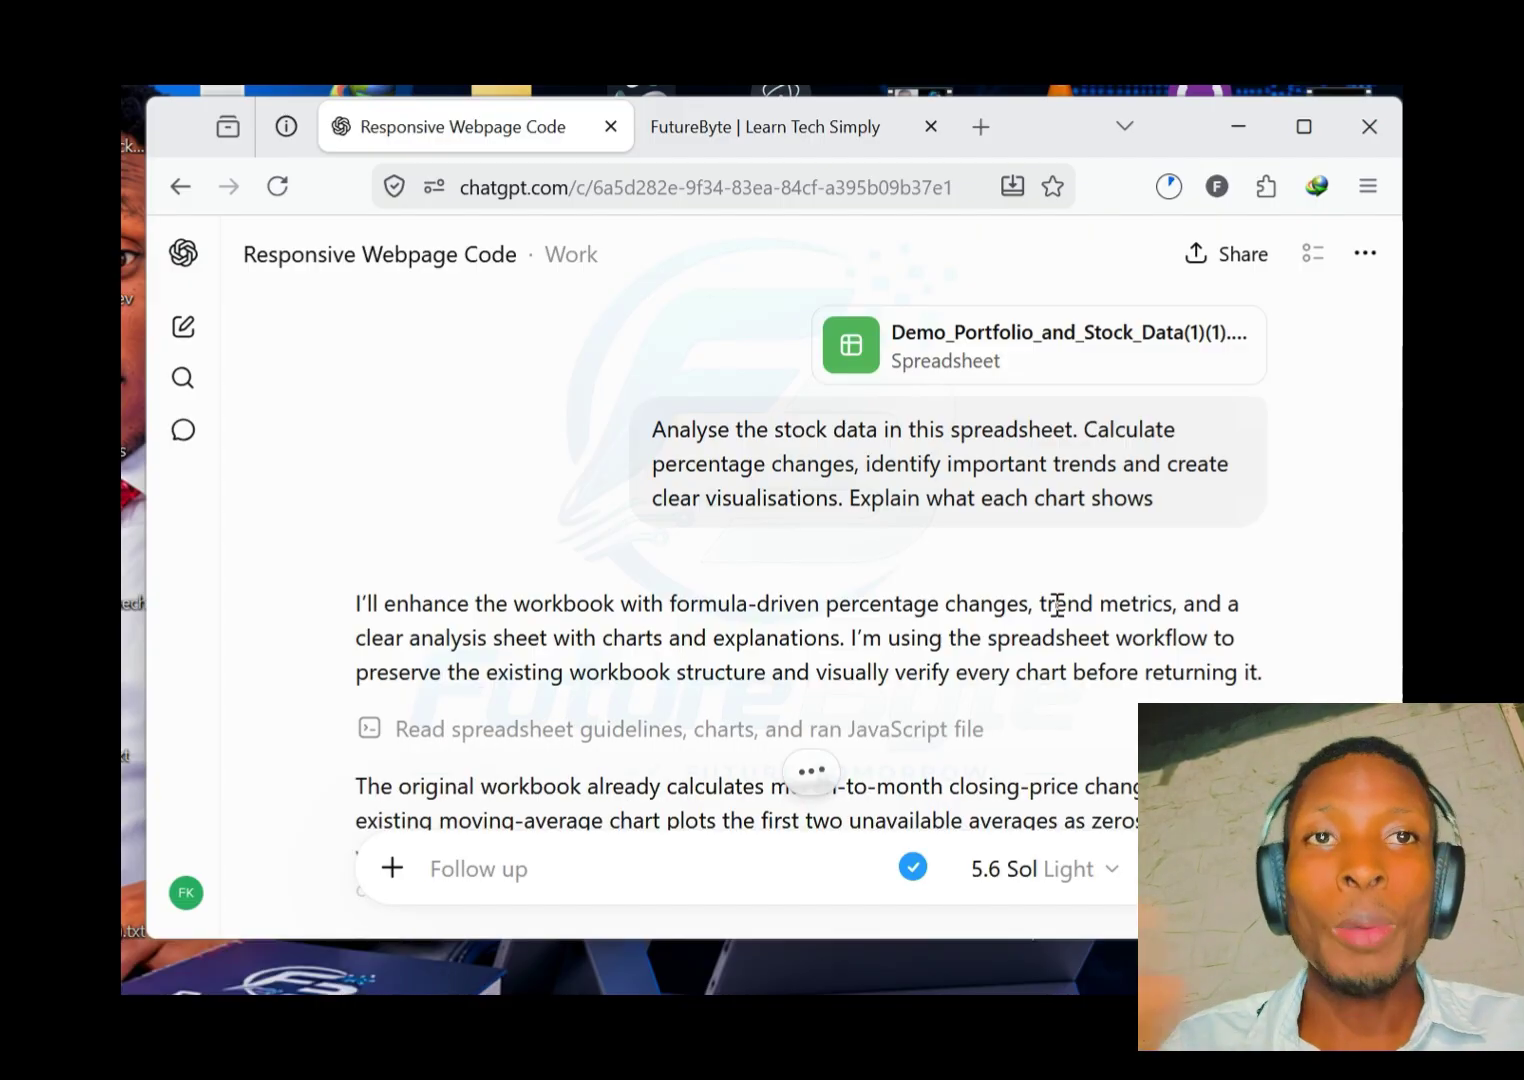
mouse_move(1394, 800)
mouse_down()
mouse_move(1394, 868)
mouse_move(1394, 834)
mouse_up()
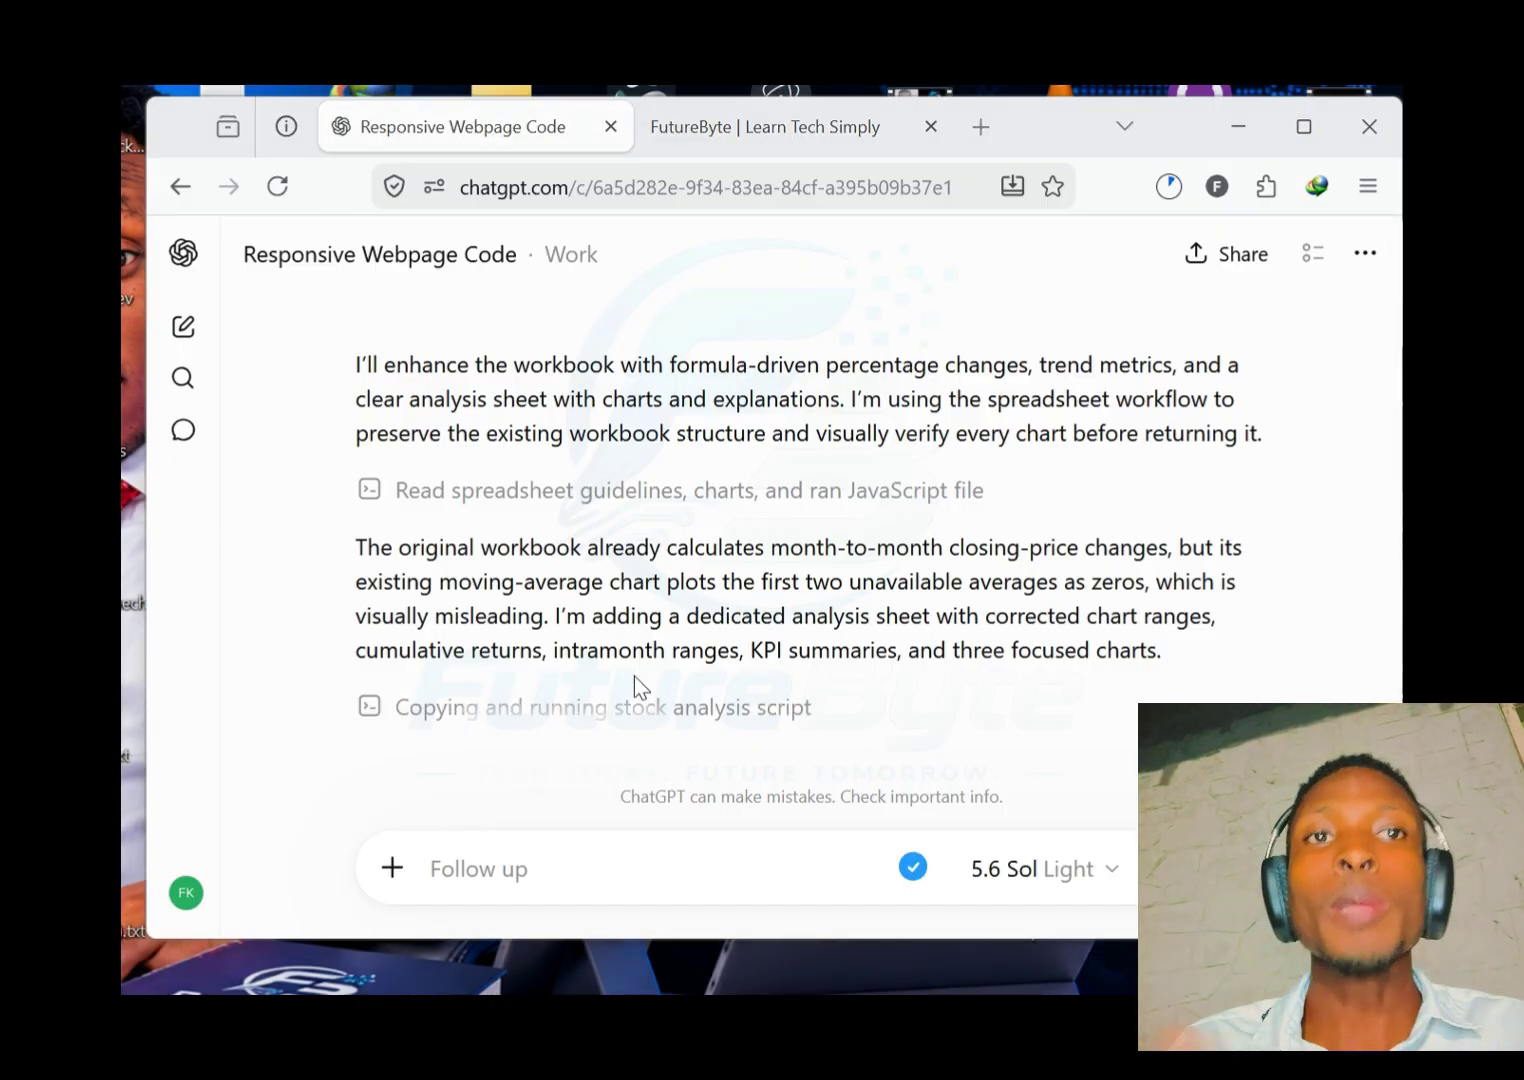
Step: Review the stock data analysis, from the percentage changes and key trends through the explanation of each chart
drag(1394, 830, 1394, 862)
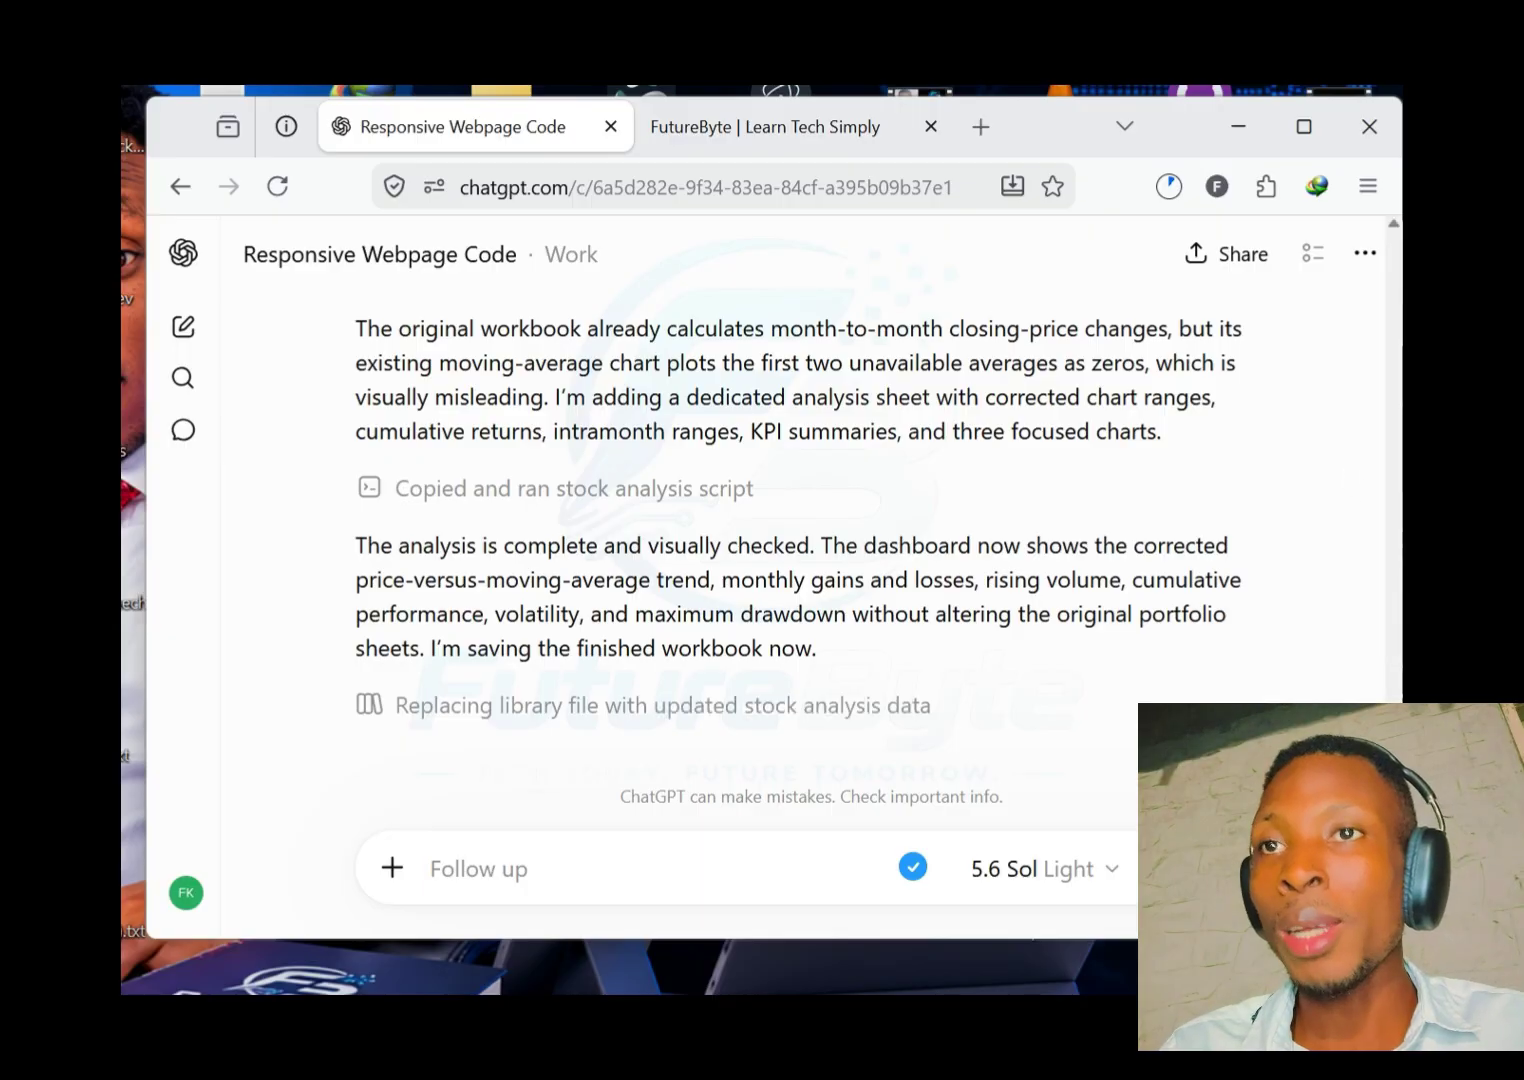
scroll(1323, 497, down, 10)
scroll(1323, 497, down, 5)
scroll(1323, 497, up, 8)
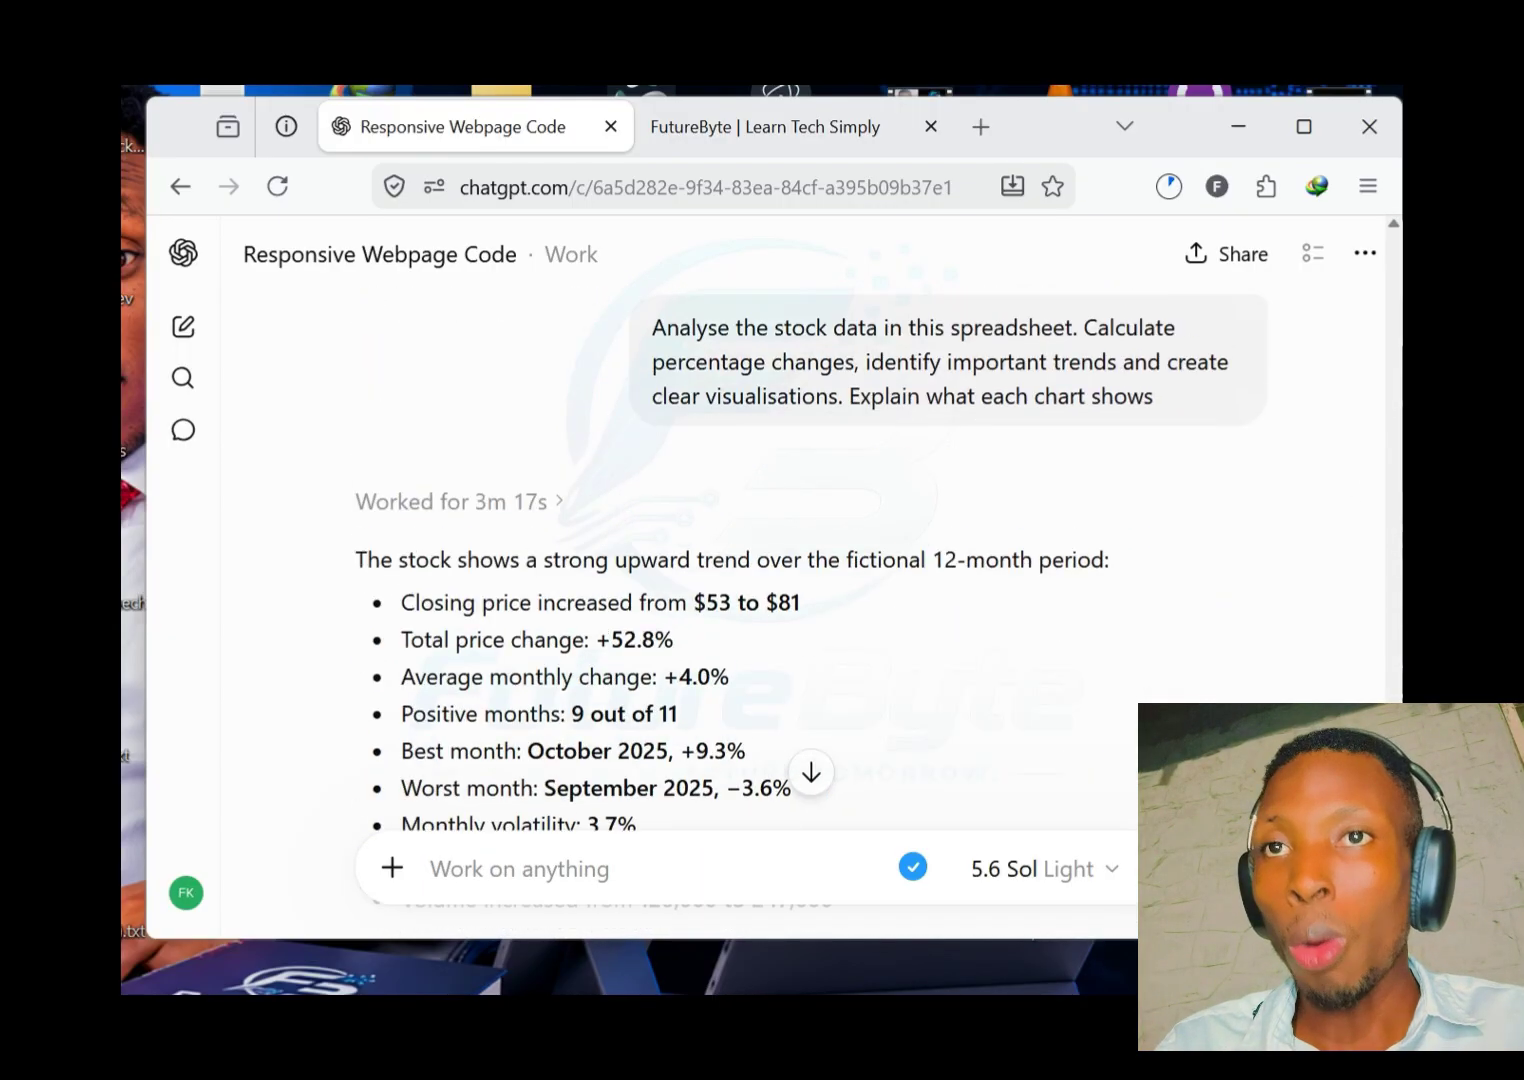
scroll(1323, 497, down, 6)
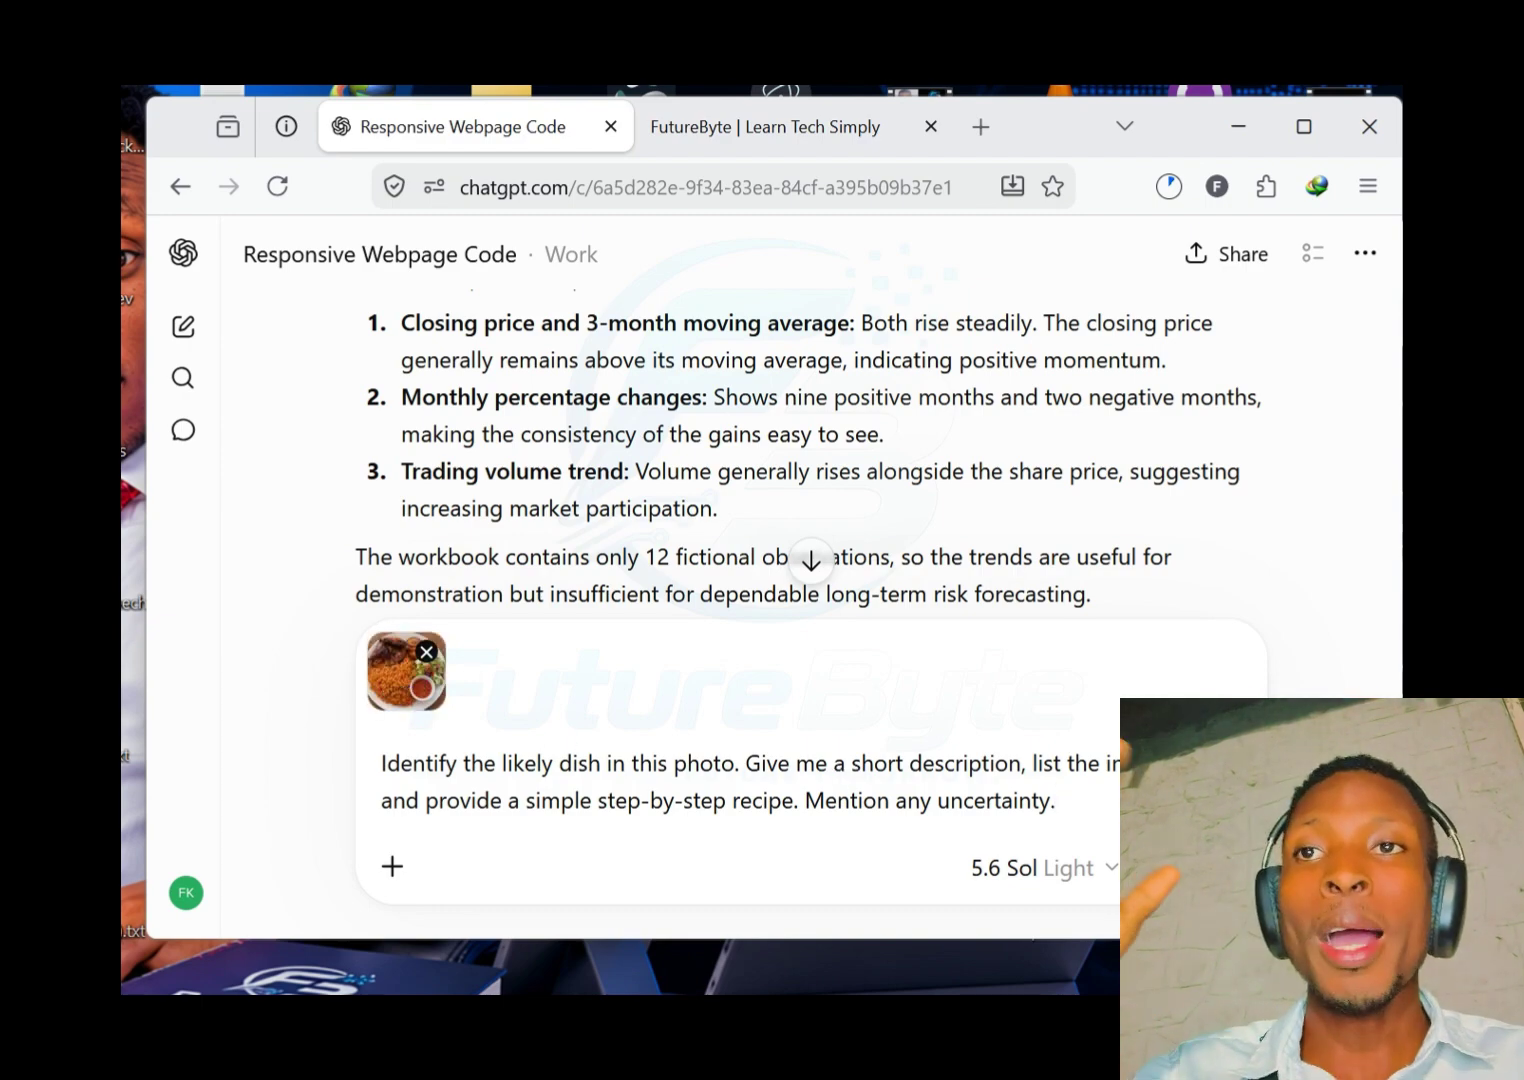
Step: Submit the attached food photo, asking for the likely dish, a short description, ingredients, a simple step-by-step recipe and any uncertainty
key(Return)
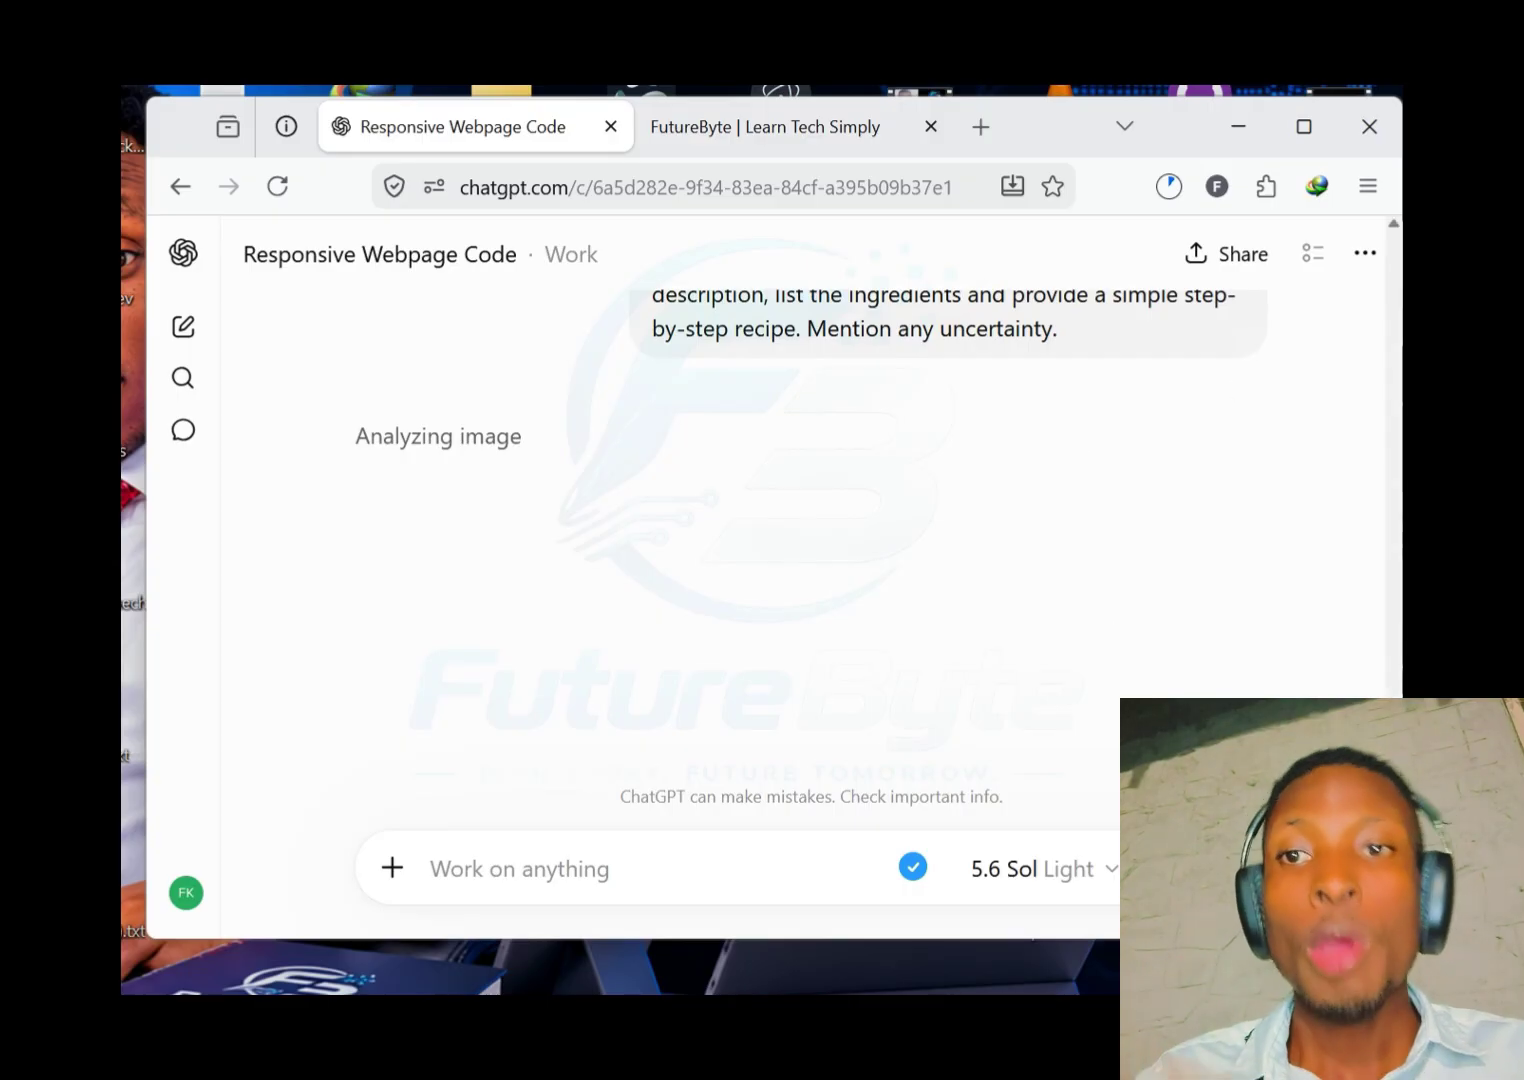
scroll(811, 512, up, 4)
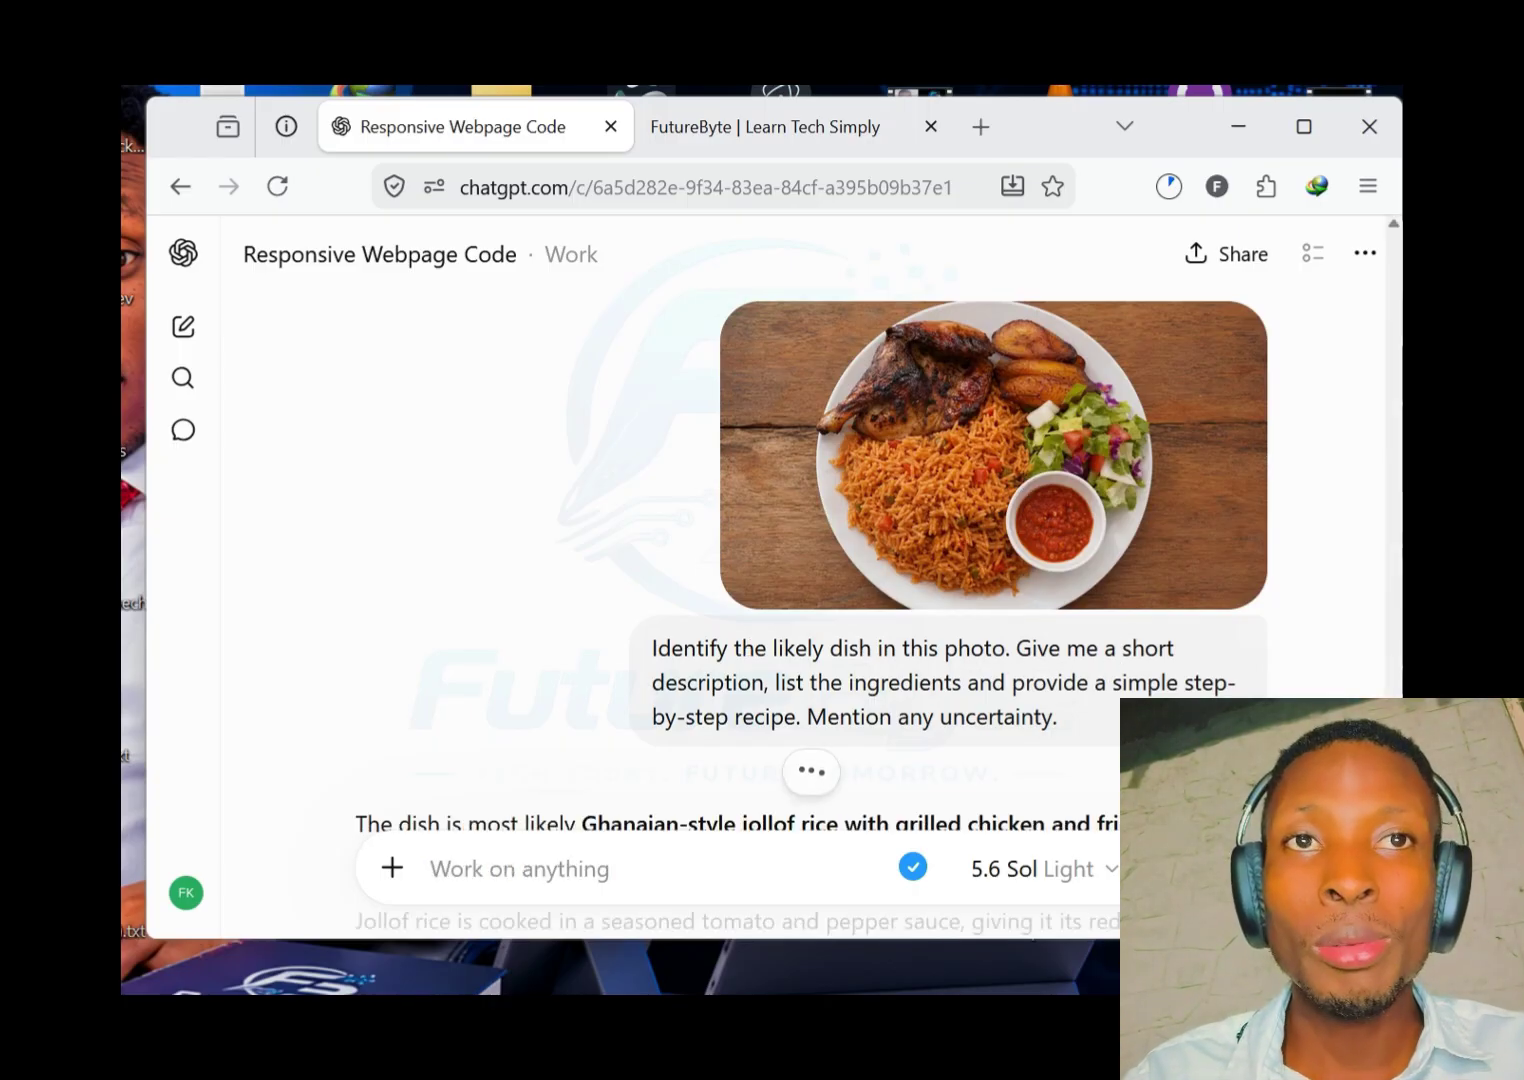
Step: Examine the dish identification, likely ingredients and simple recipe through to the closing note on uncertainty
scroll(800, 600, down, 3)
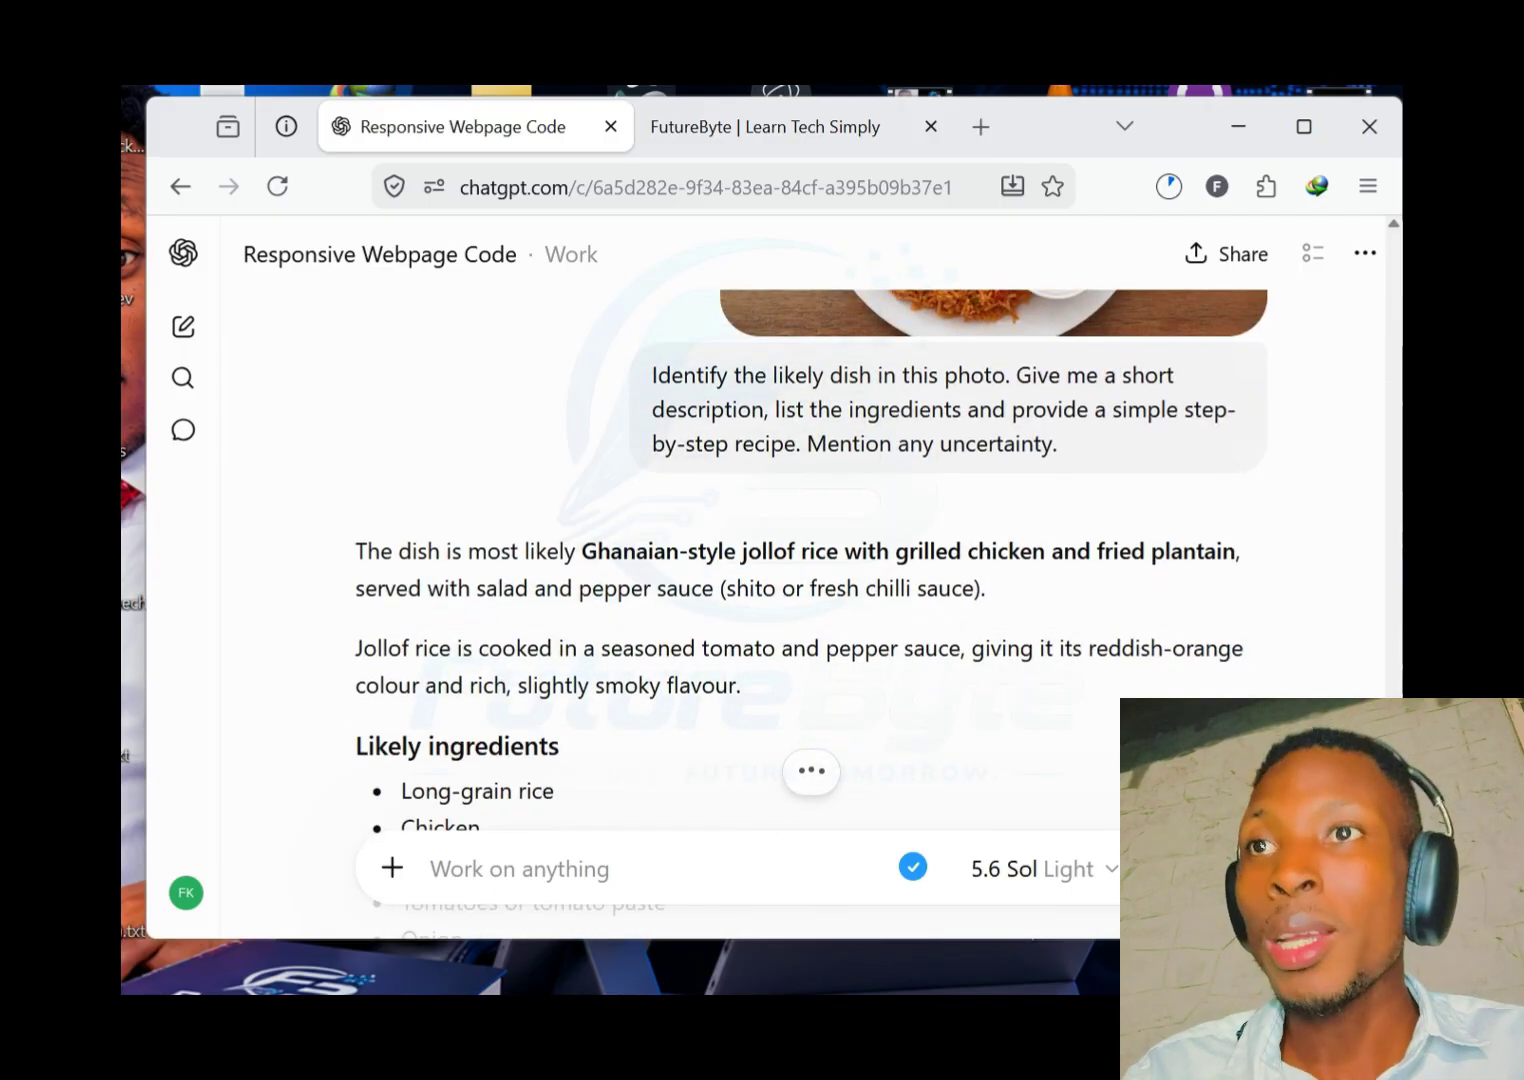
scroll(800, 600, down, 2)
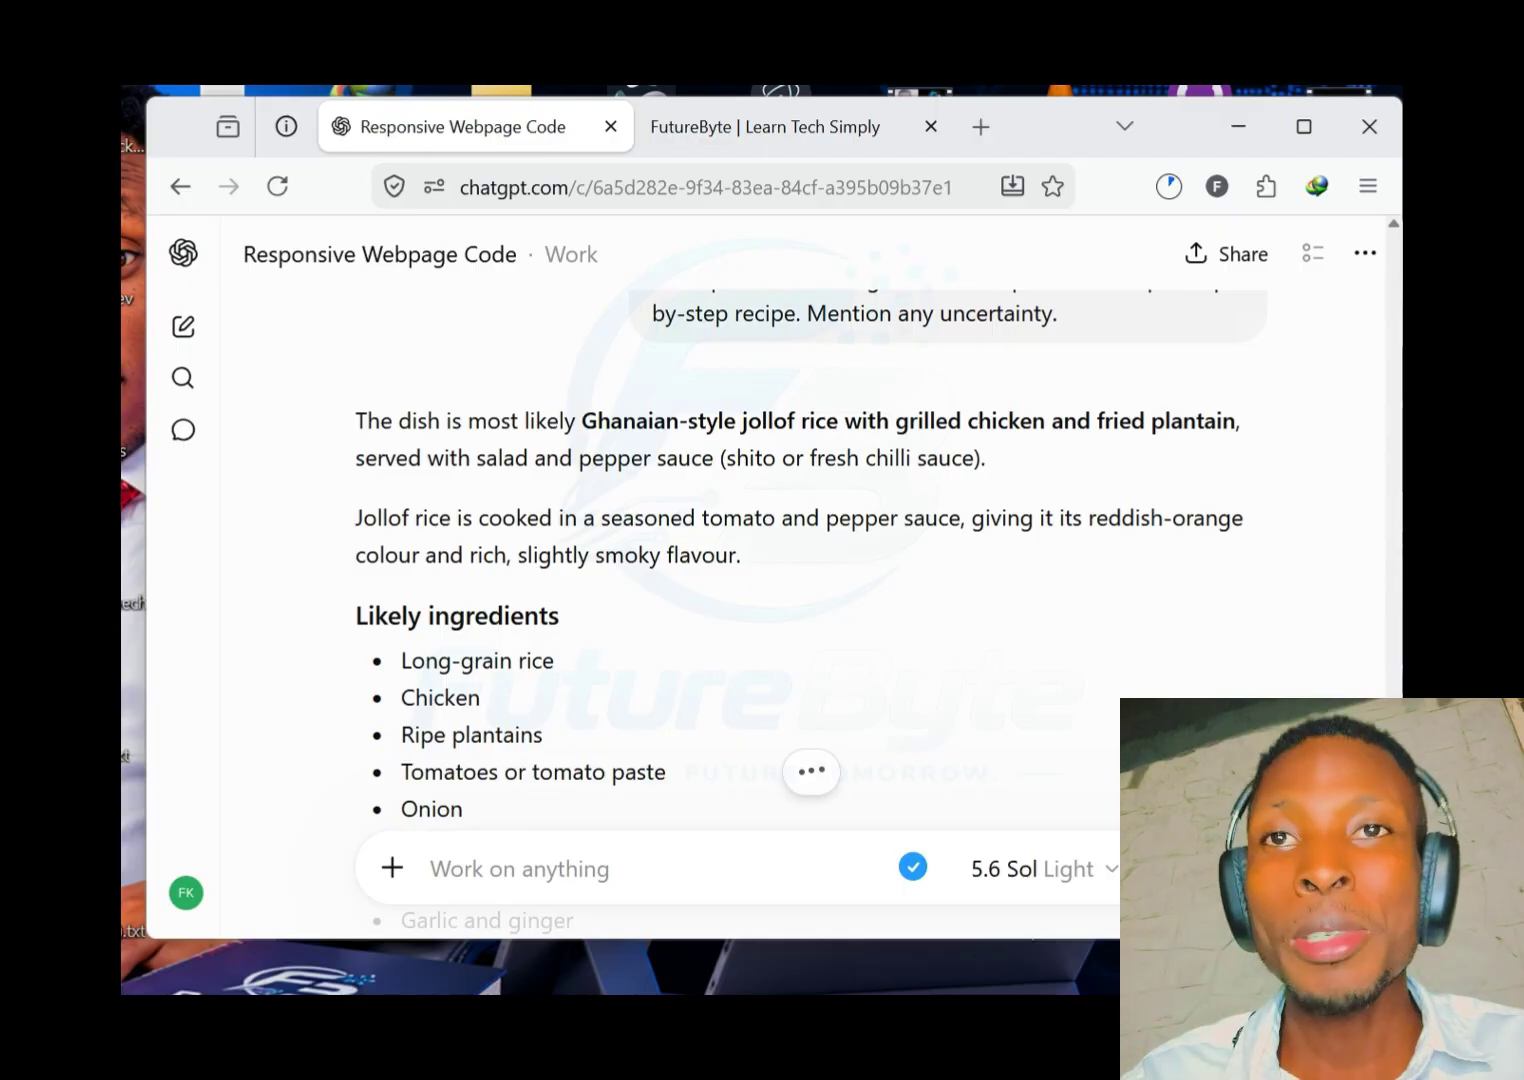
scroll(800, 560, down, 6)
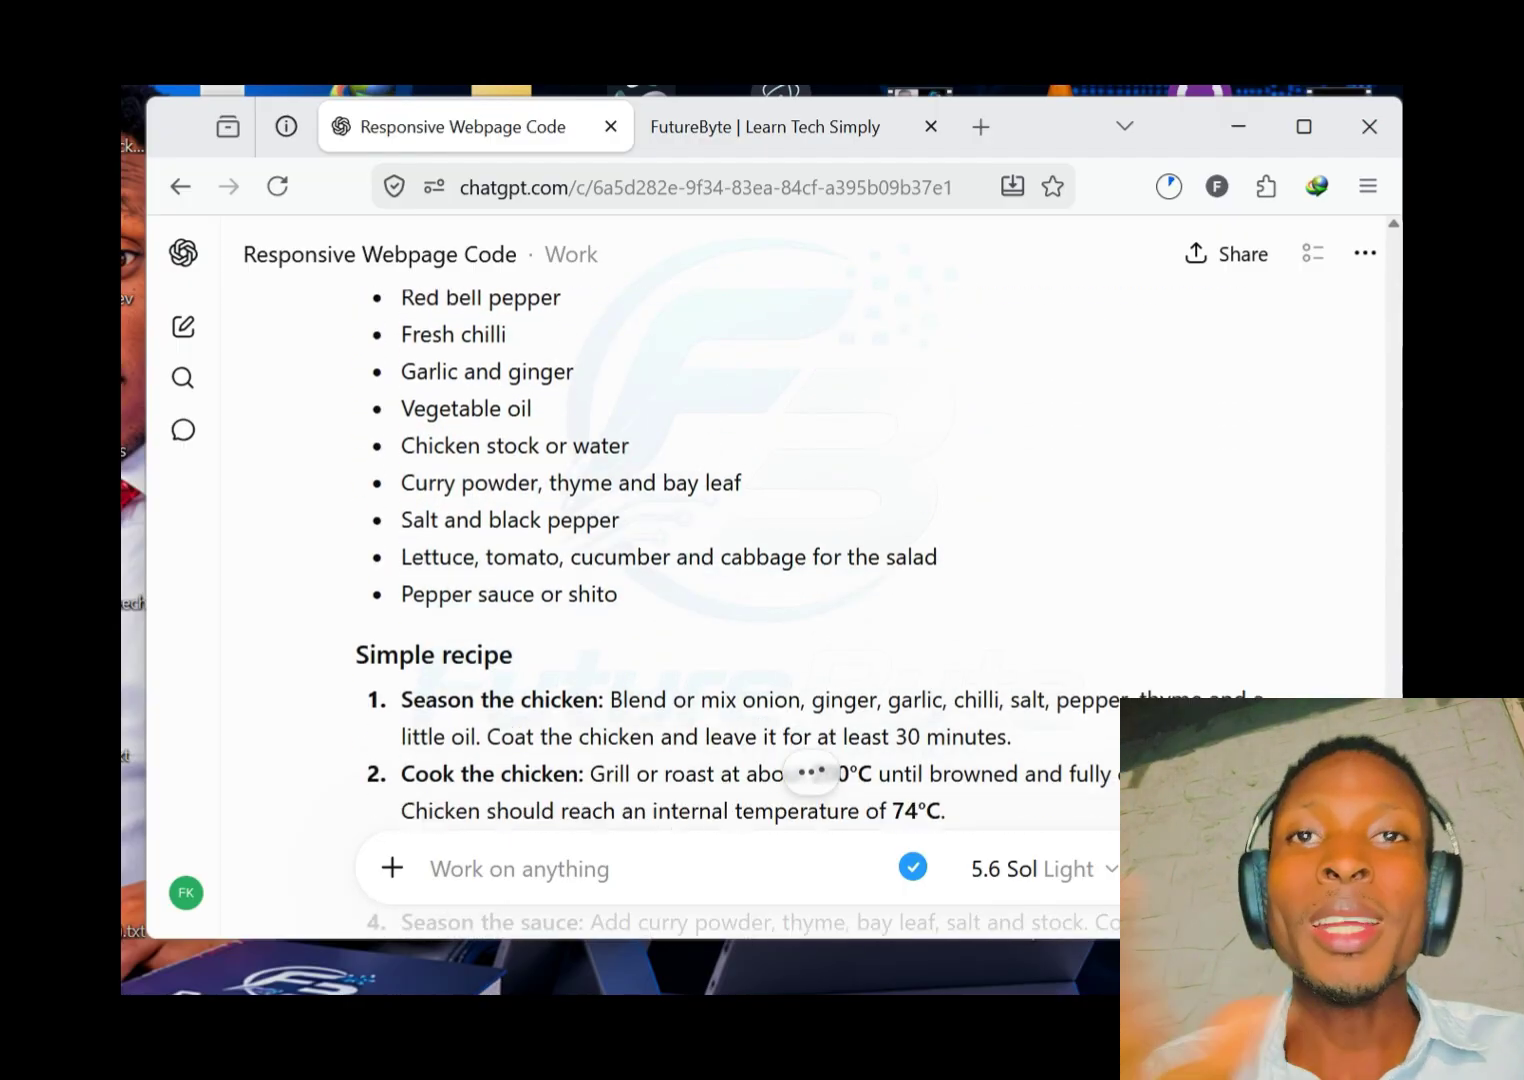
scroll(760, 560, down, 2)
scroll(760, 560, down, 1)
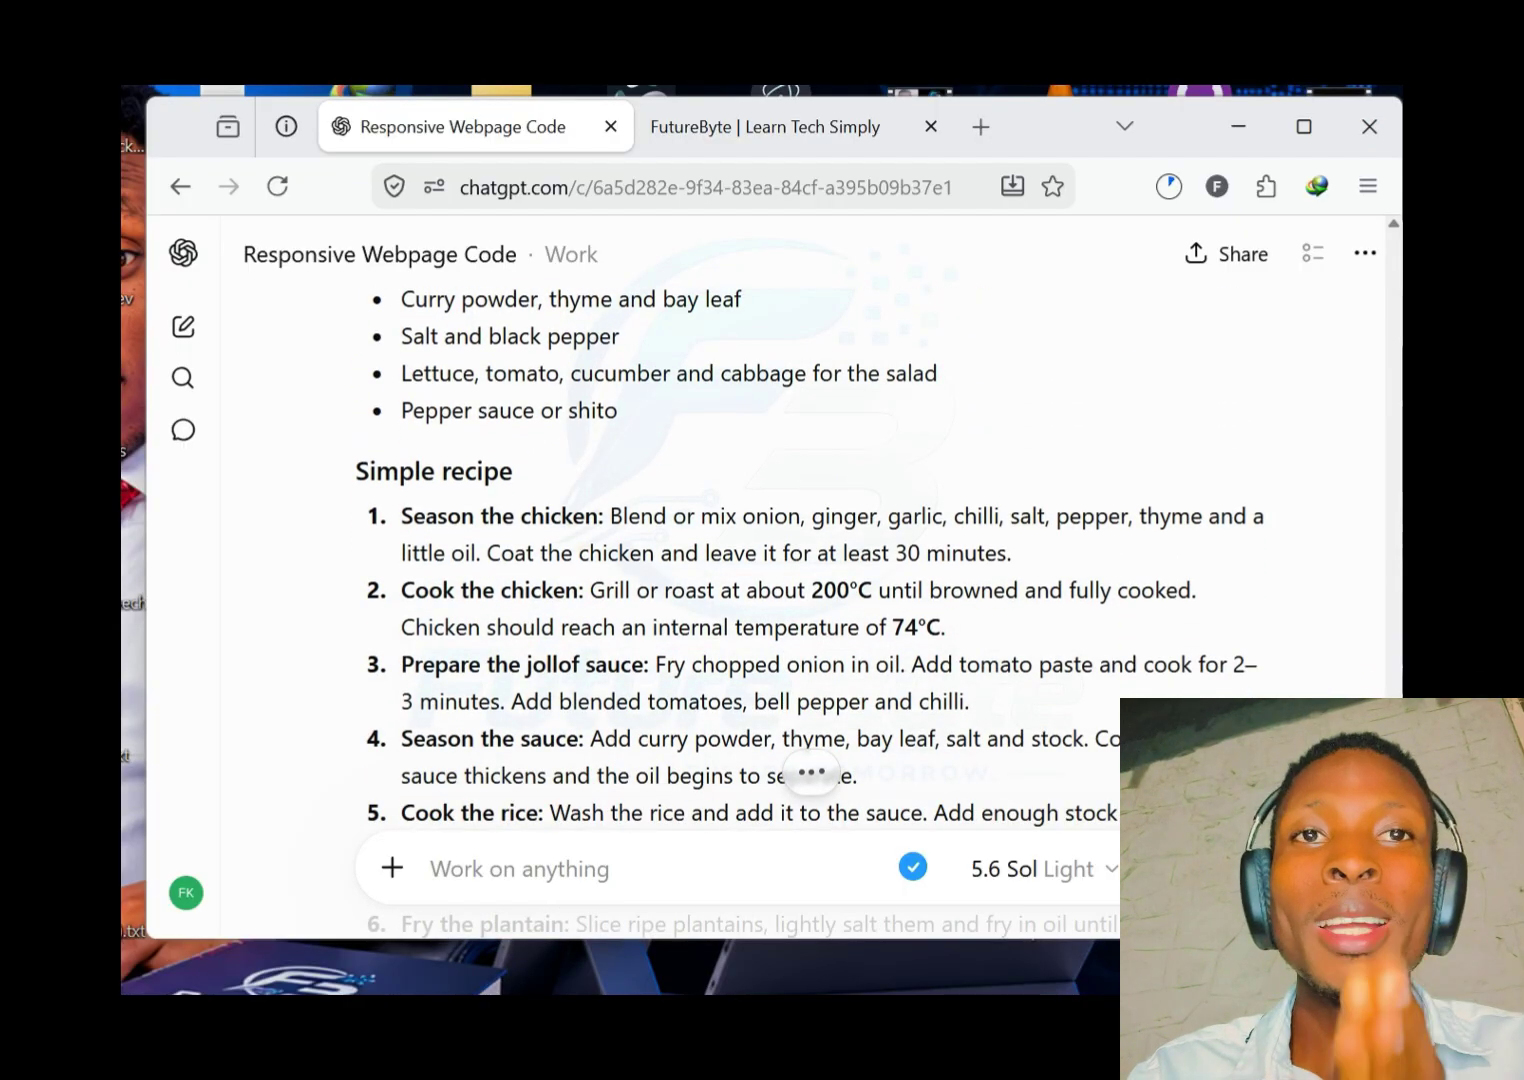
scroll(760, 560, down, 2)
scroll(760, 560, up, 4)
scroll(760, 560, down, 6)
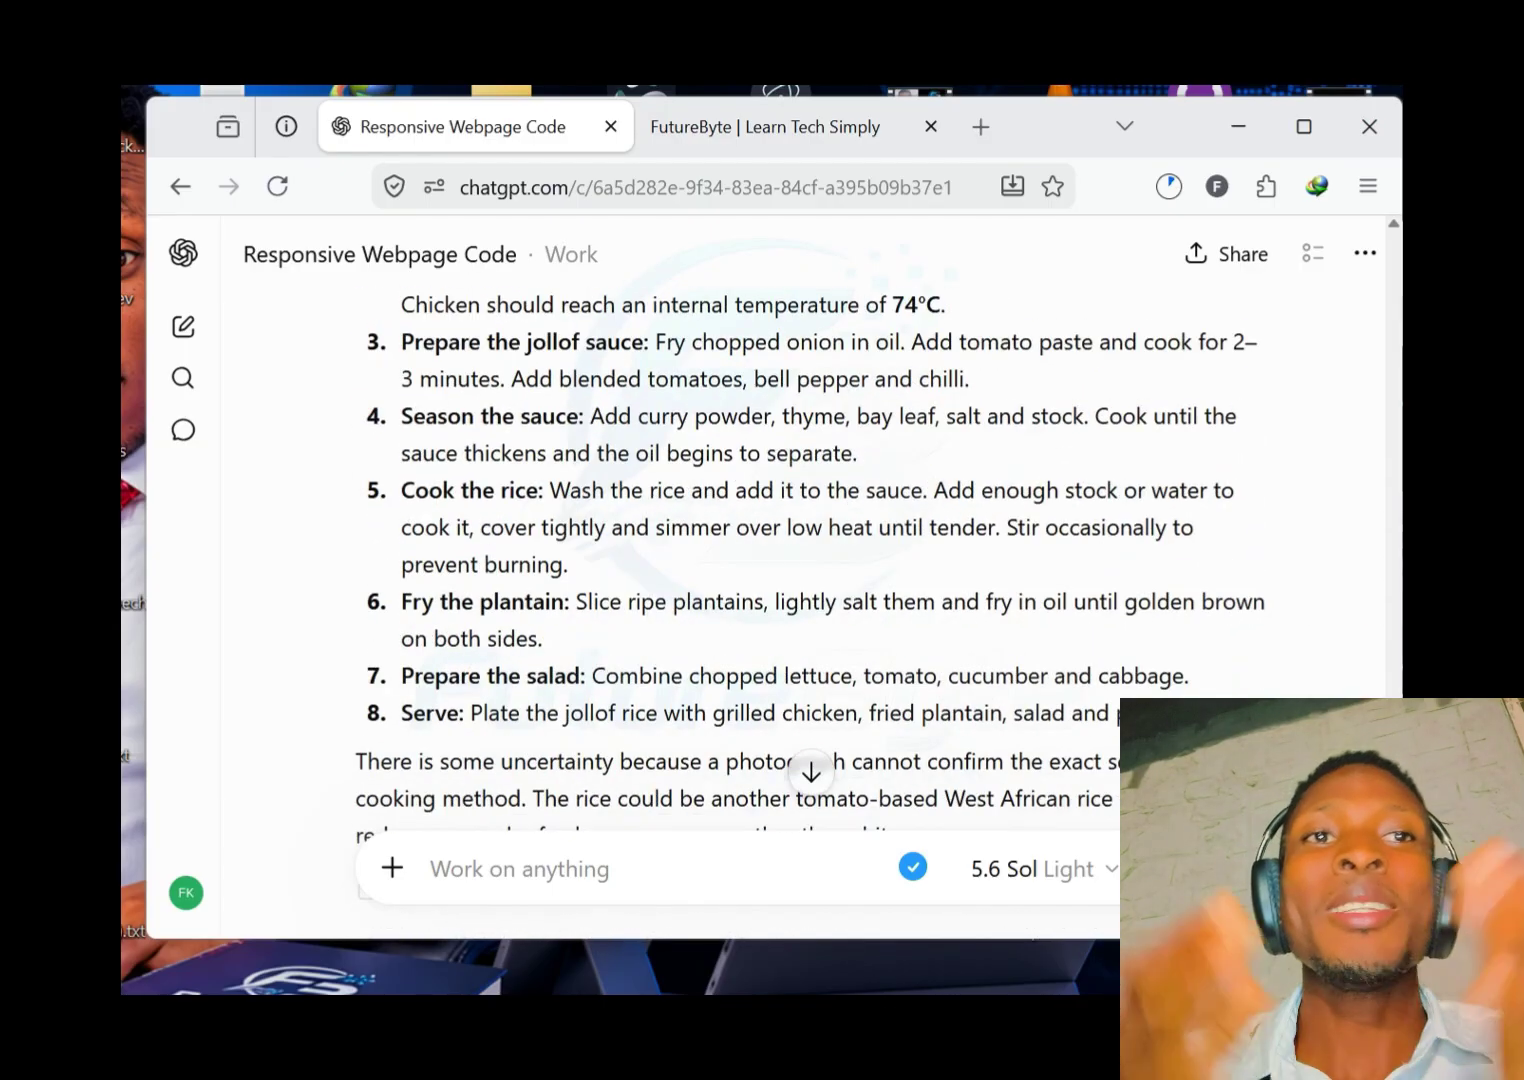
scroll(760, 560, up, 2)
scroll(760, 560, down, 2)
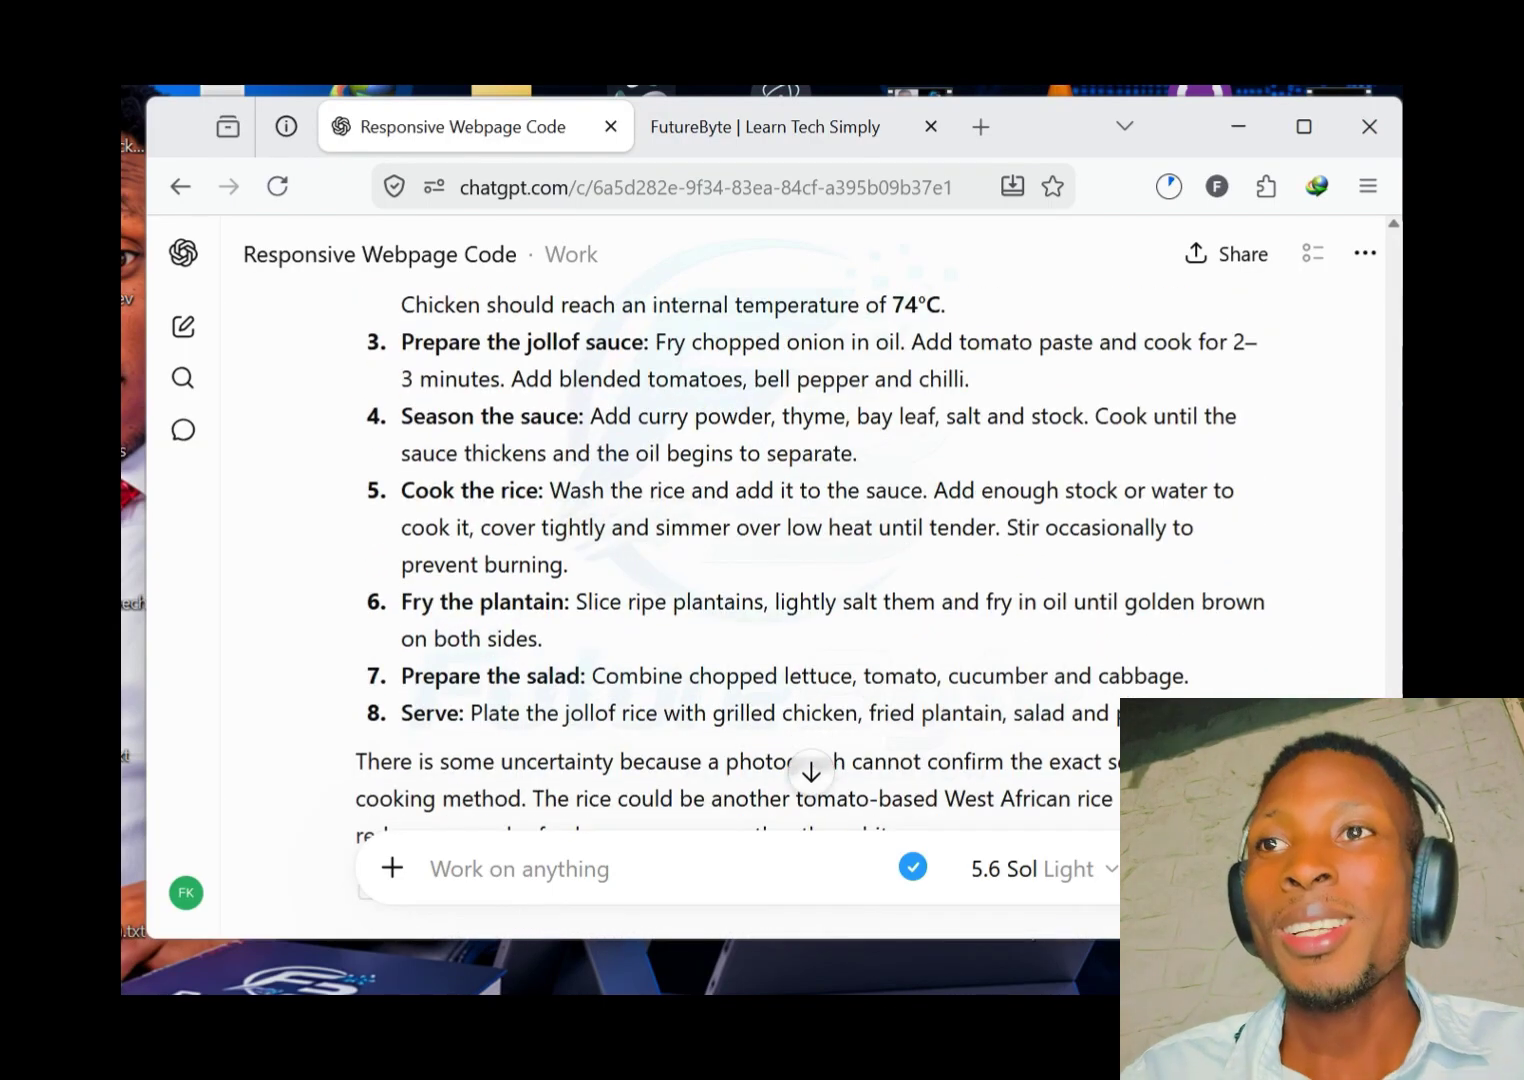
drag(1393, 905, 1390, 912)
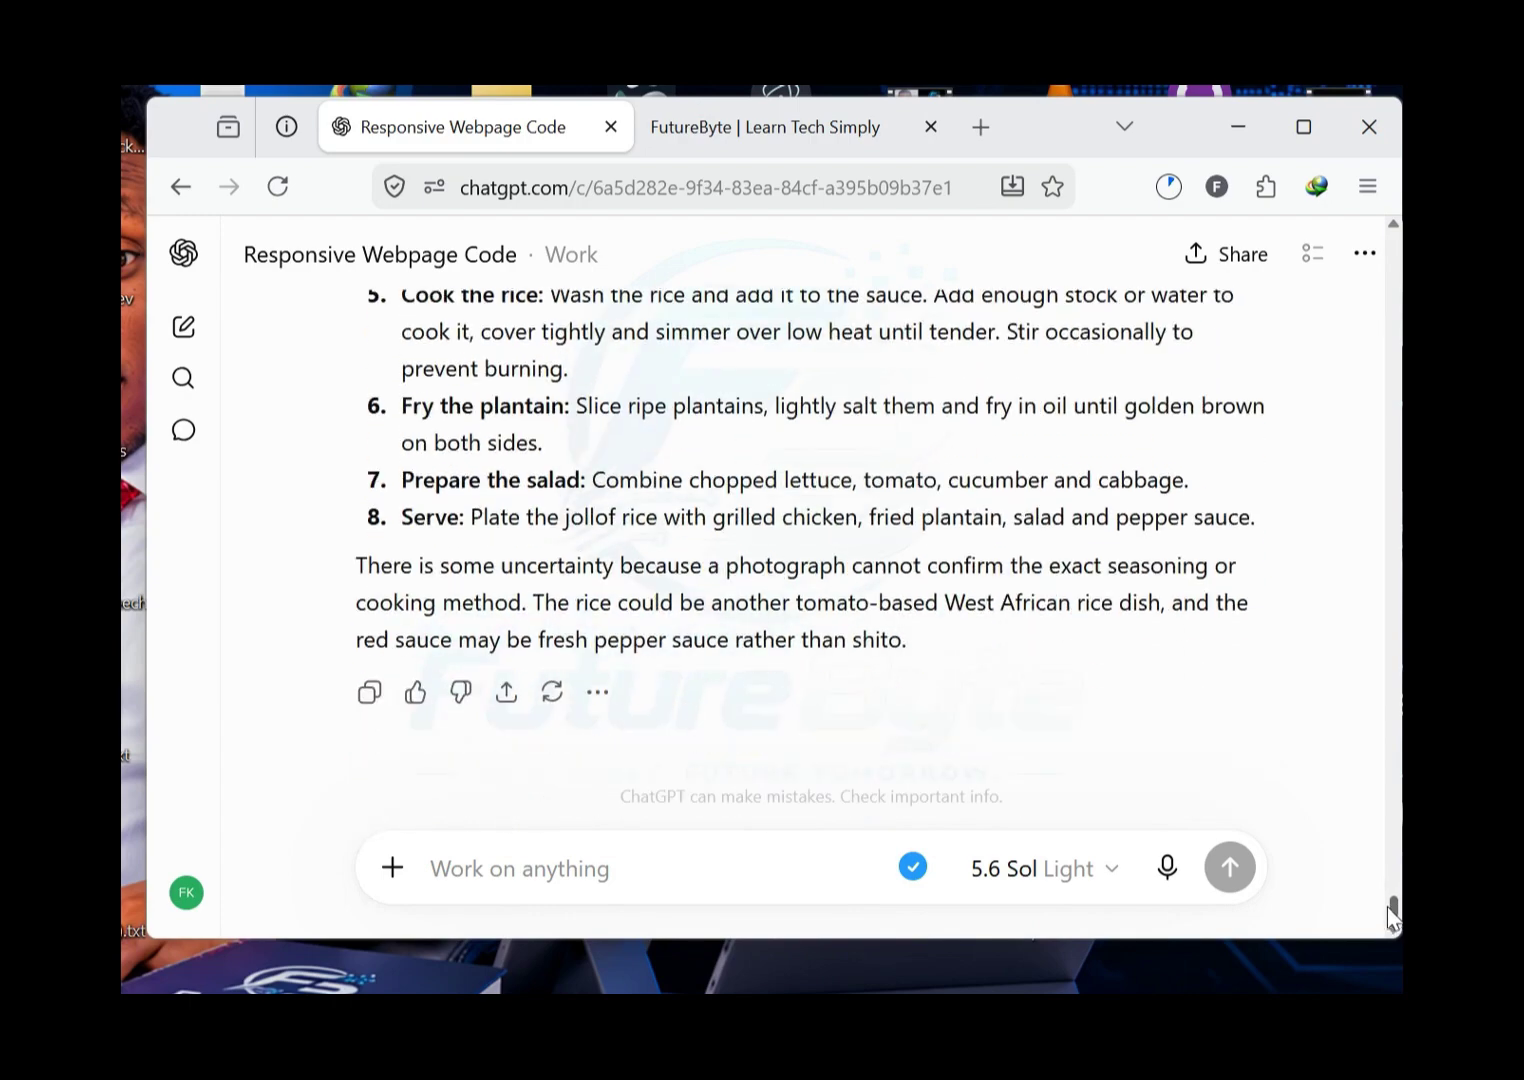
scroll(730, 625, up, 10)
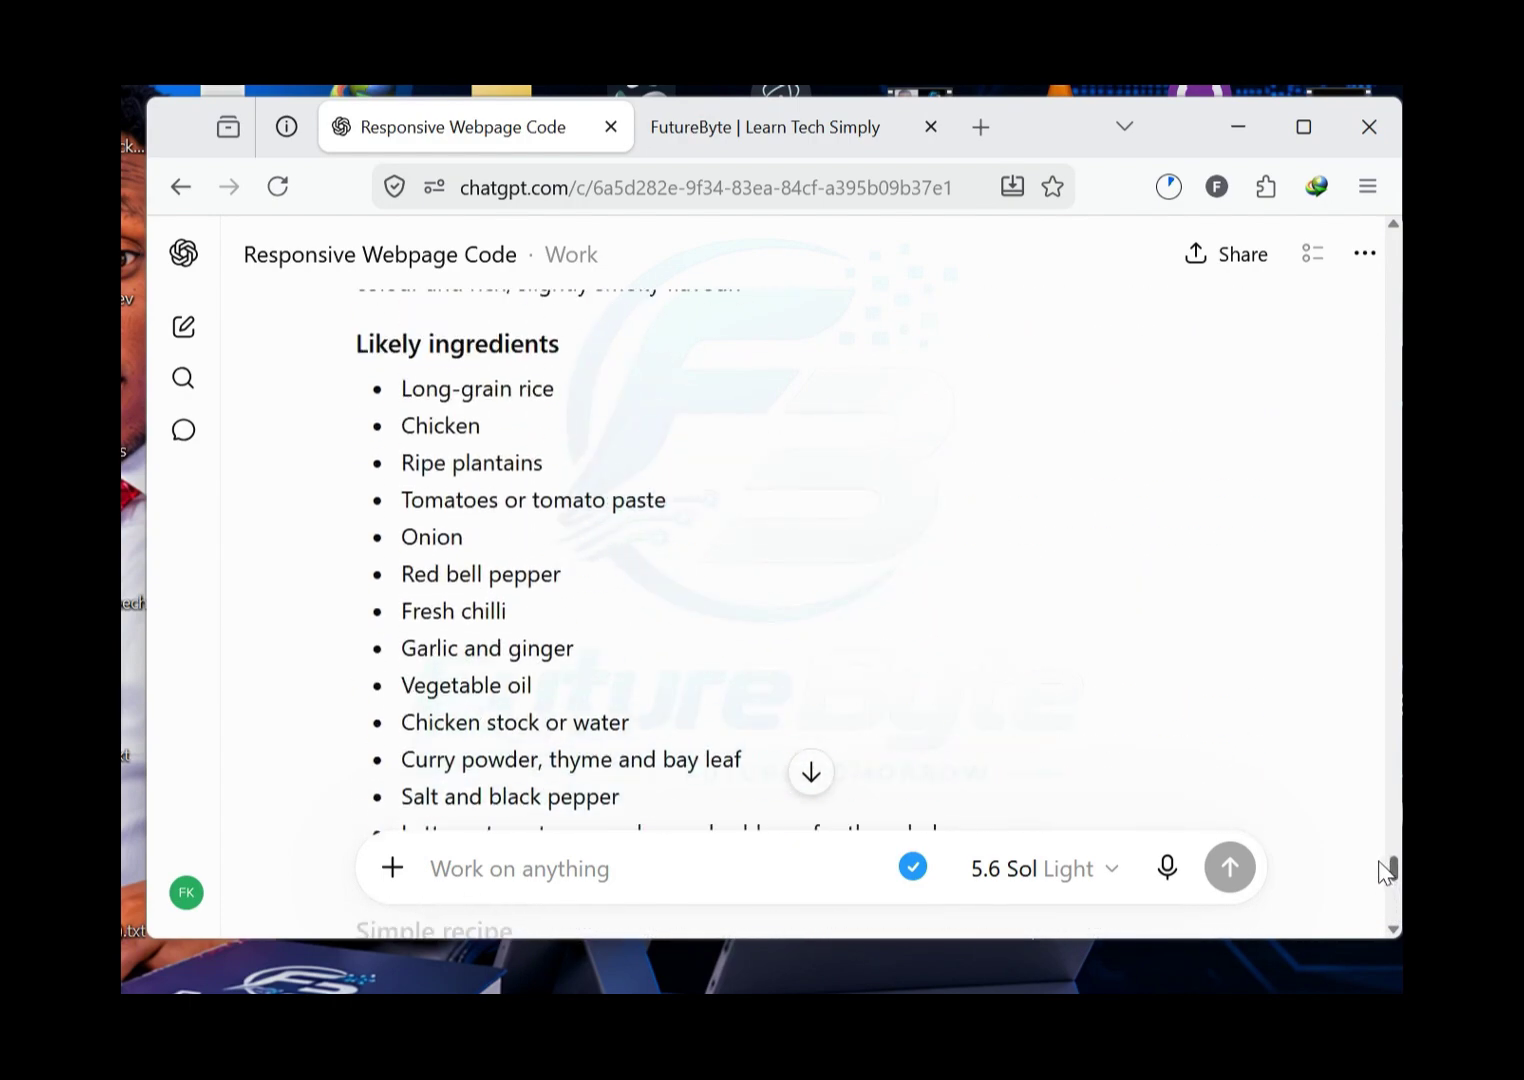
drag(520, 440, 993, 663)
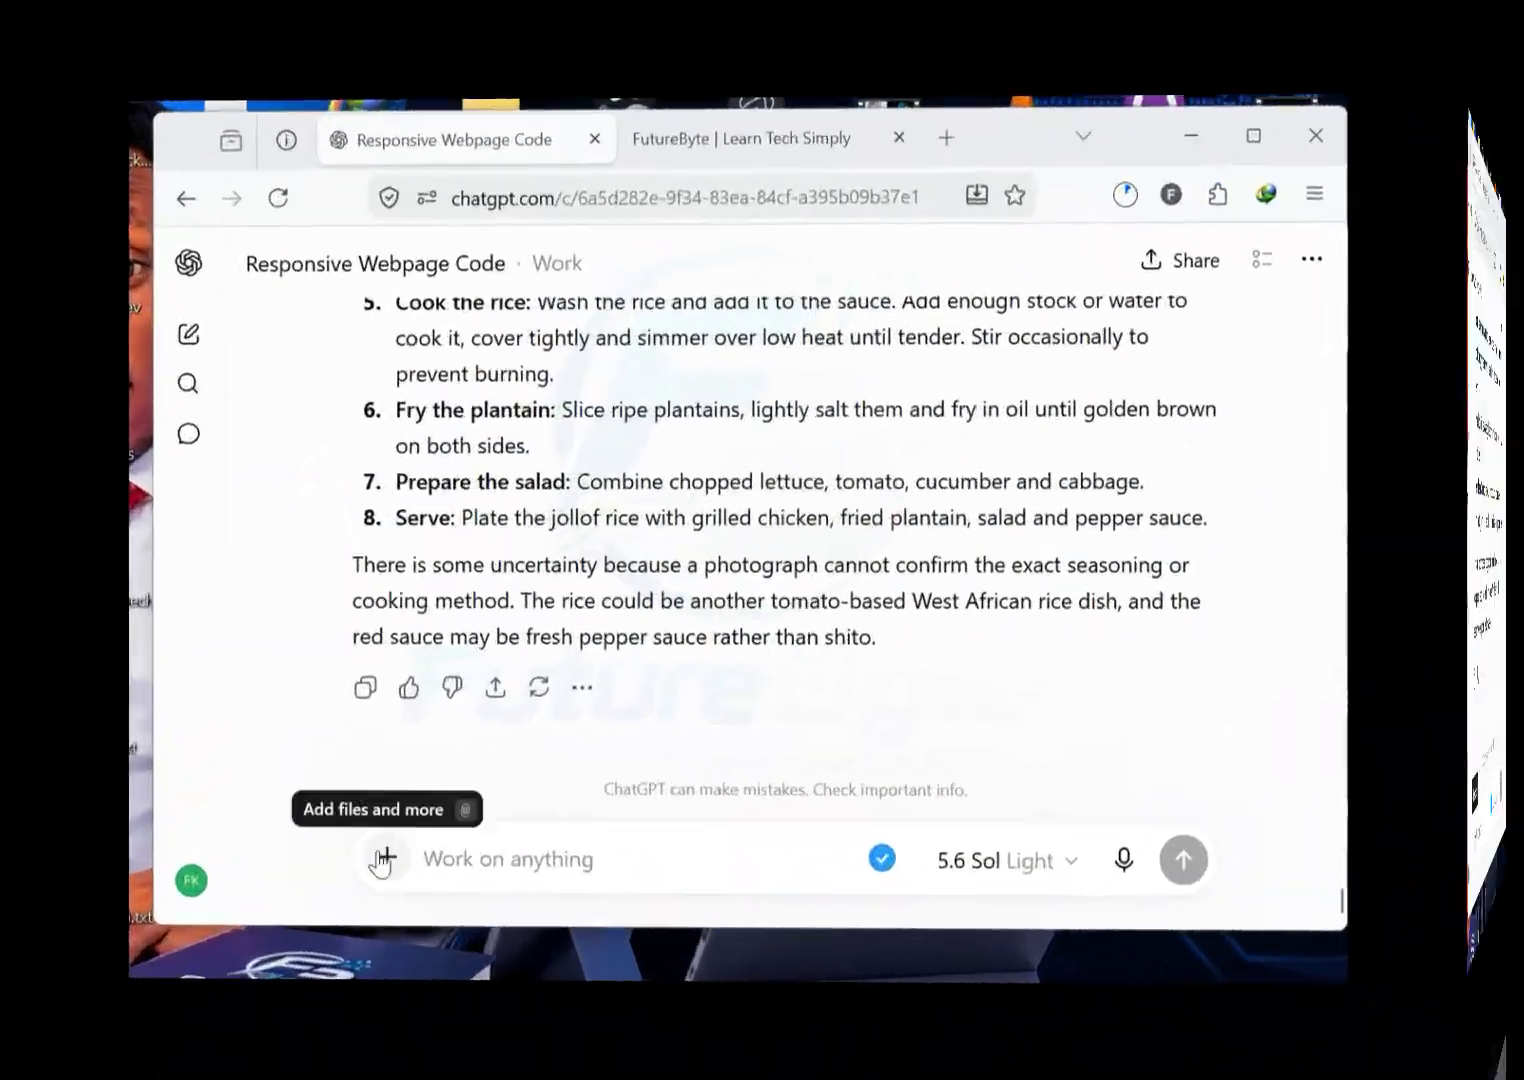
click(381, 854)
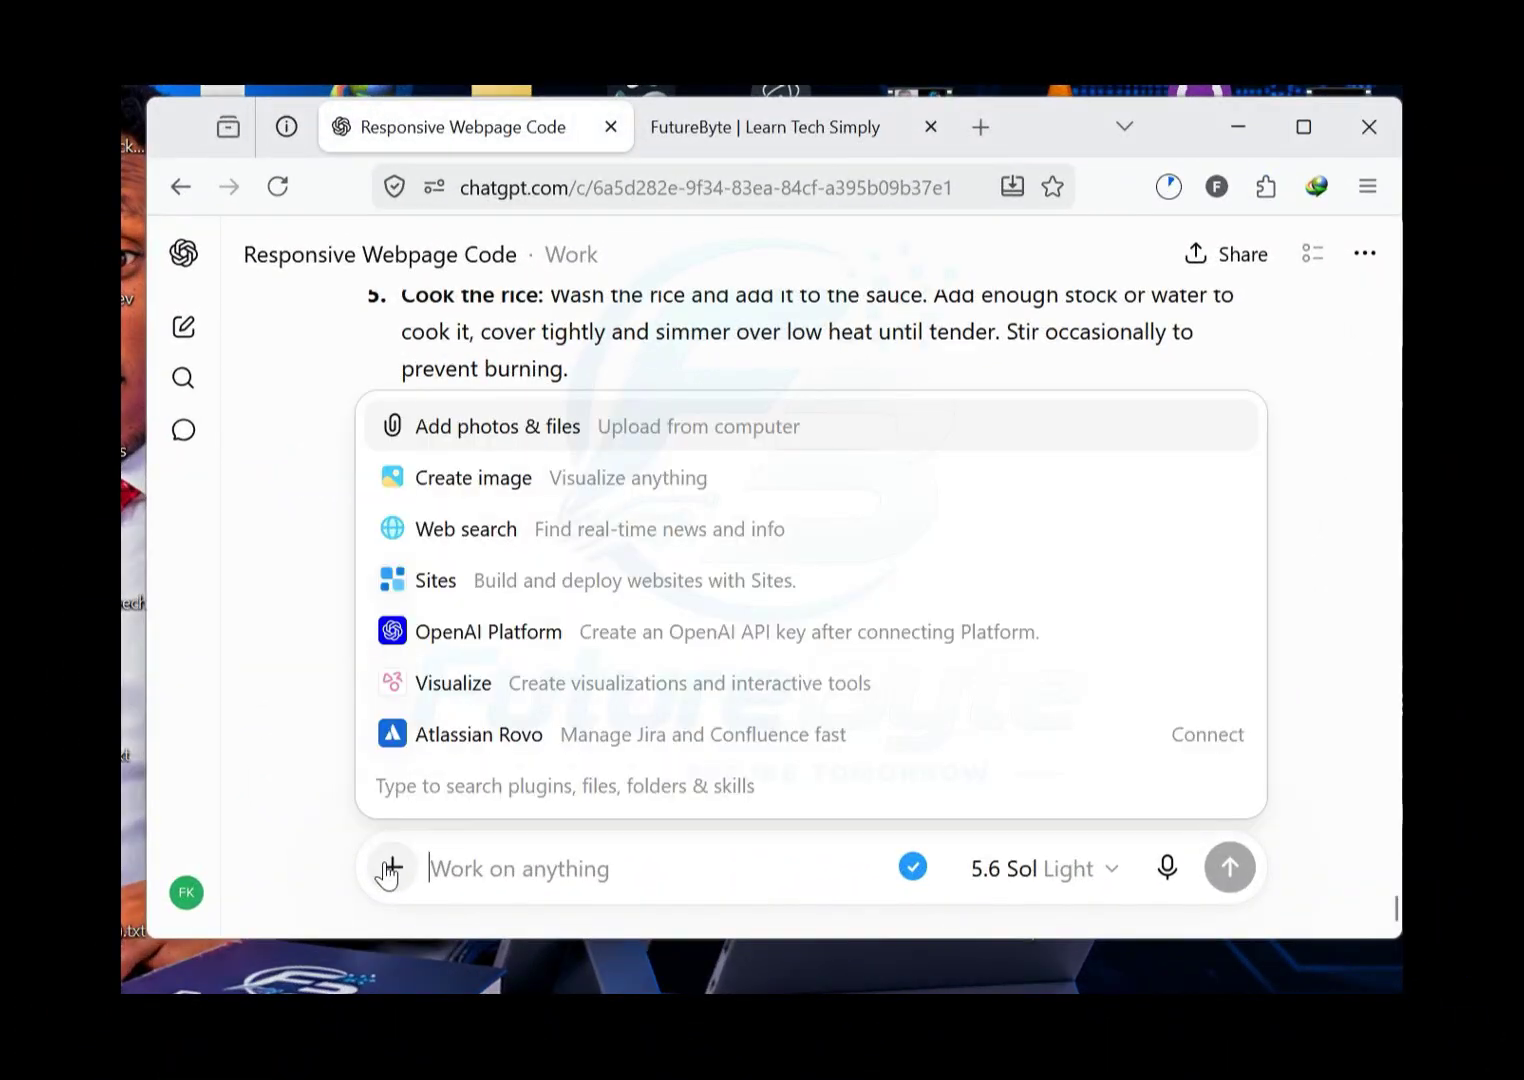
click(578, 430)
scroll(1036, 612, down, 1)
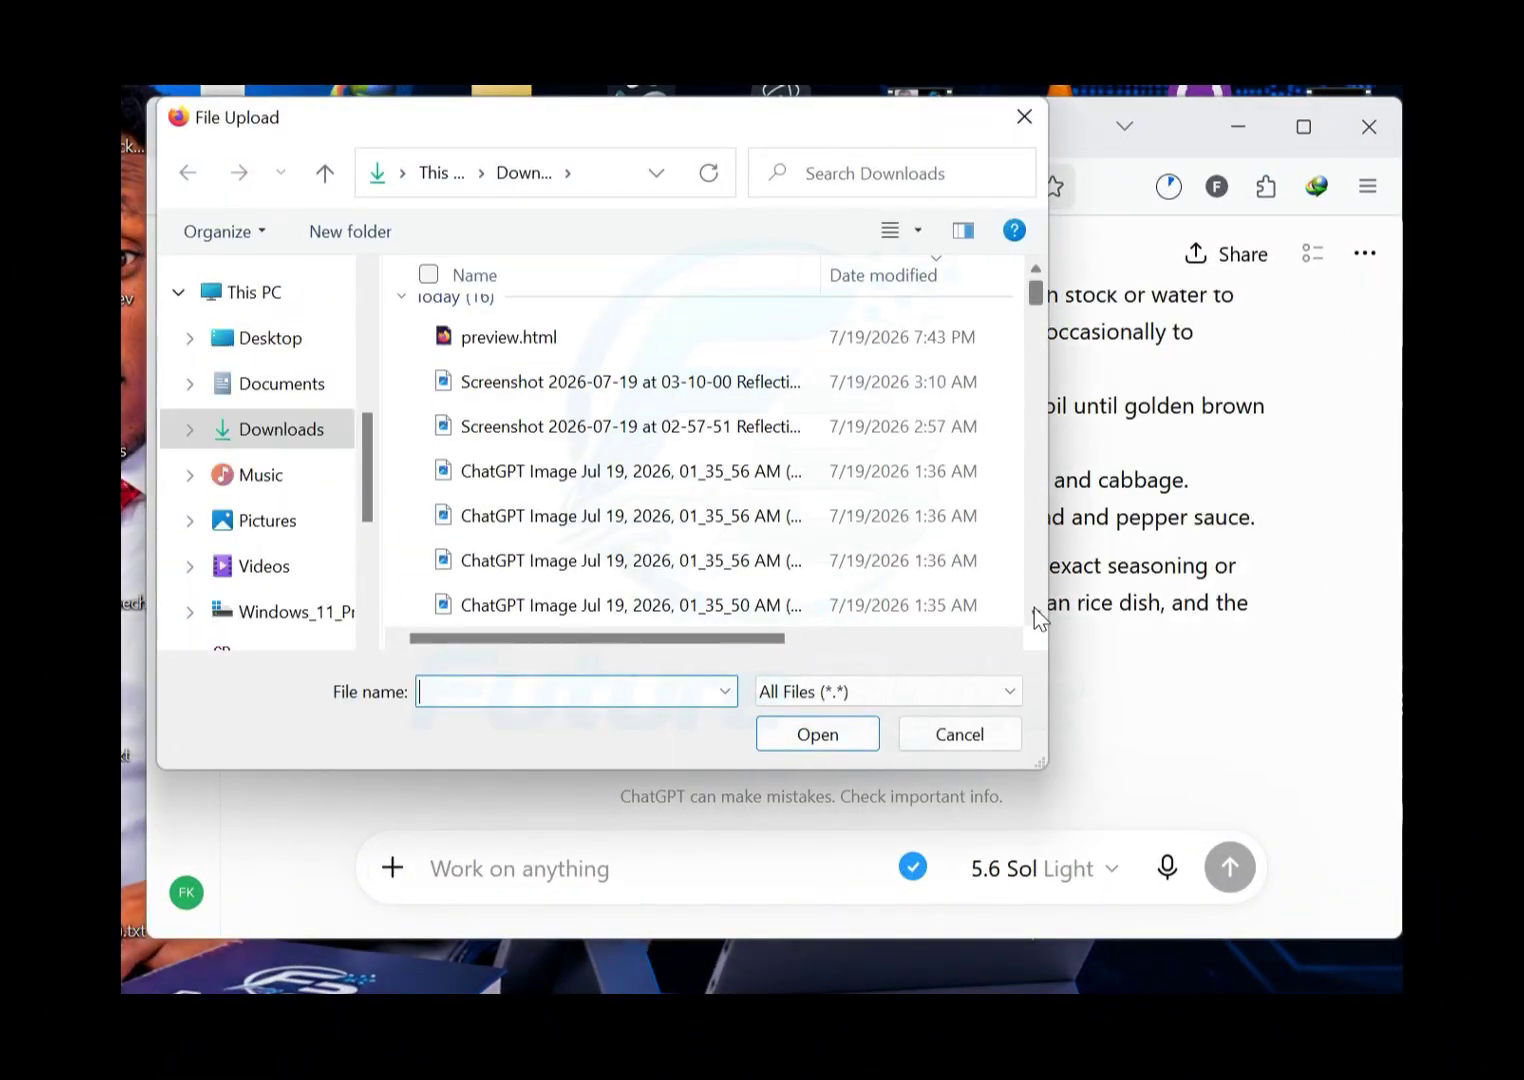
click(695, 510)
click(817, 734)
click(426, 754)
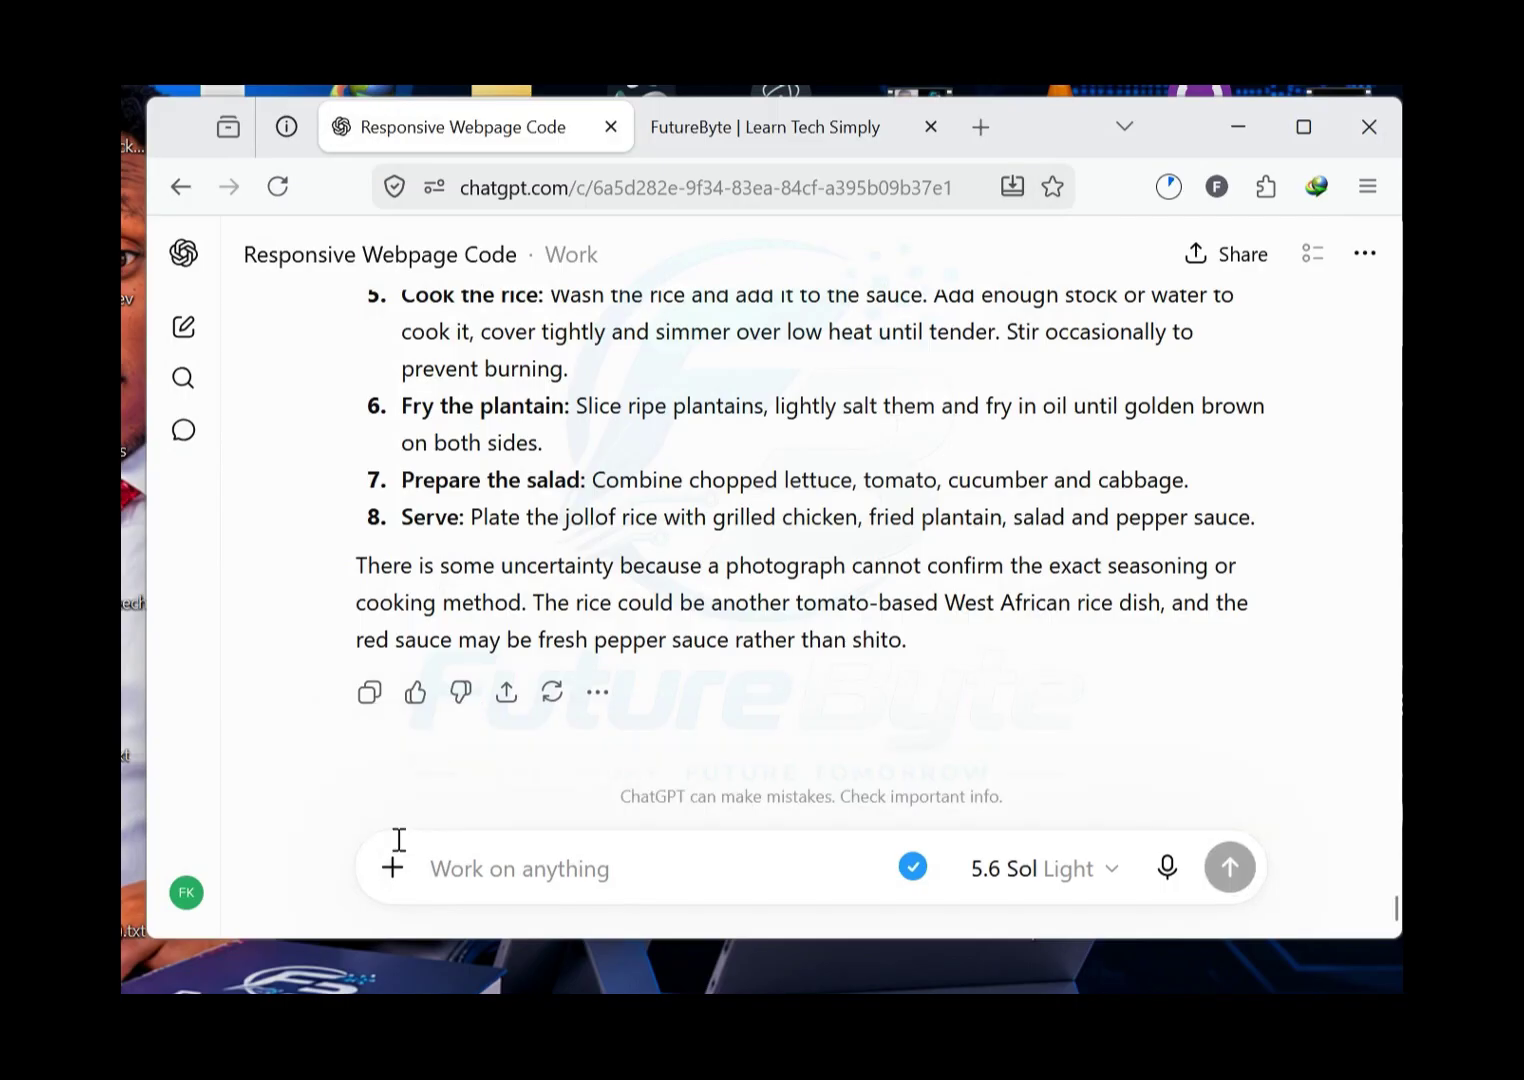
click(392, 868)
click(497, 426)
drag(1038, 292, 1038, 312)
click(640, 383)
click(817, 734)
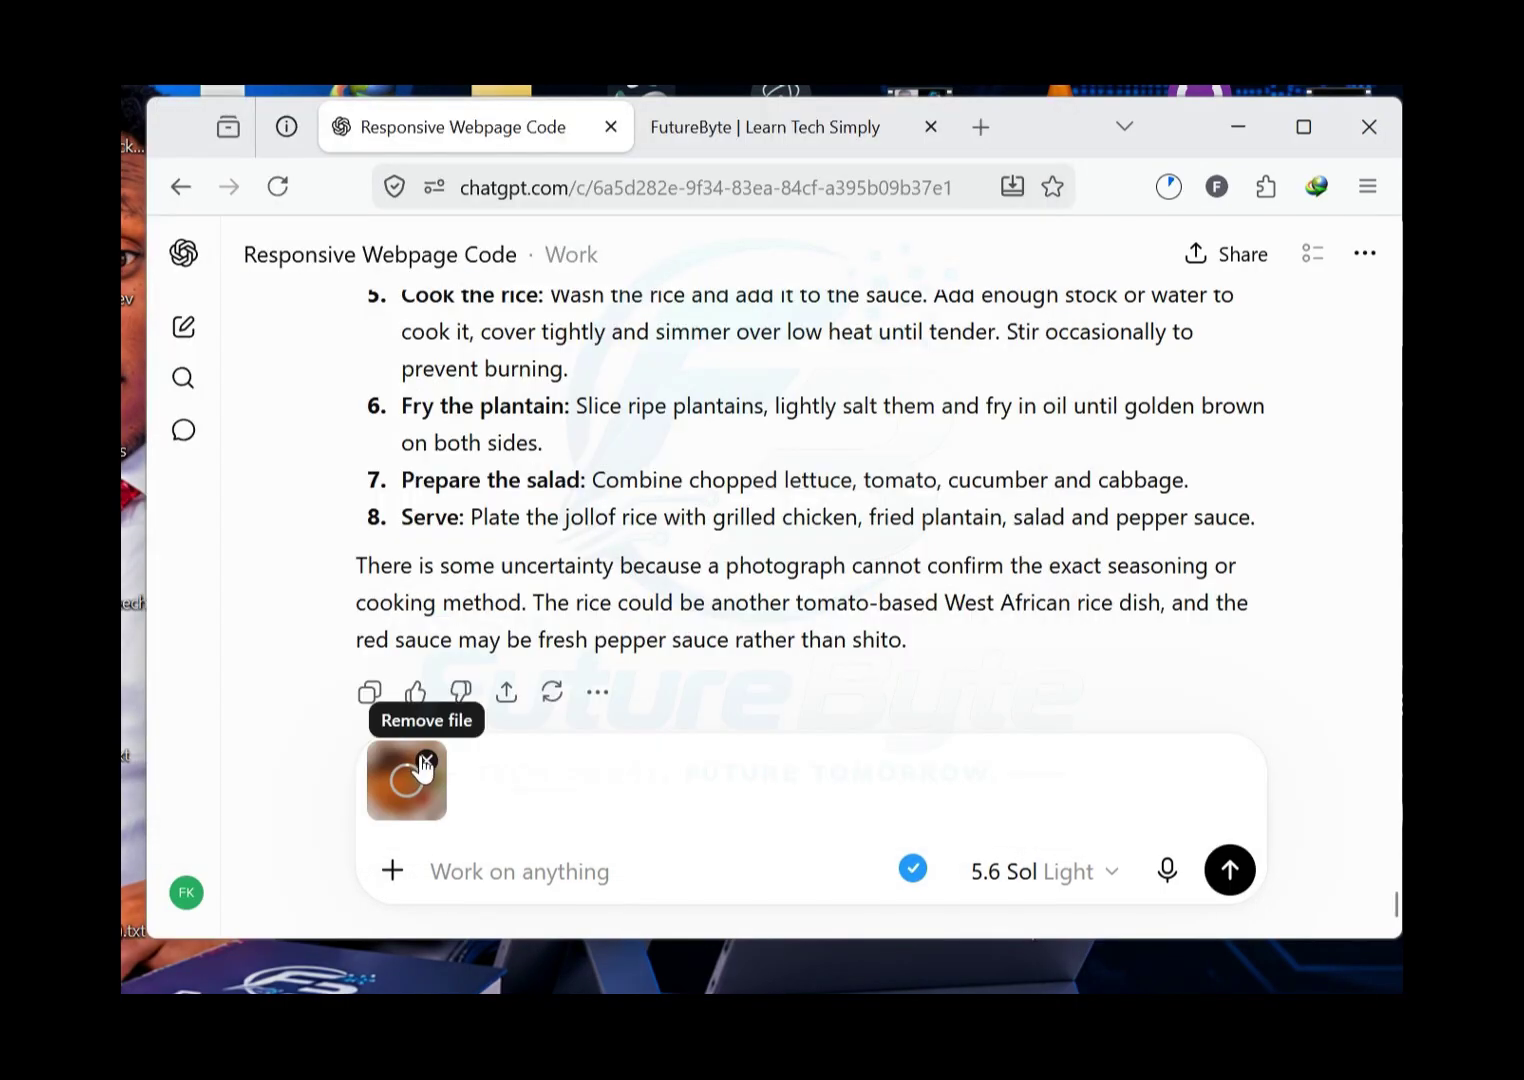
click(428, 755)
Step: Attach the outfit image from Downloads and ask for practical improvements, substitutions, accessories, colour combinations and fit adjustments within 500 Ghana cedis
click(392, 868)
click(712, 436)
click(944, 491)
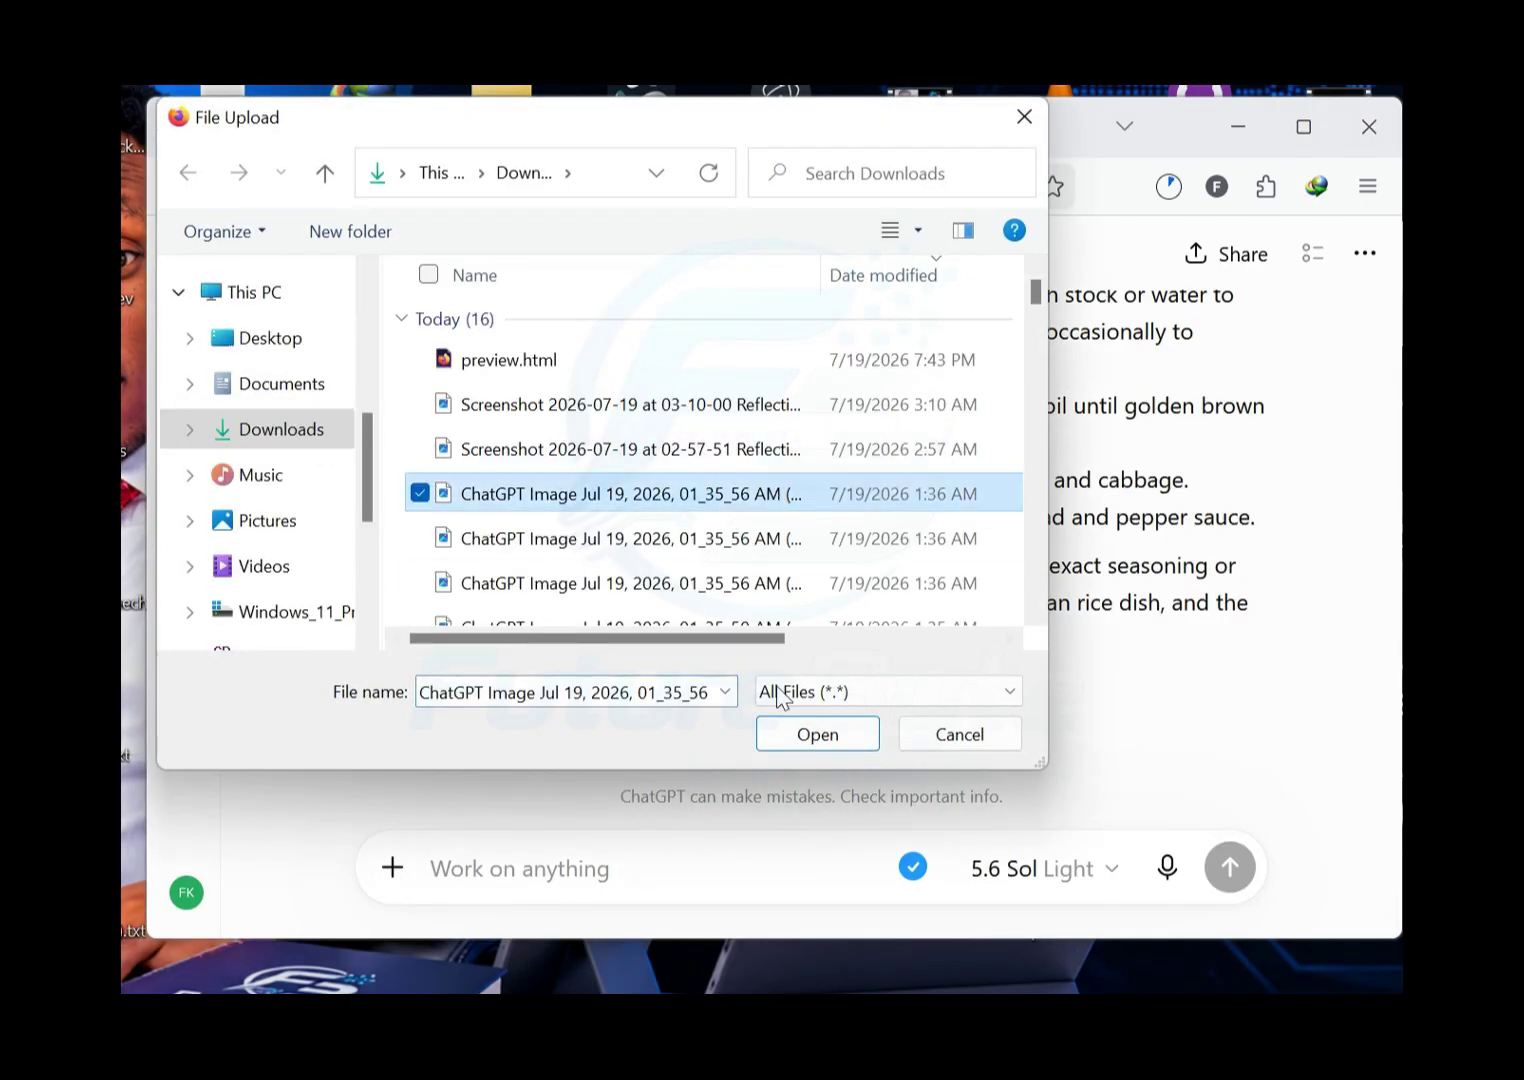
click(817, 734)
text(Review this outfit and recommend practical ways to improve it. Suggest substitutions, accessories, colour combinations and fit adjustments. Keep the recommendations within a budget of 500 Ghana cedis)
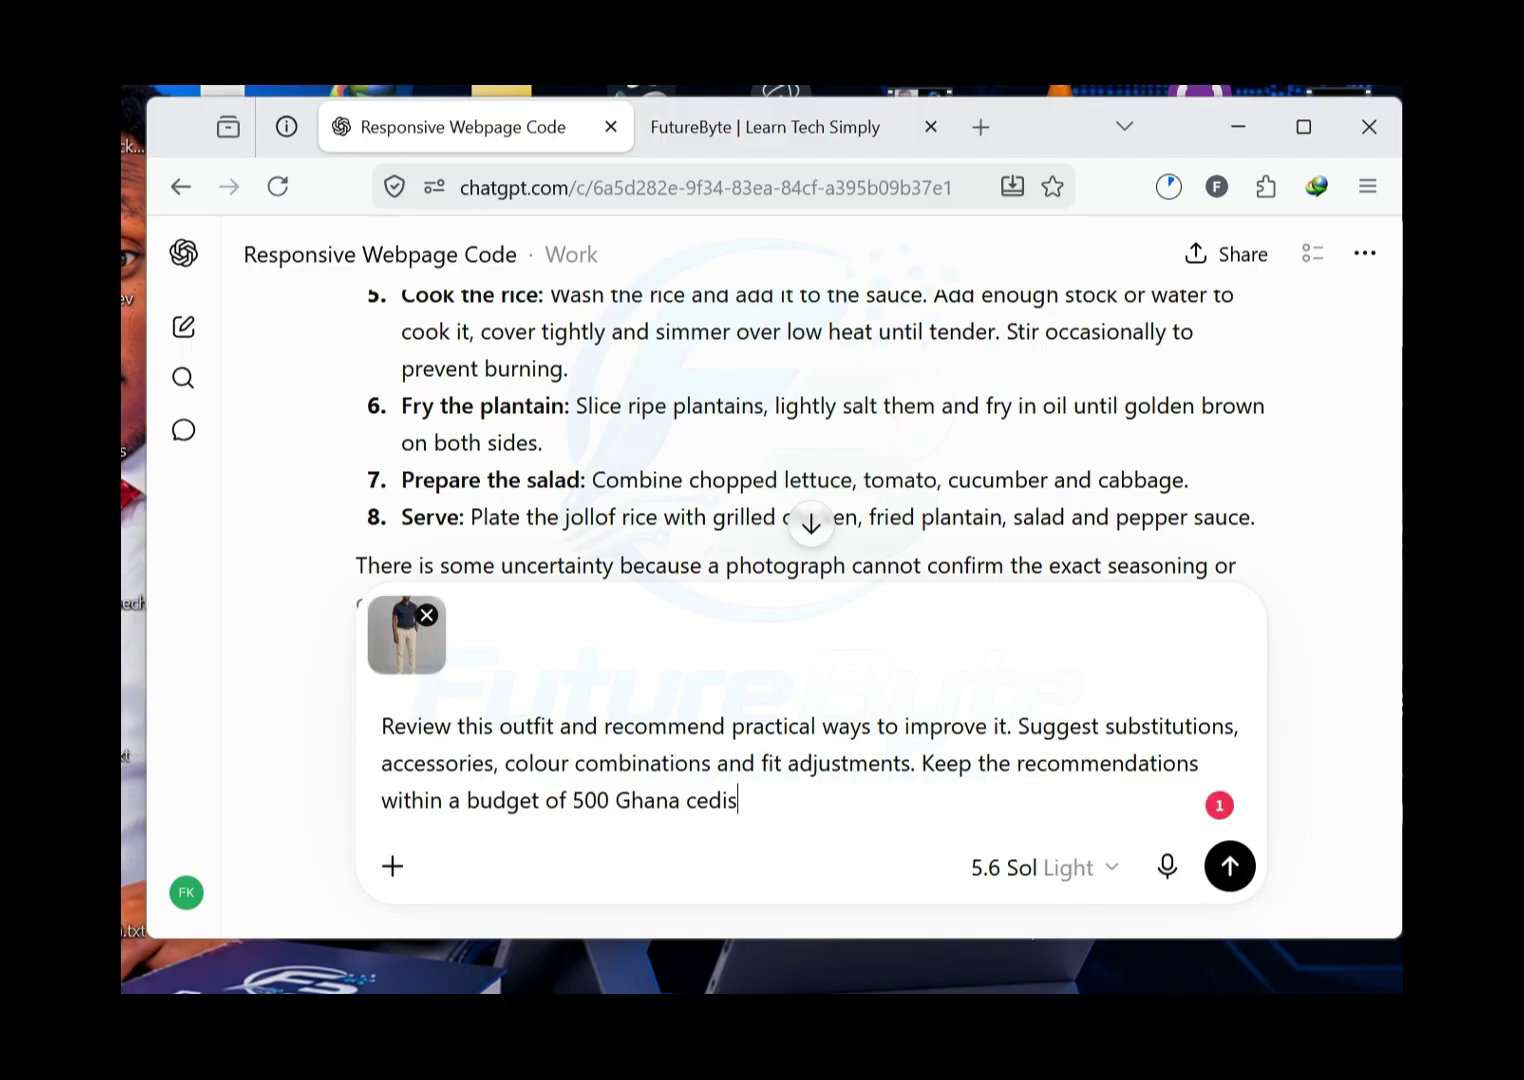
click(1229, 867)
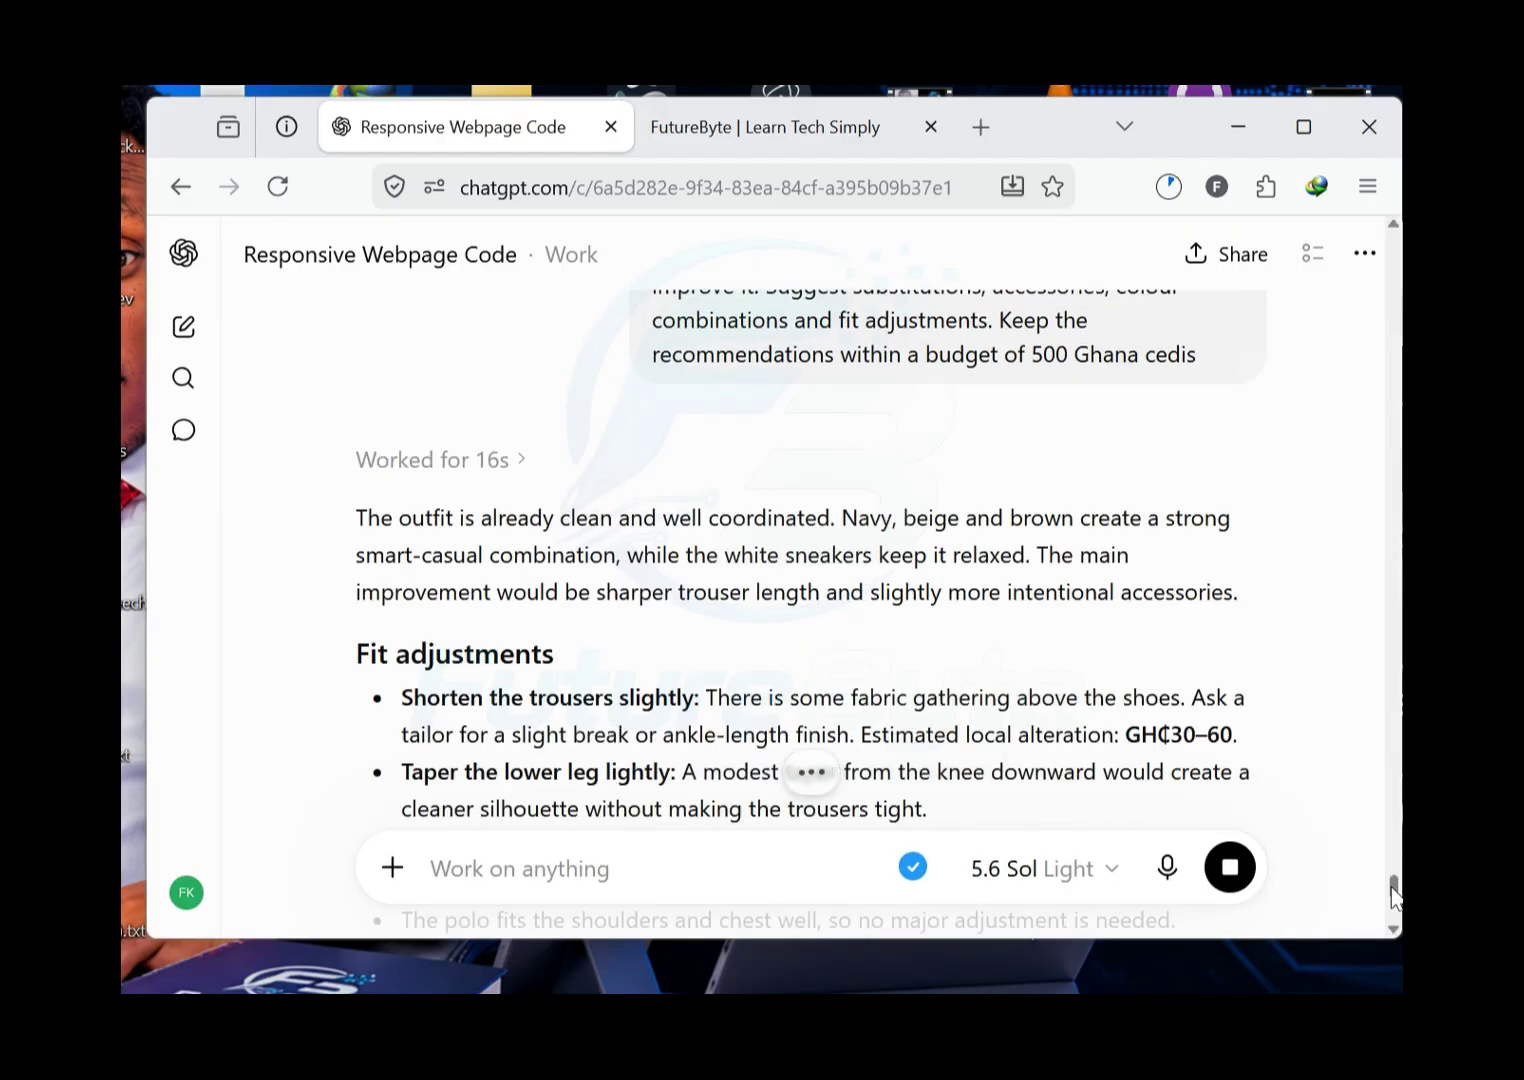
Step: Review the outfit advice on fit adjustments, recommended substitutions, accessories and suggested budget
scroll(1391, 900, down, 10)
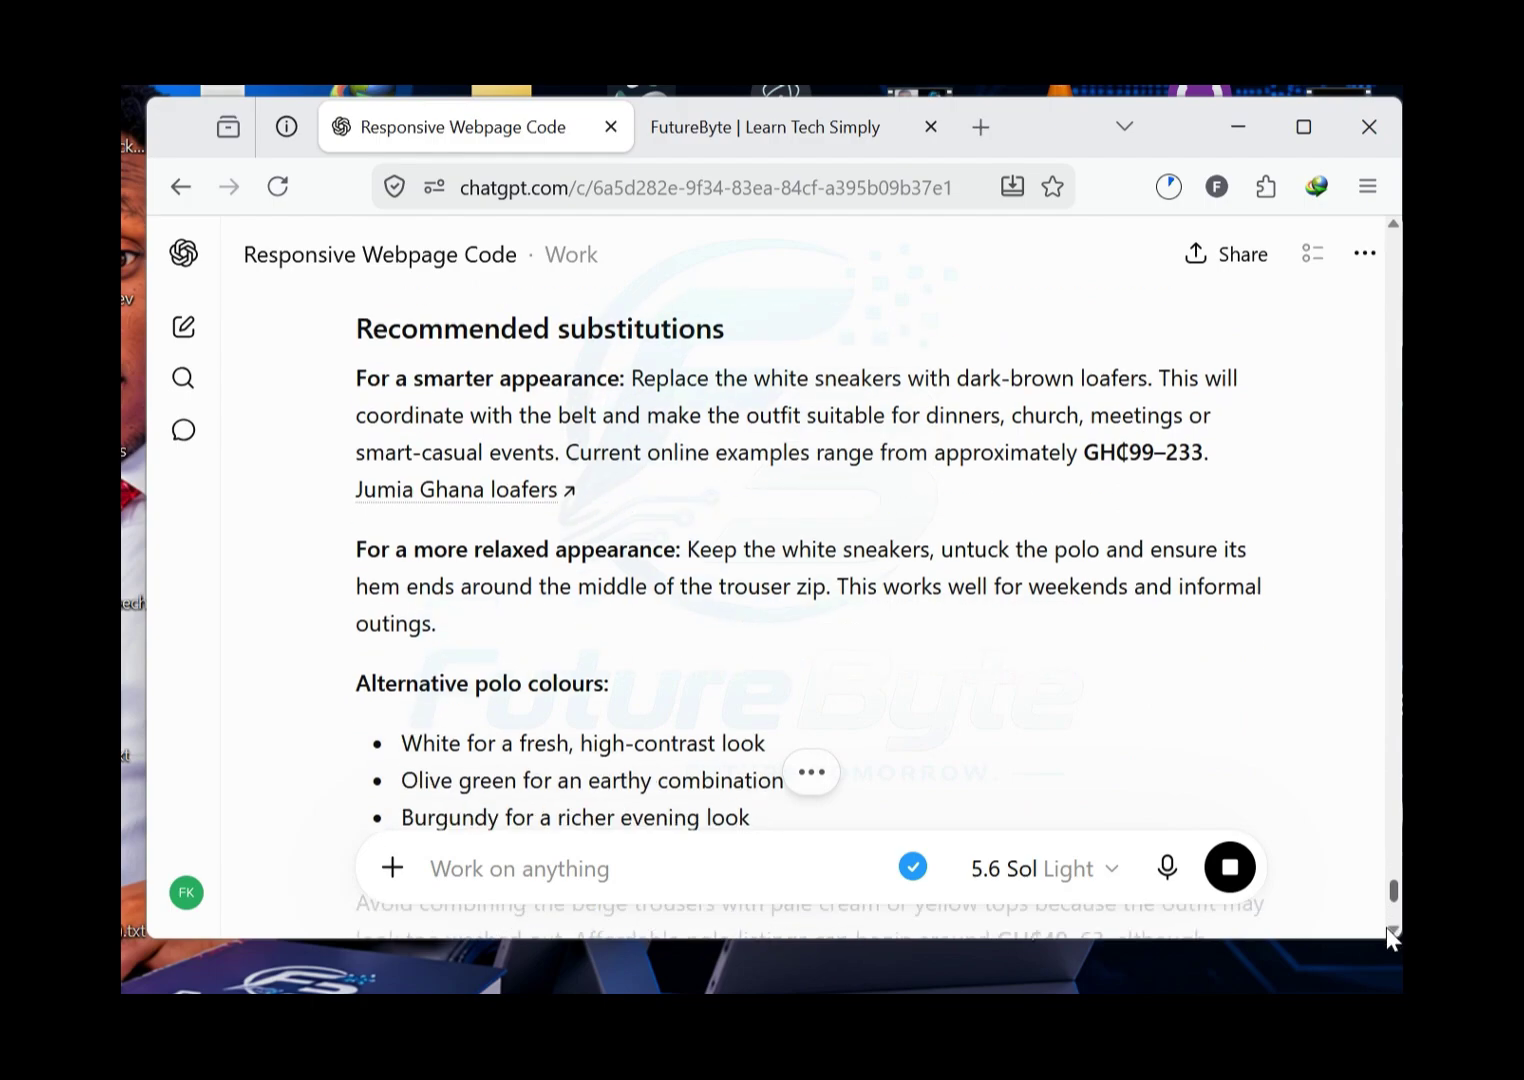
scroll(1393, 897, down, 6)
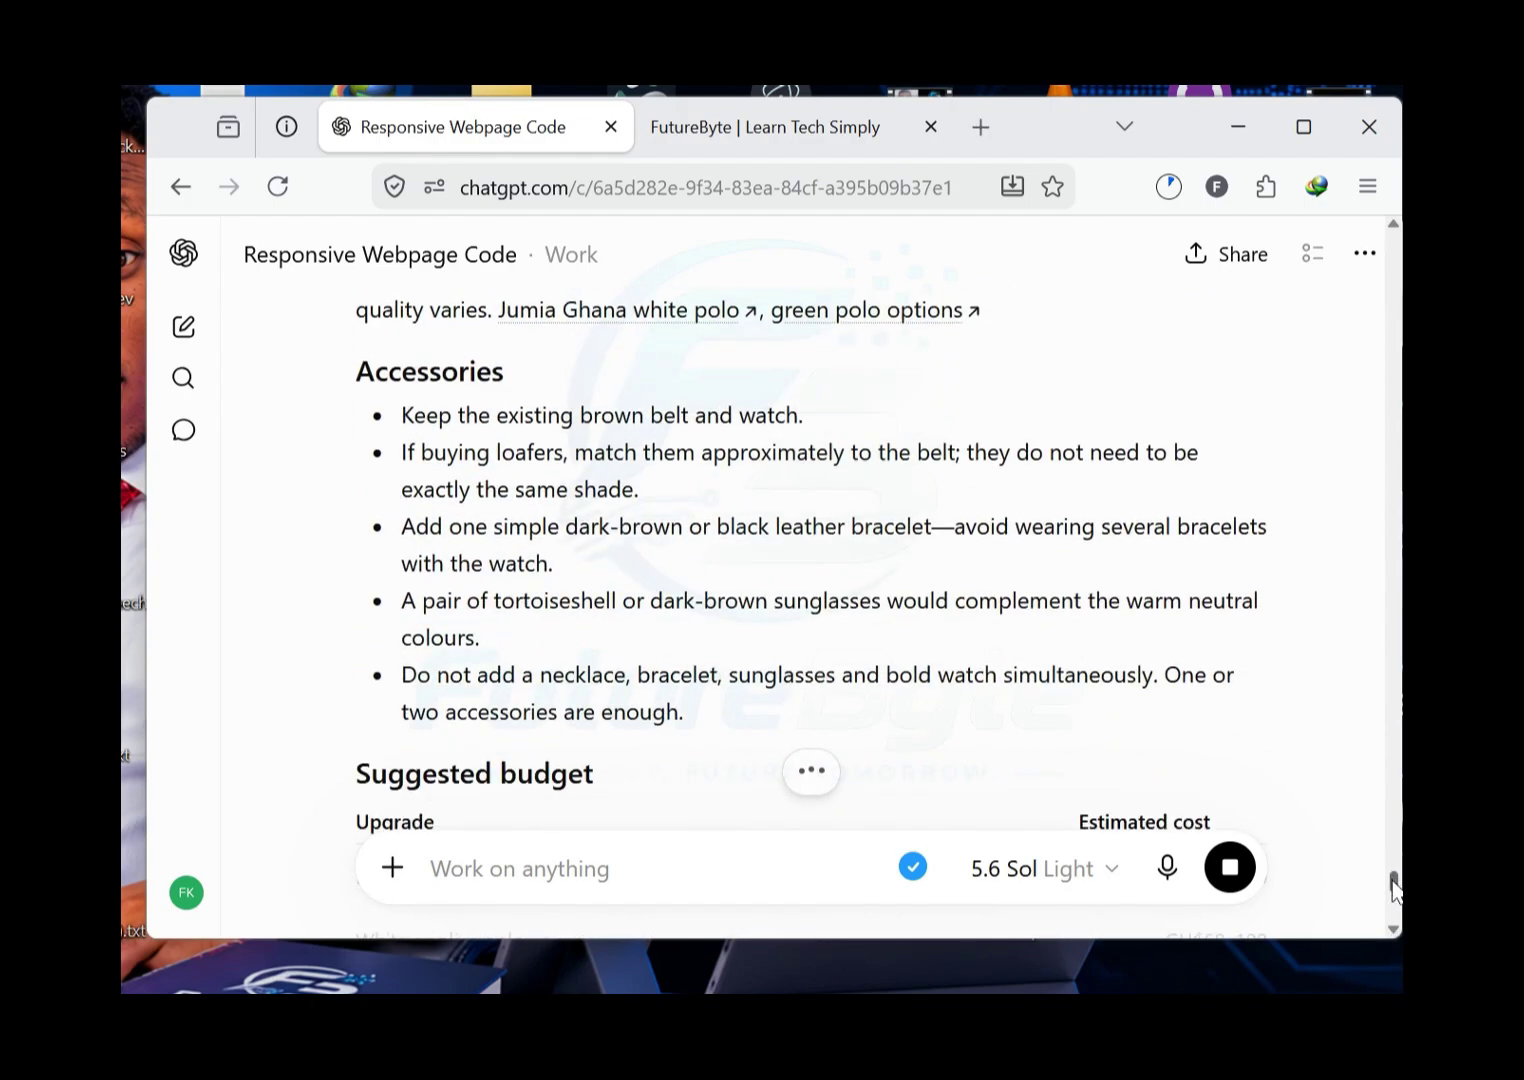
drag(1393, 882, 1356, 828)
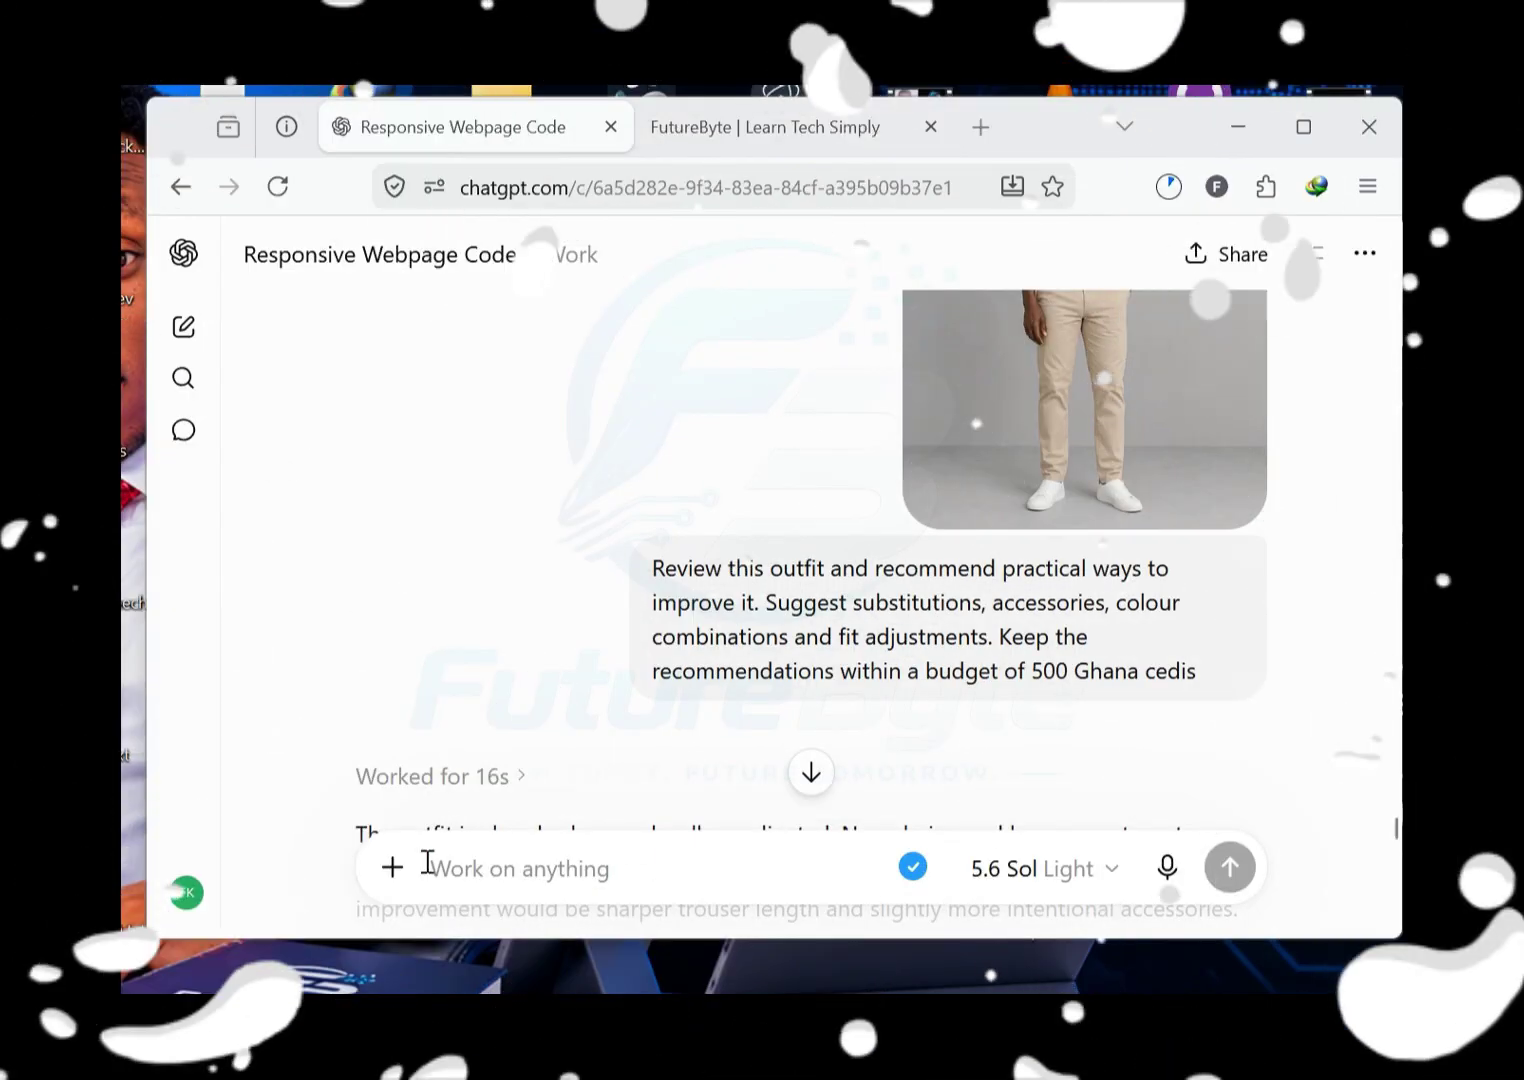
Step: Attach the portrait photo and ask for contrast, colour balance and sharpness improvements with step-by-step Photoshop instructions, keeping the result natural
click(392, 867)
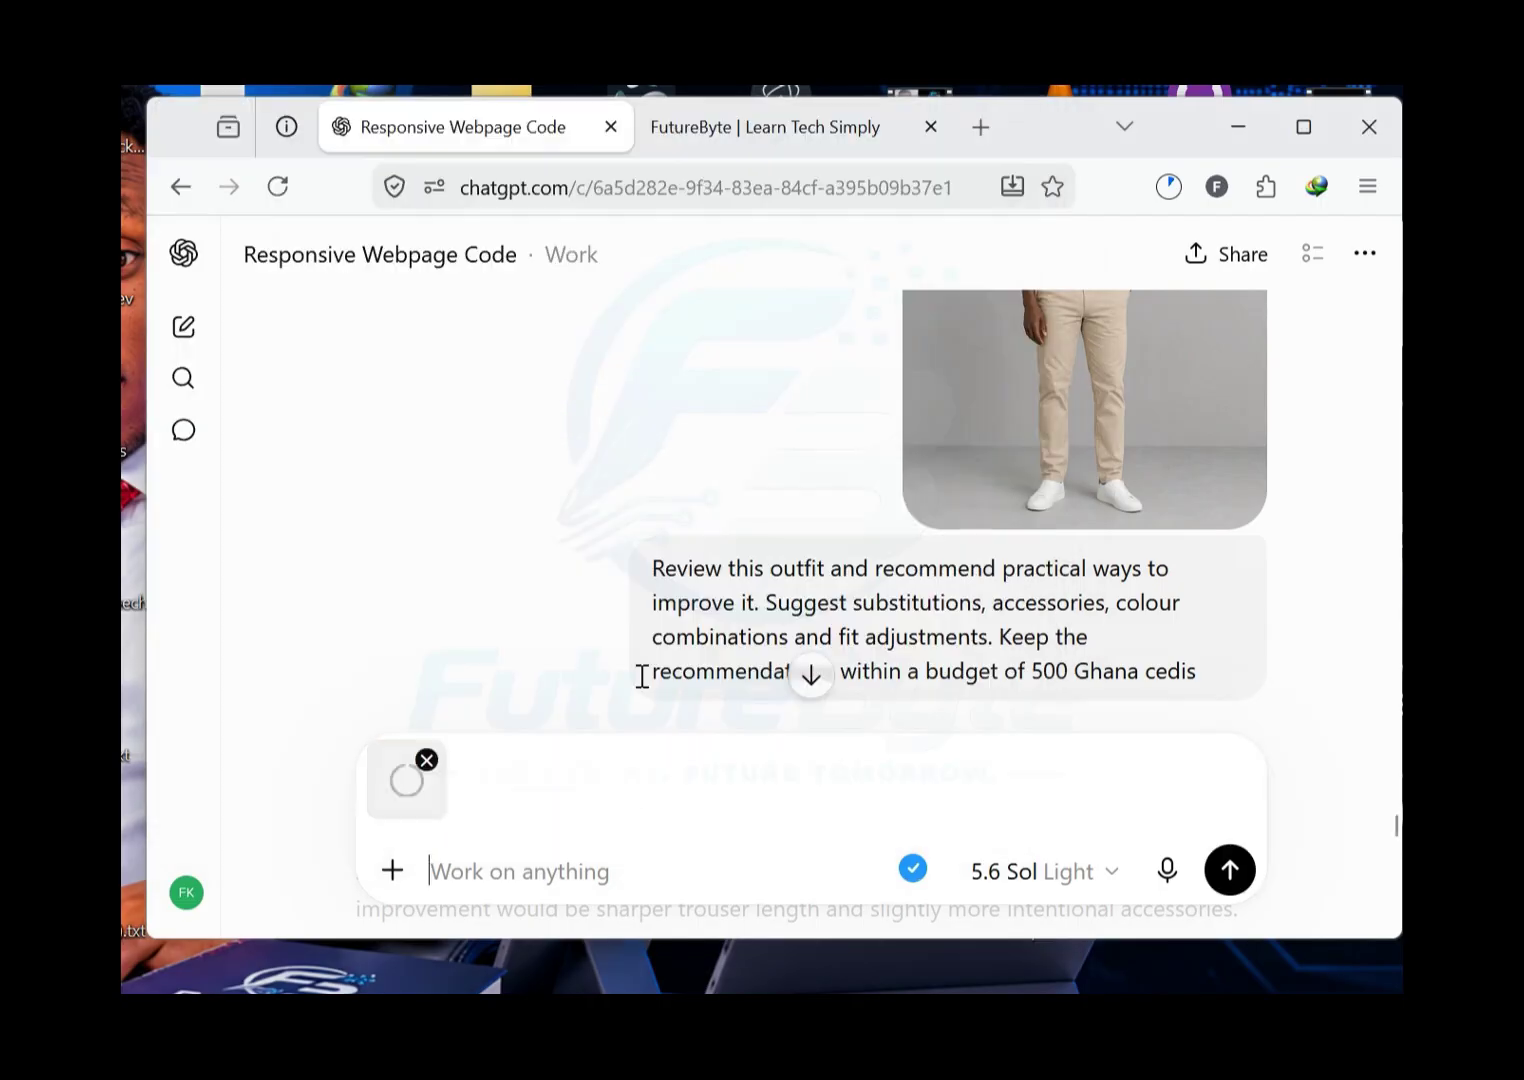
key(ctrl+v)
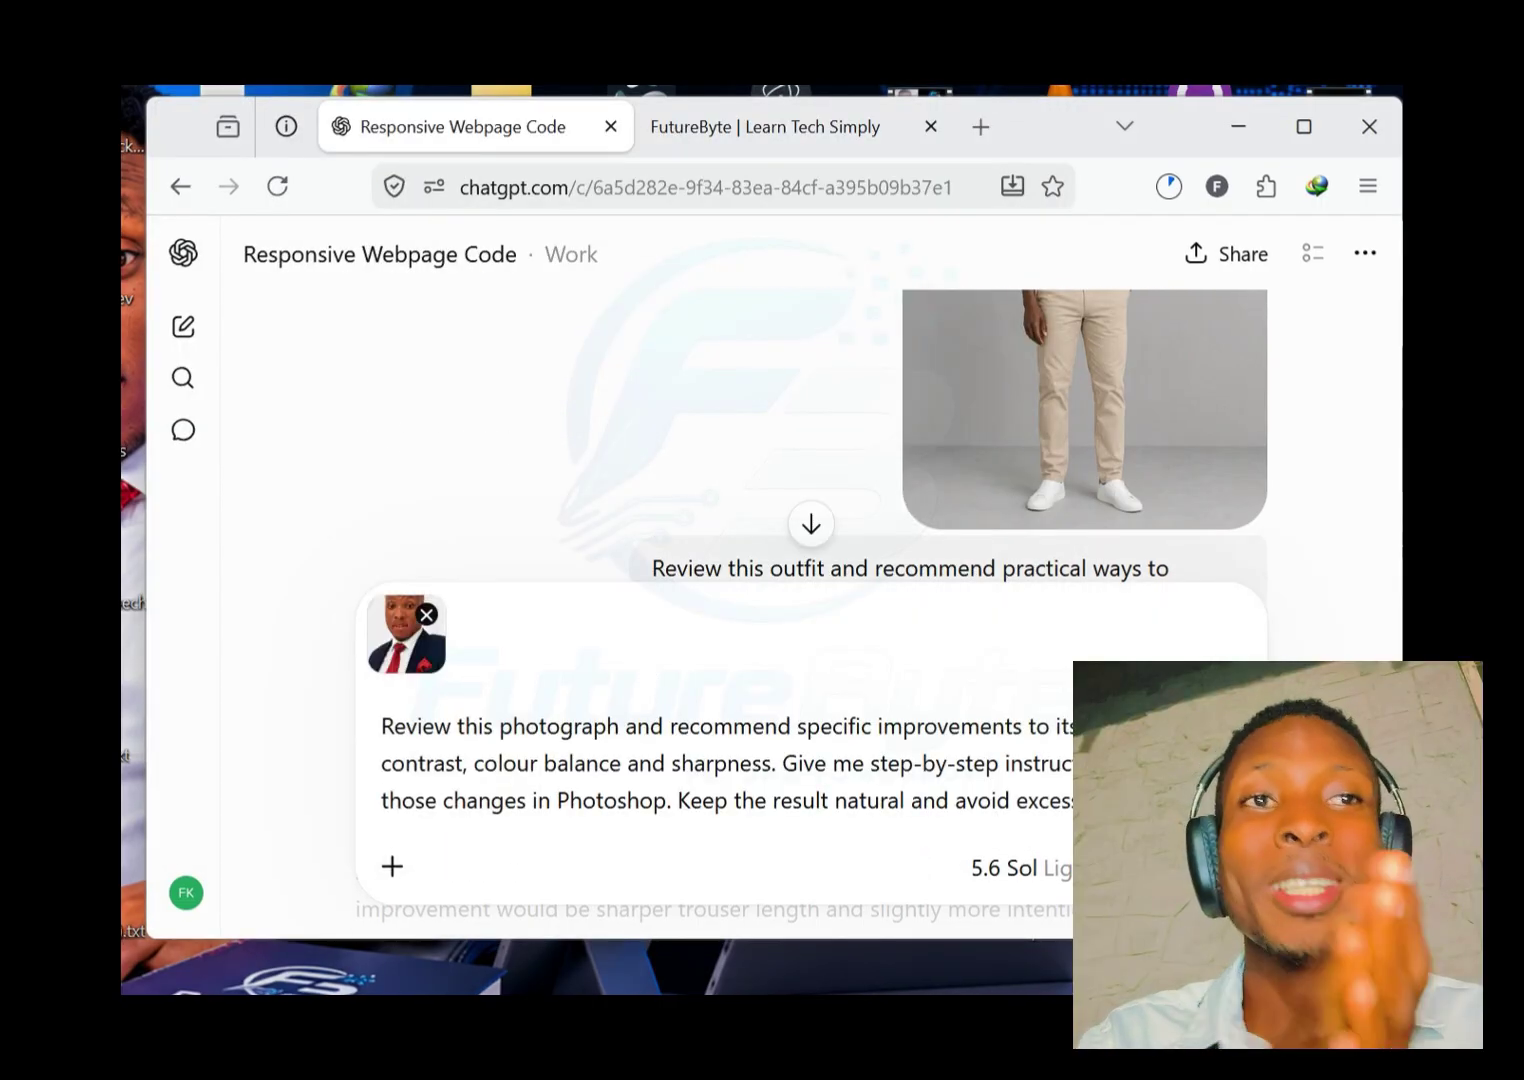
key(Return)
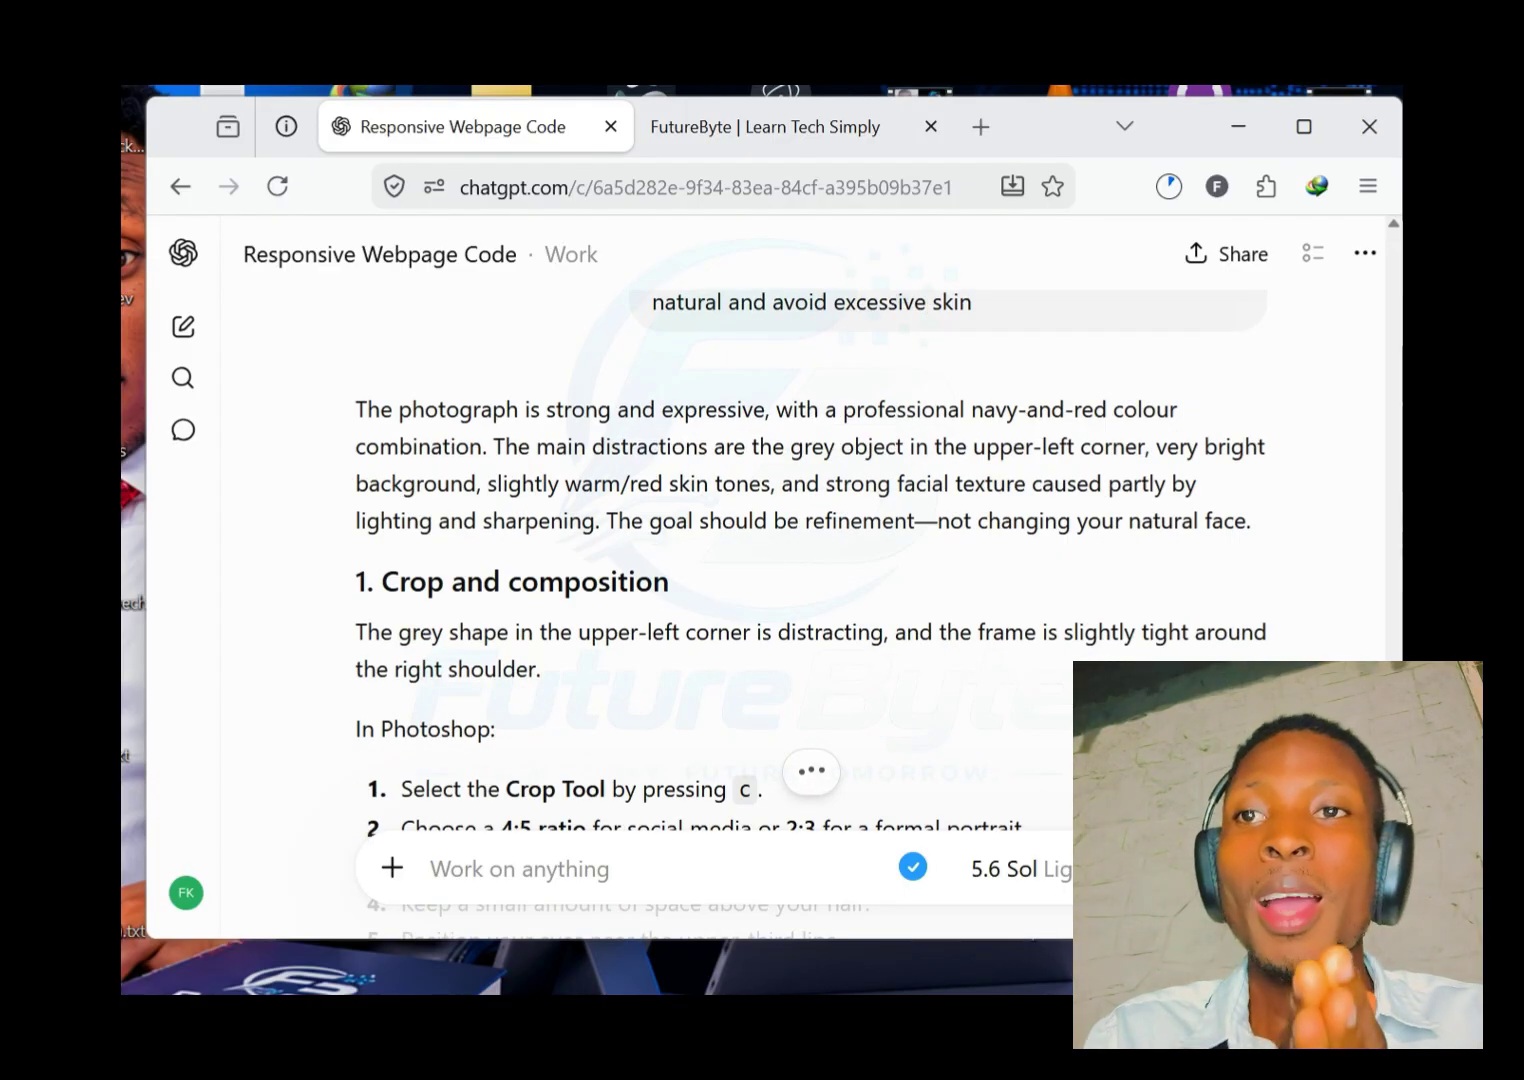
Step: Review the Photoshop instructions from crop and composition through blemish cleanup to the export settings
scroll(760, 560, down, 15)
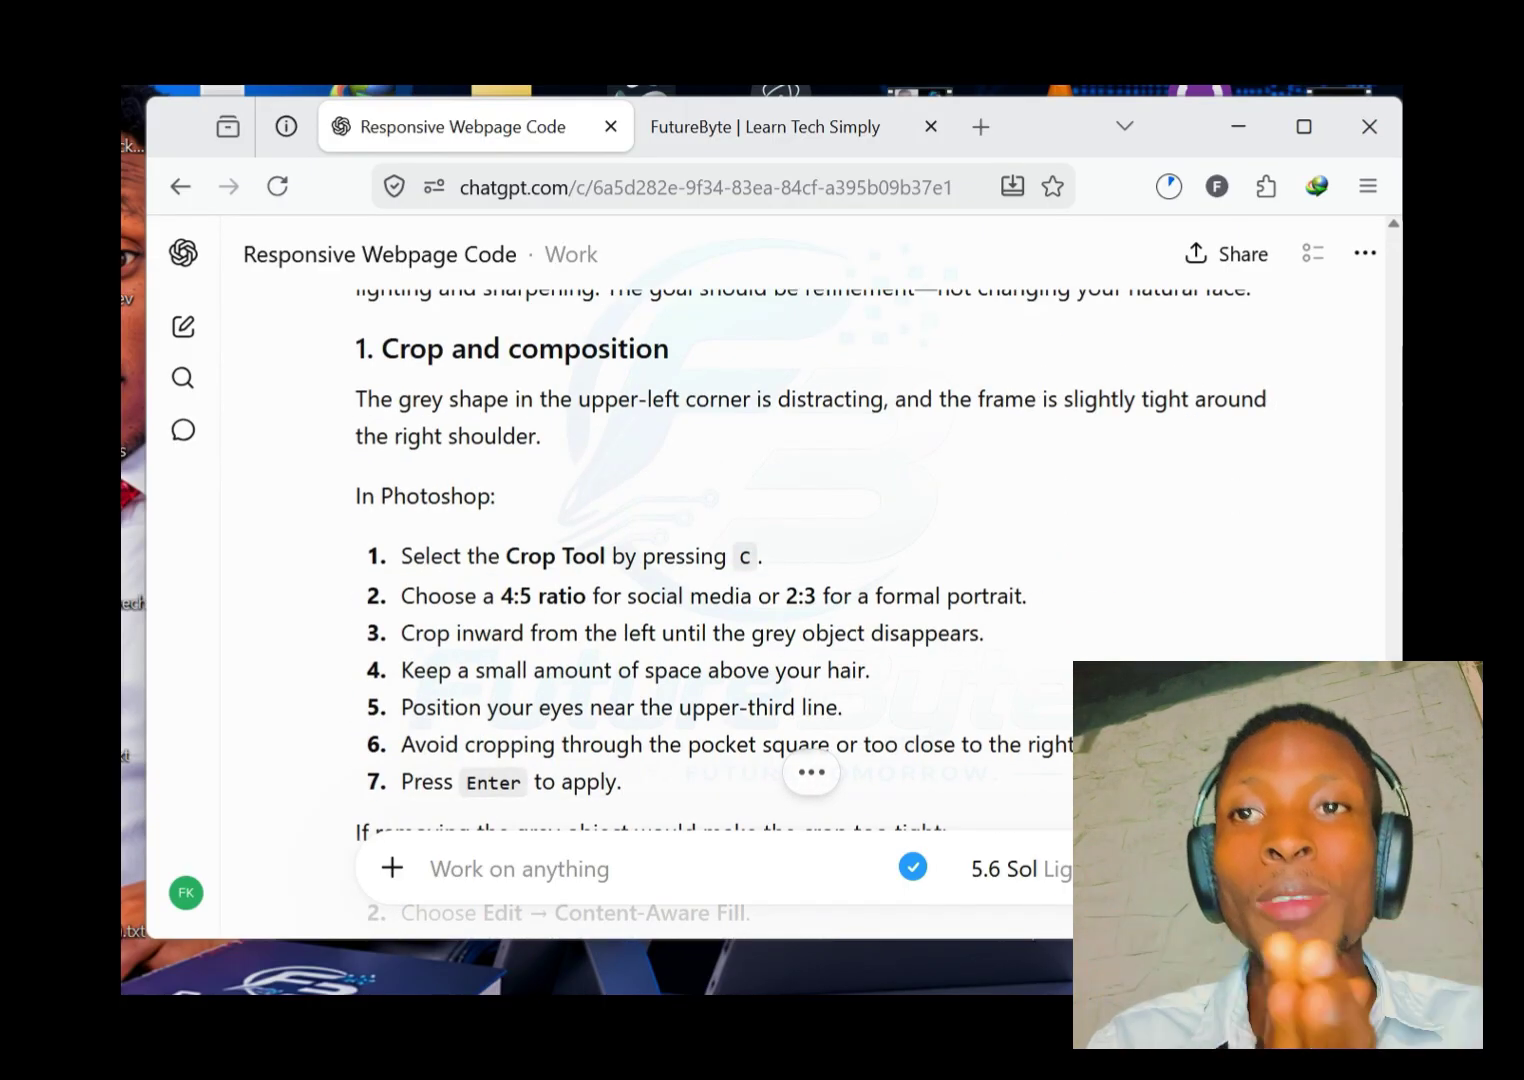
scroll(760, 560, down, 20)
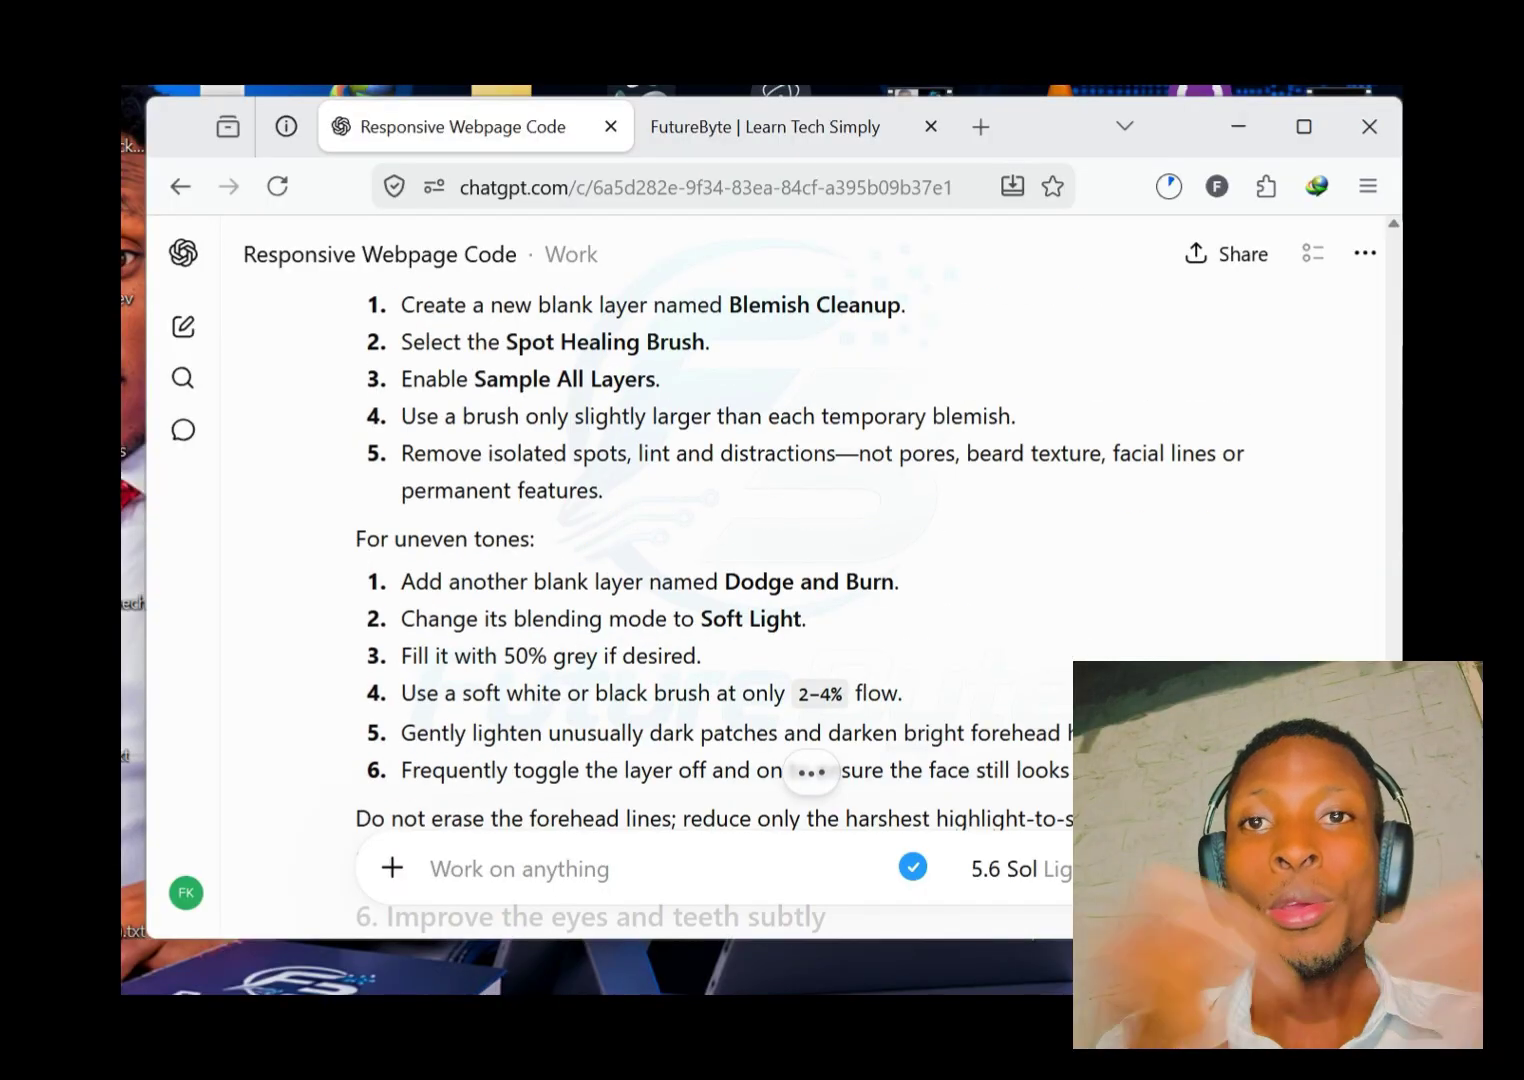
scroll(610, 854, down, 15)
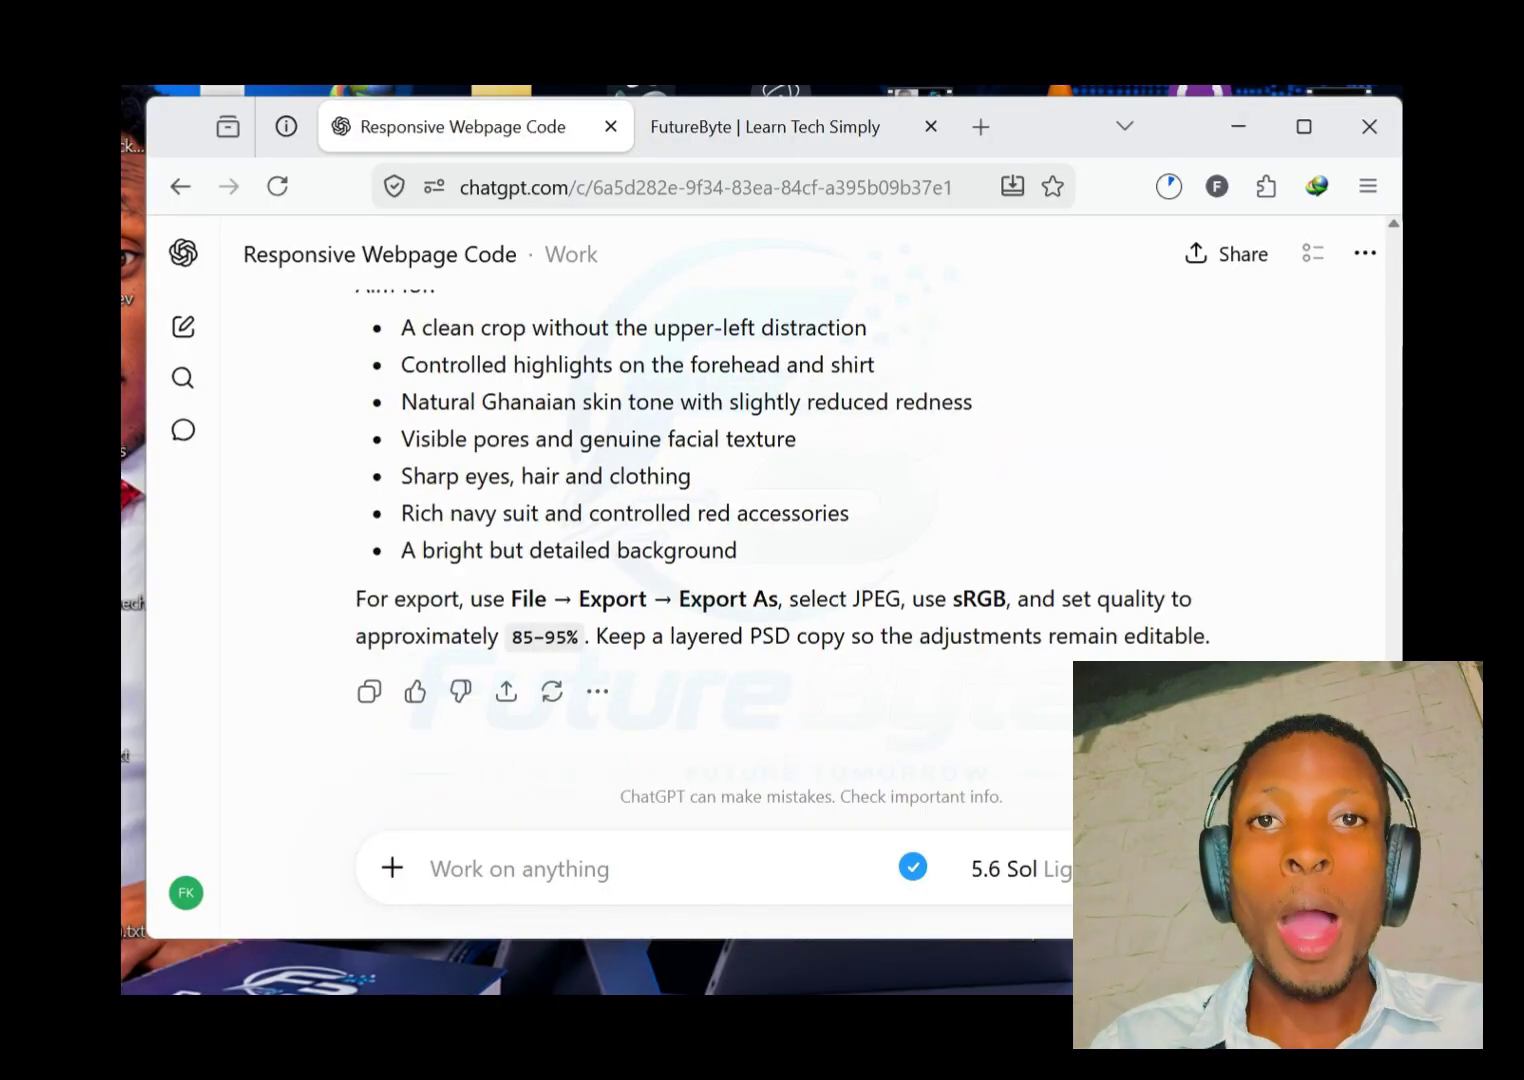
Step: Ask ChatGPT to use all these Photoshop recommendations and edit the picture
click(597, 690)
click(1150, 598)
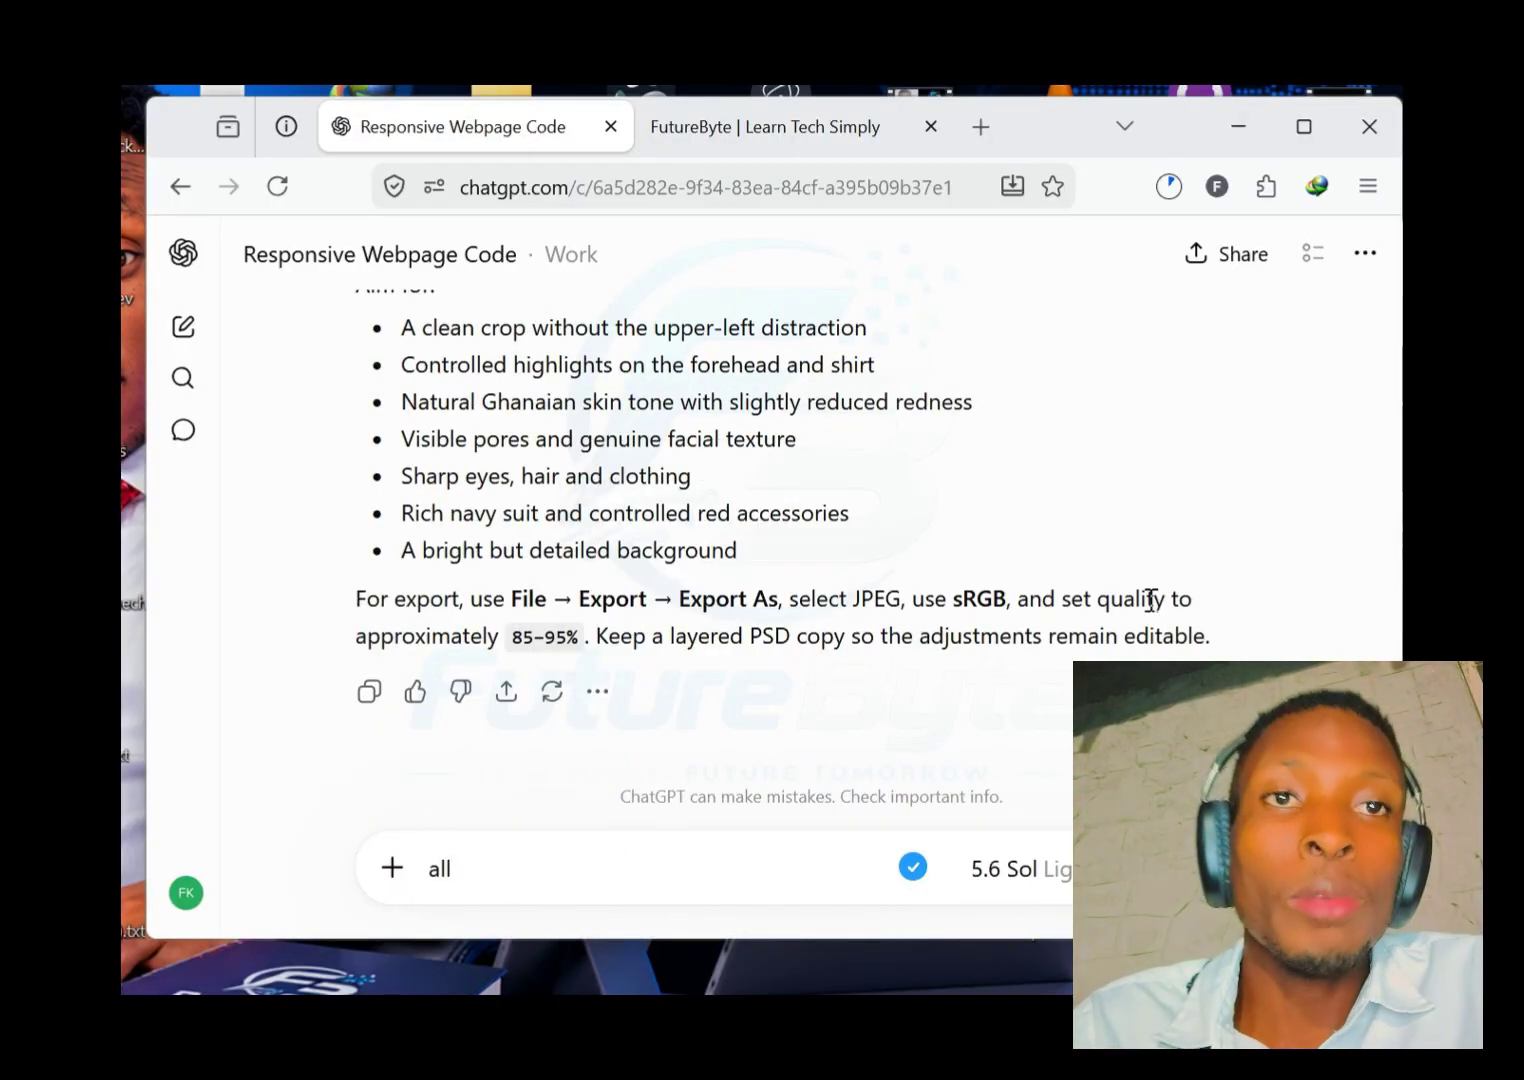
text(these photoshop)
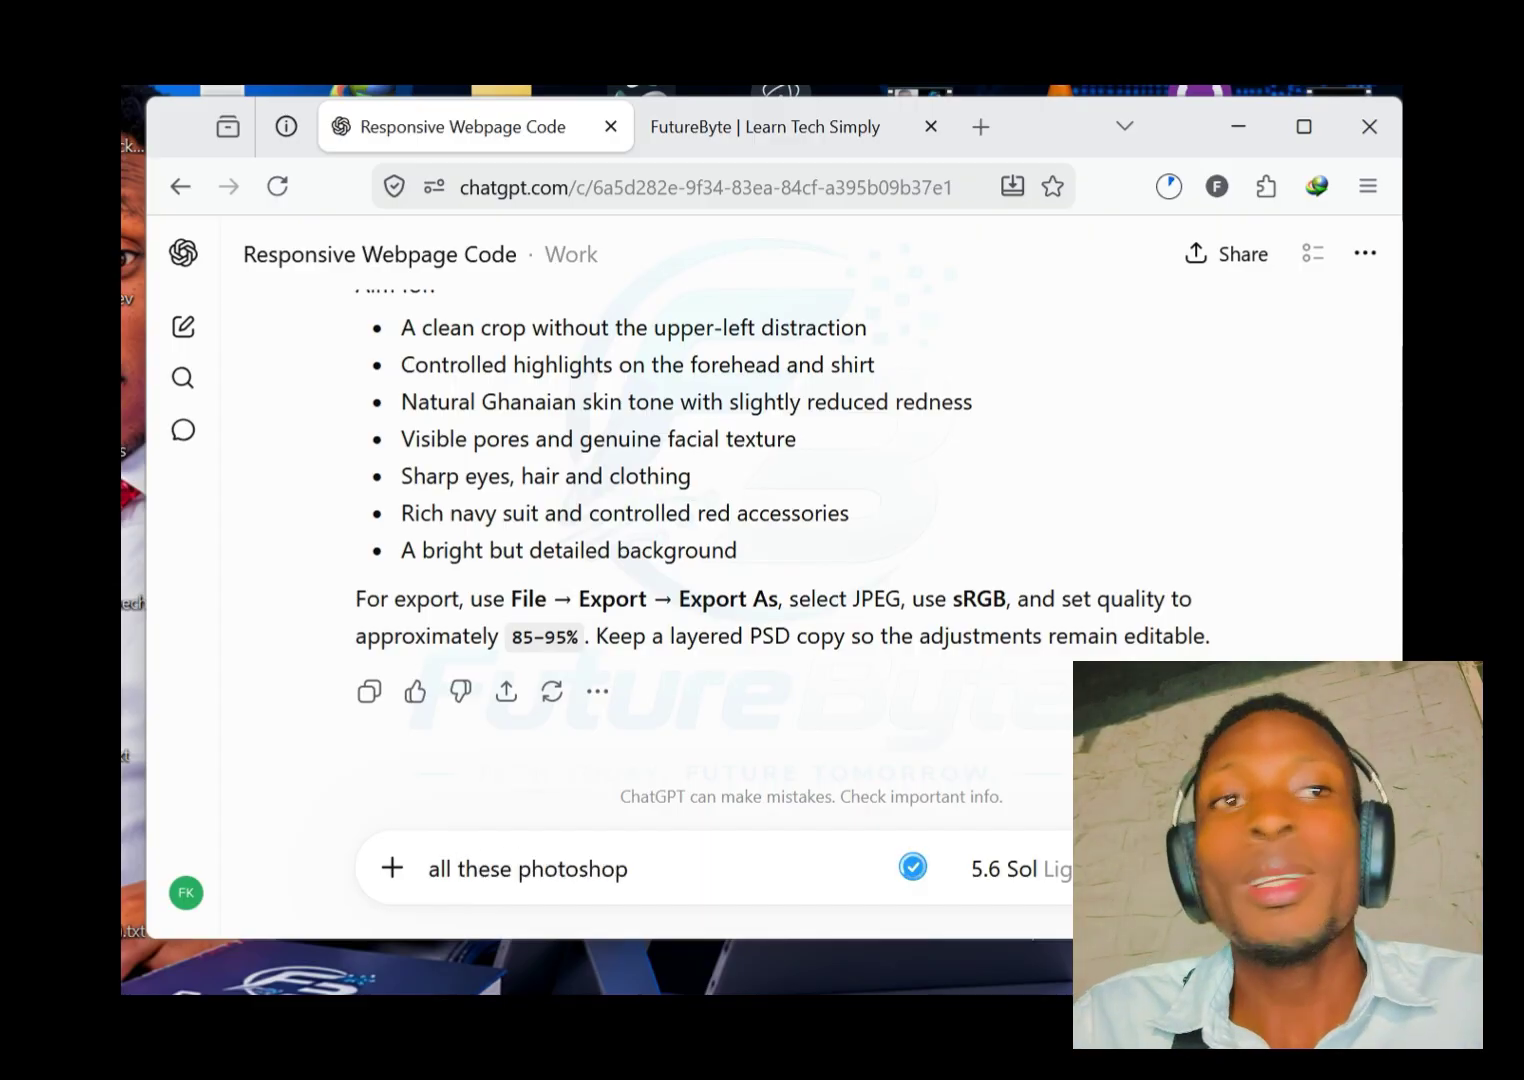
text( recpmmendation can you use it and eddit the picture for me)
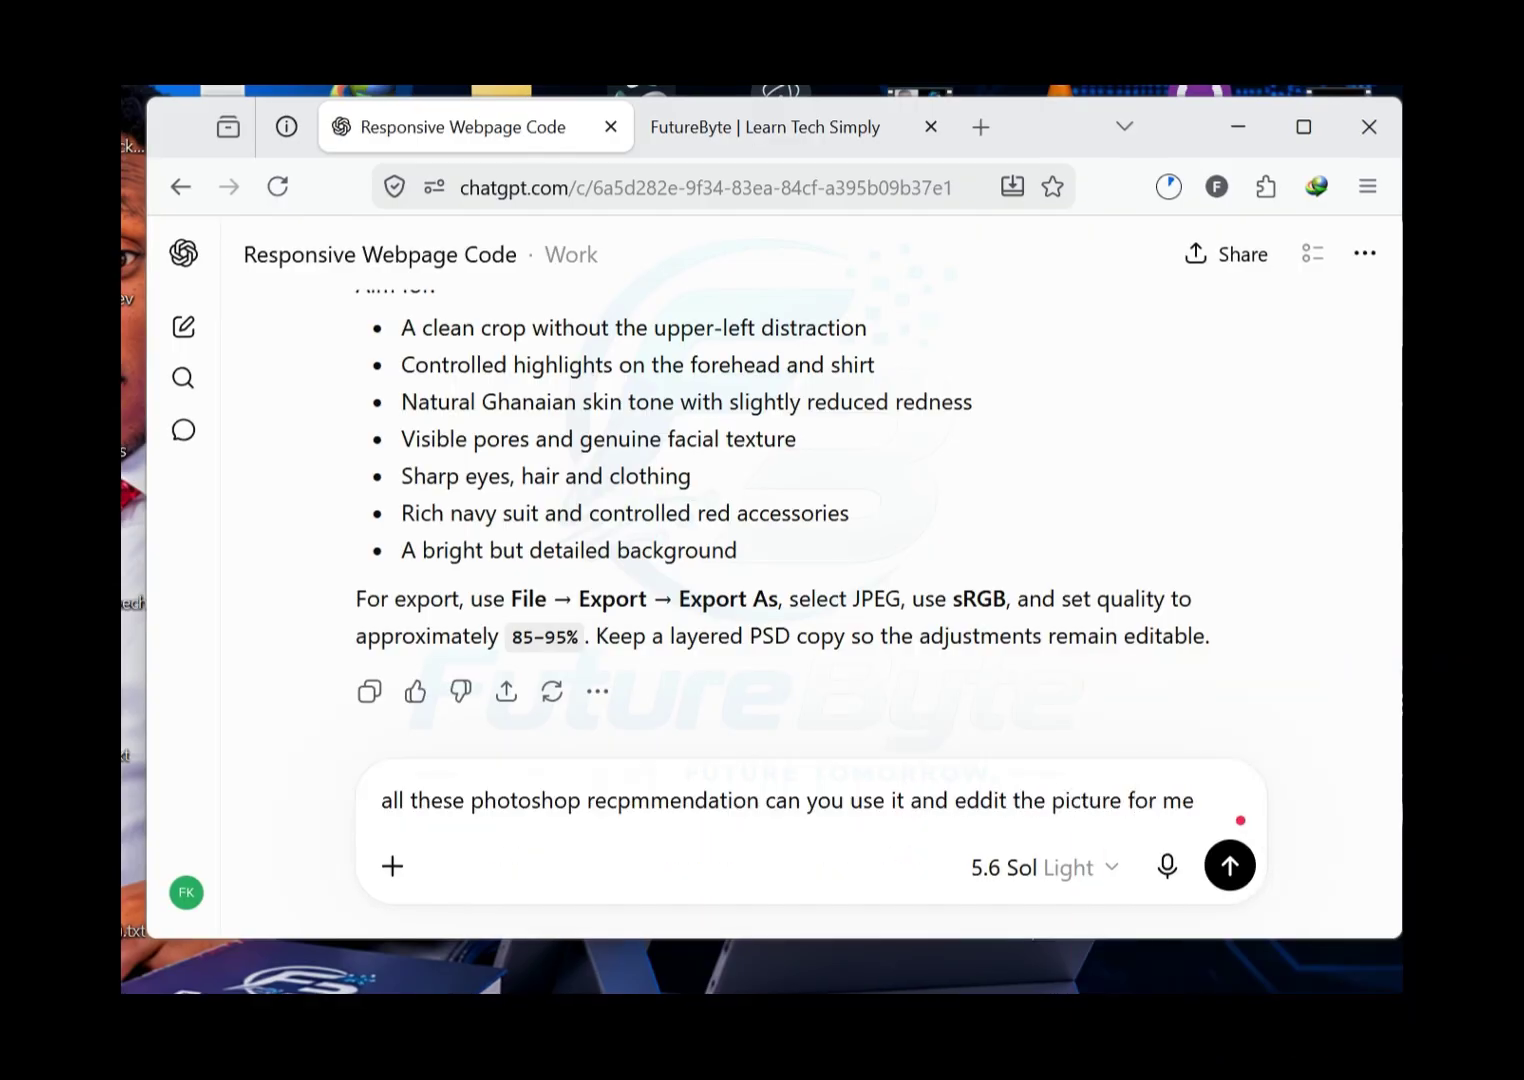
key(Return)
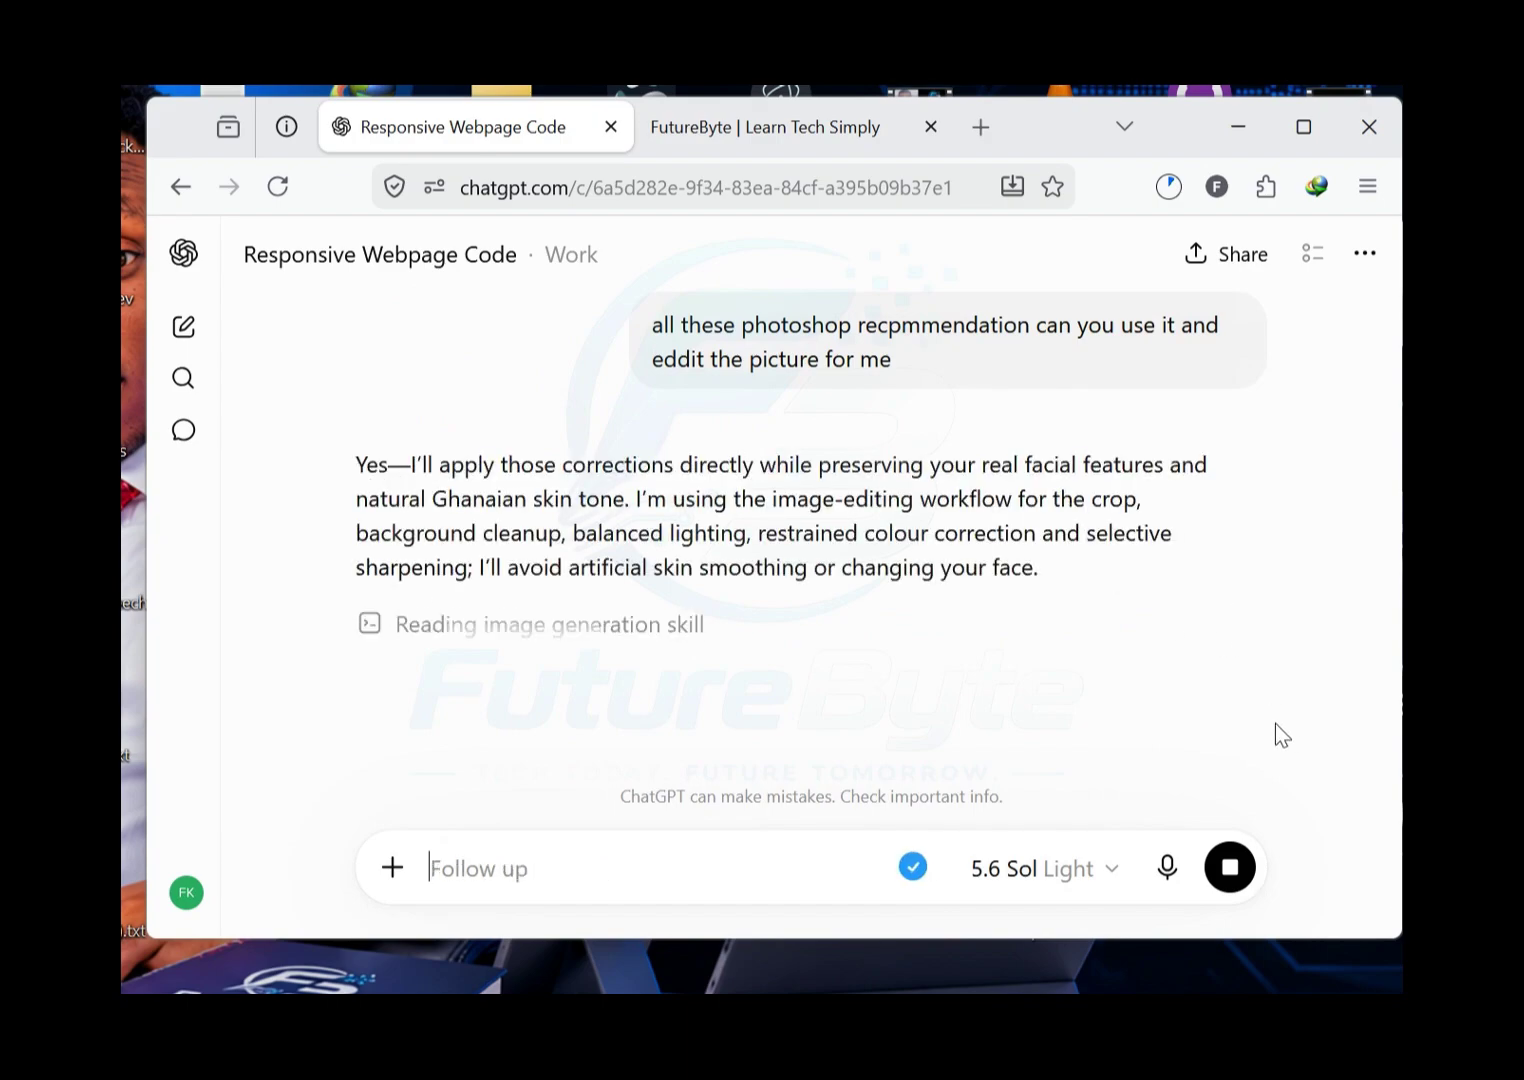
Step: Save the edited portrait to the Downloads folder as a PNG image named "my picture"
drag(1392, 888, 1396, 907)
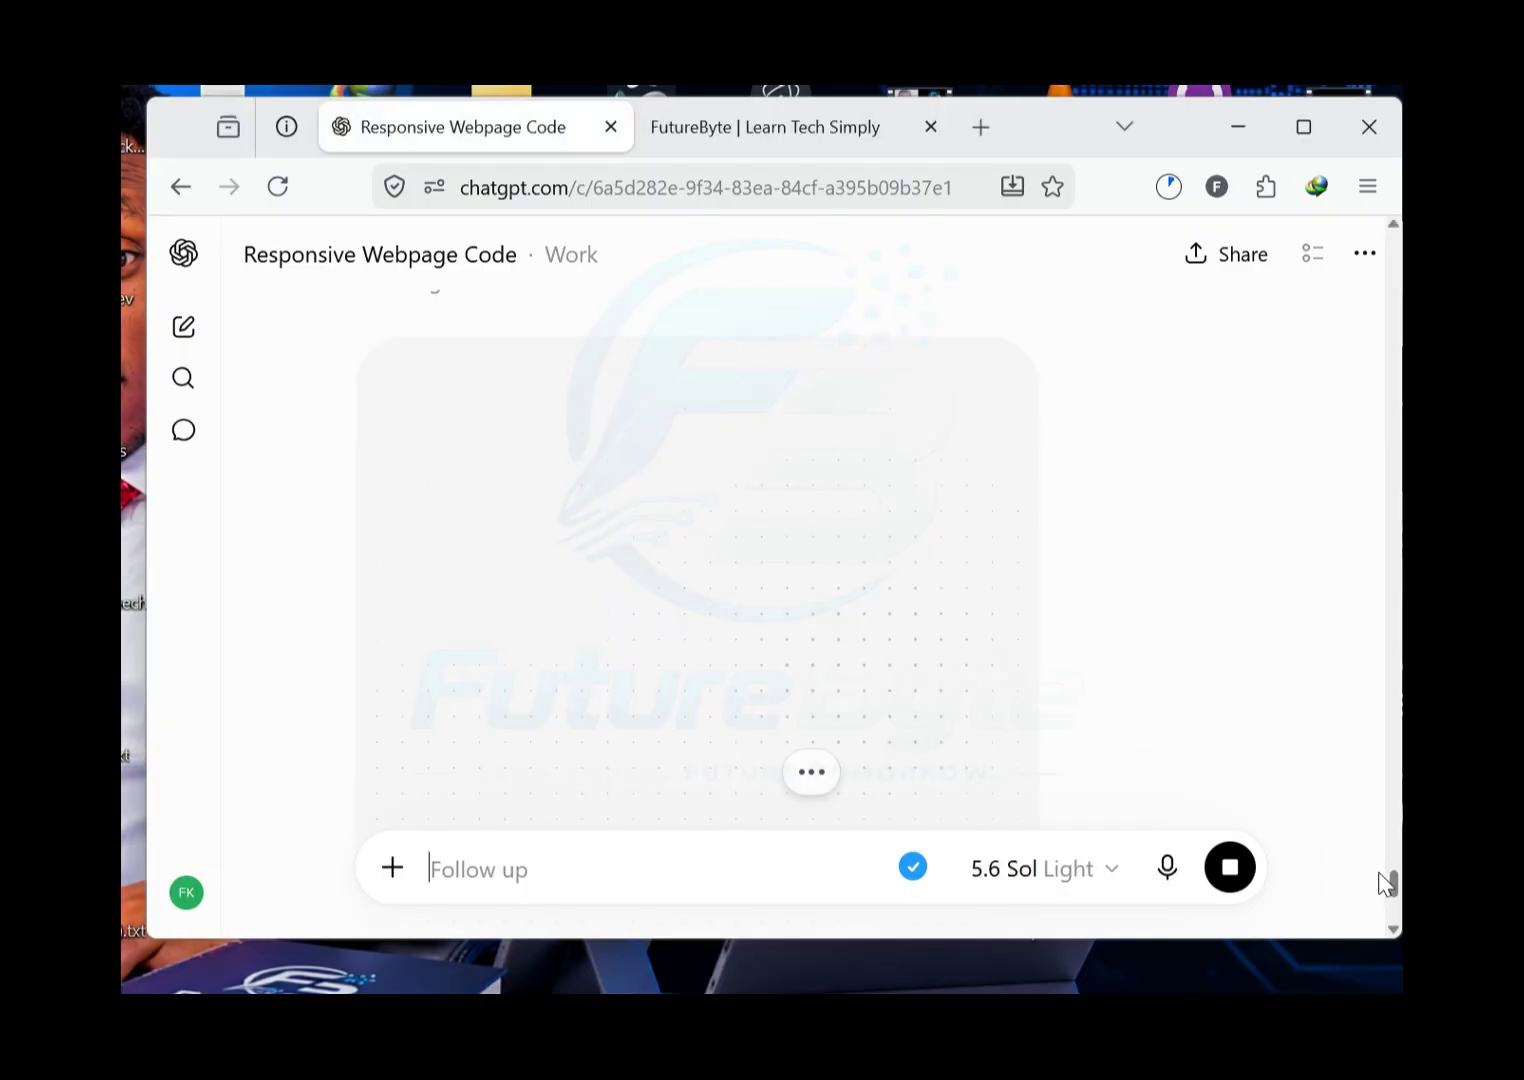
drag(1381, 874, 1392, 864)
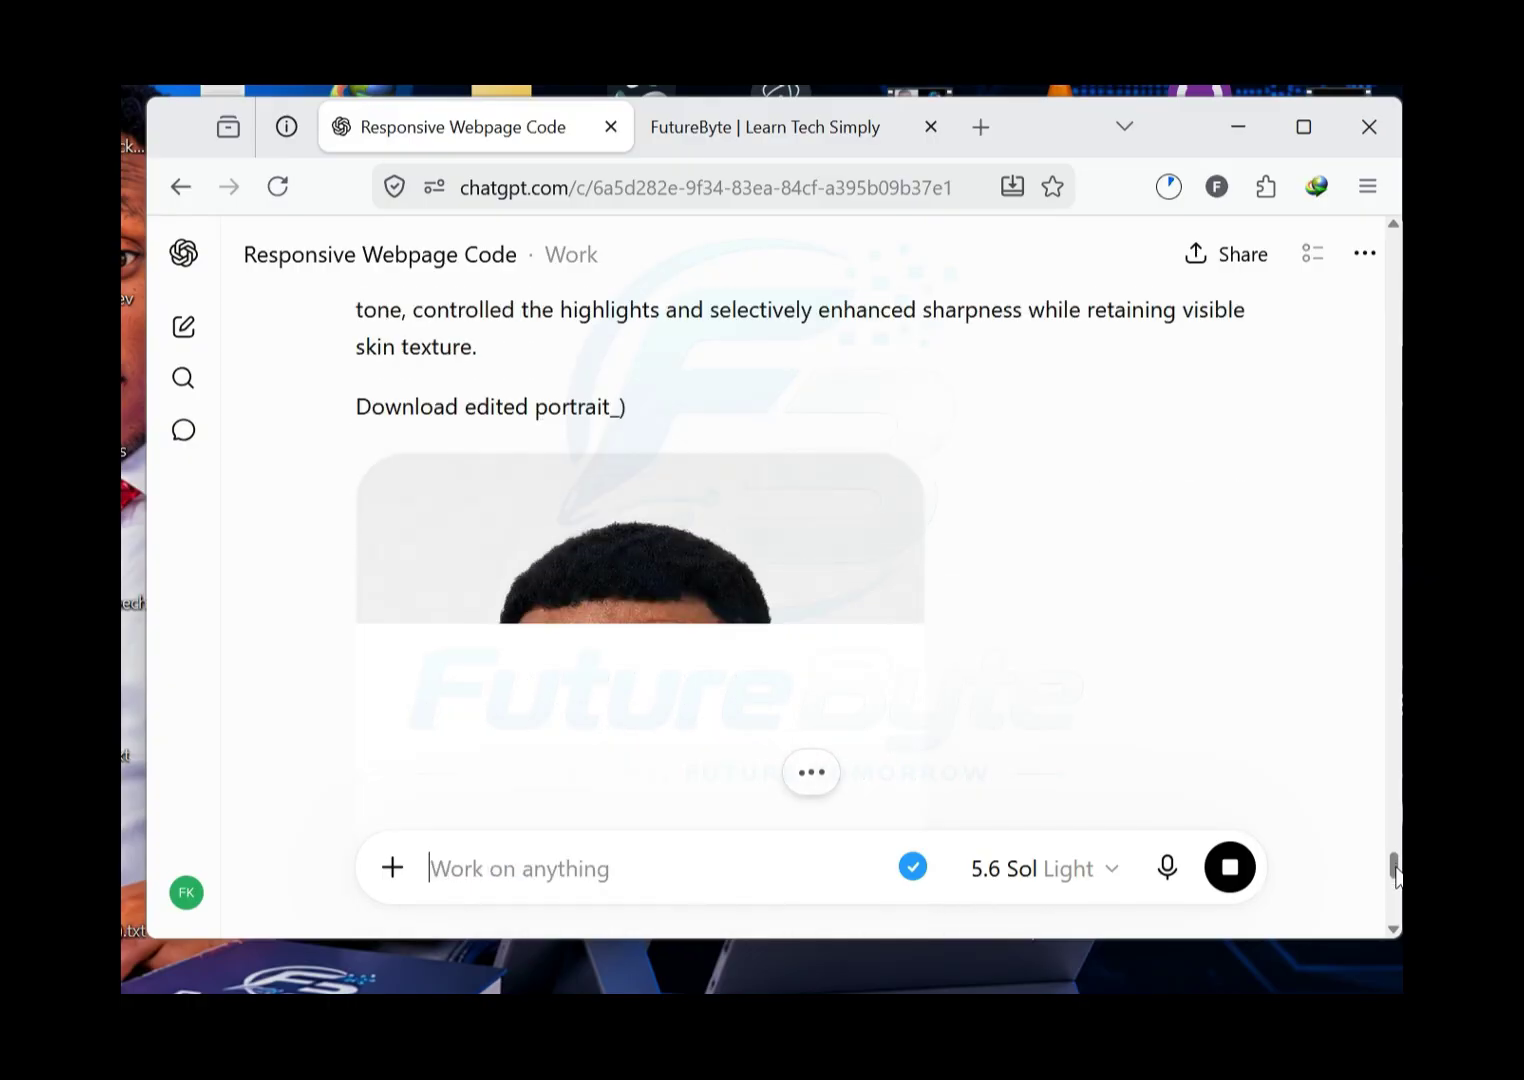
drag(1395, 875, 1306, 895)
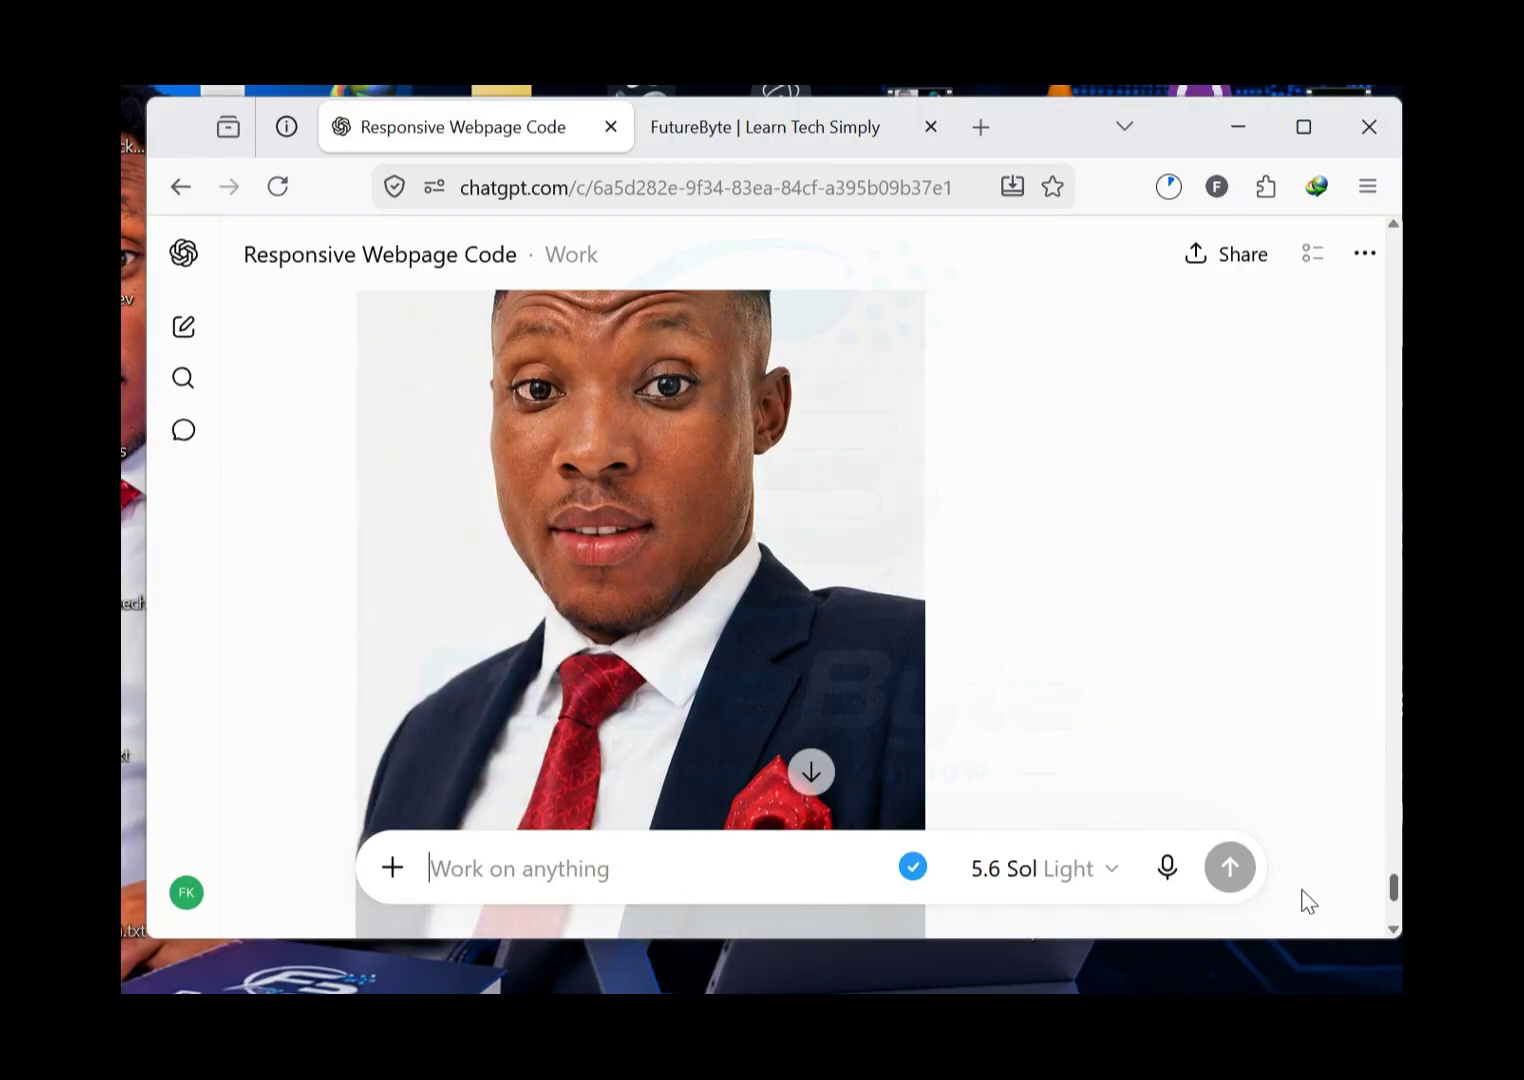
right_click(736, 668)
click(818, 127)
text(my picture)
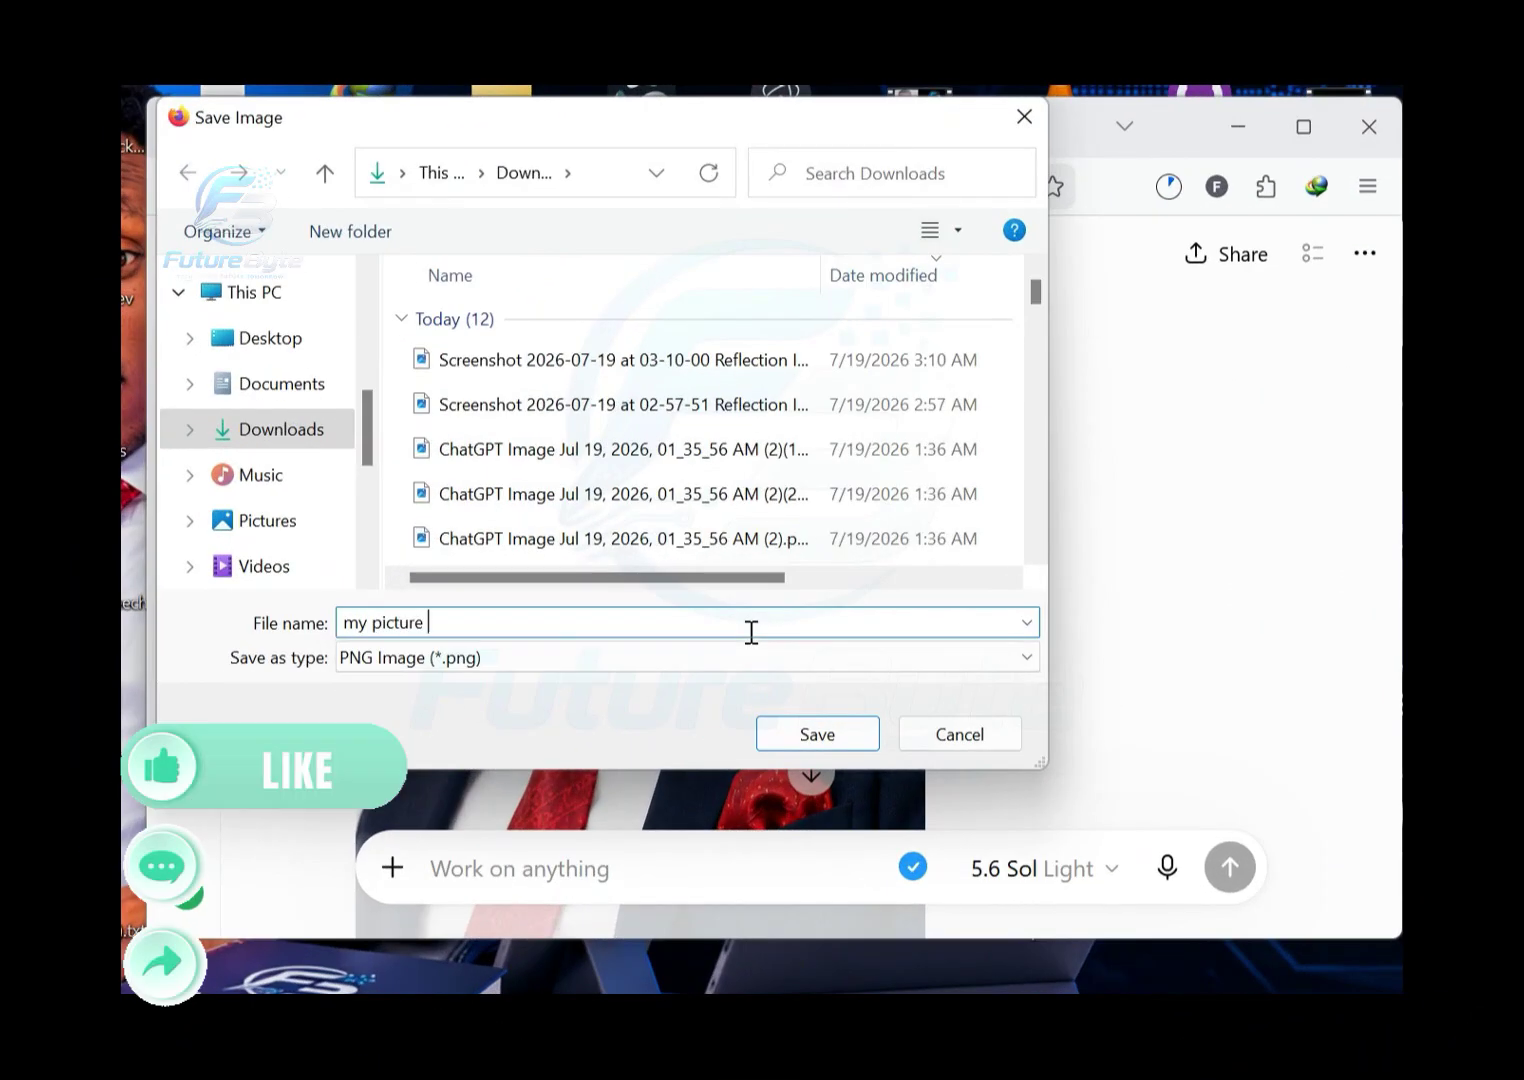
click(816, 732)
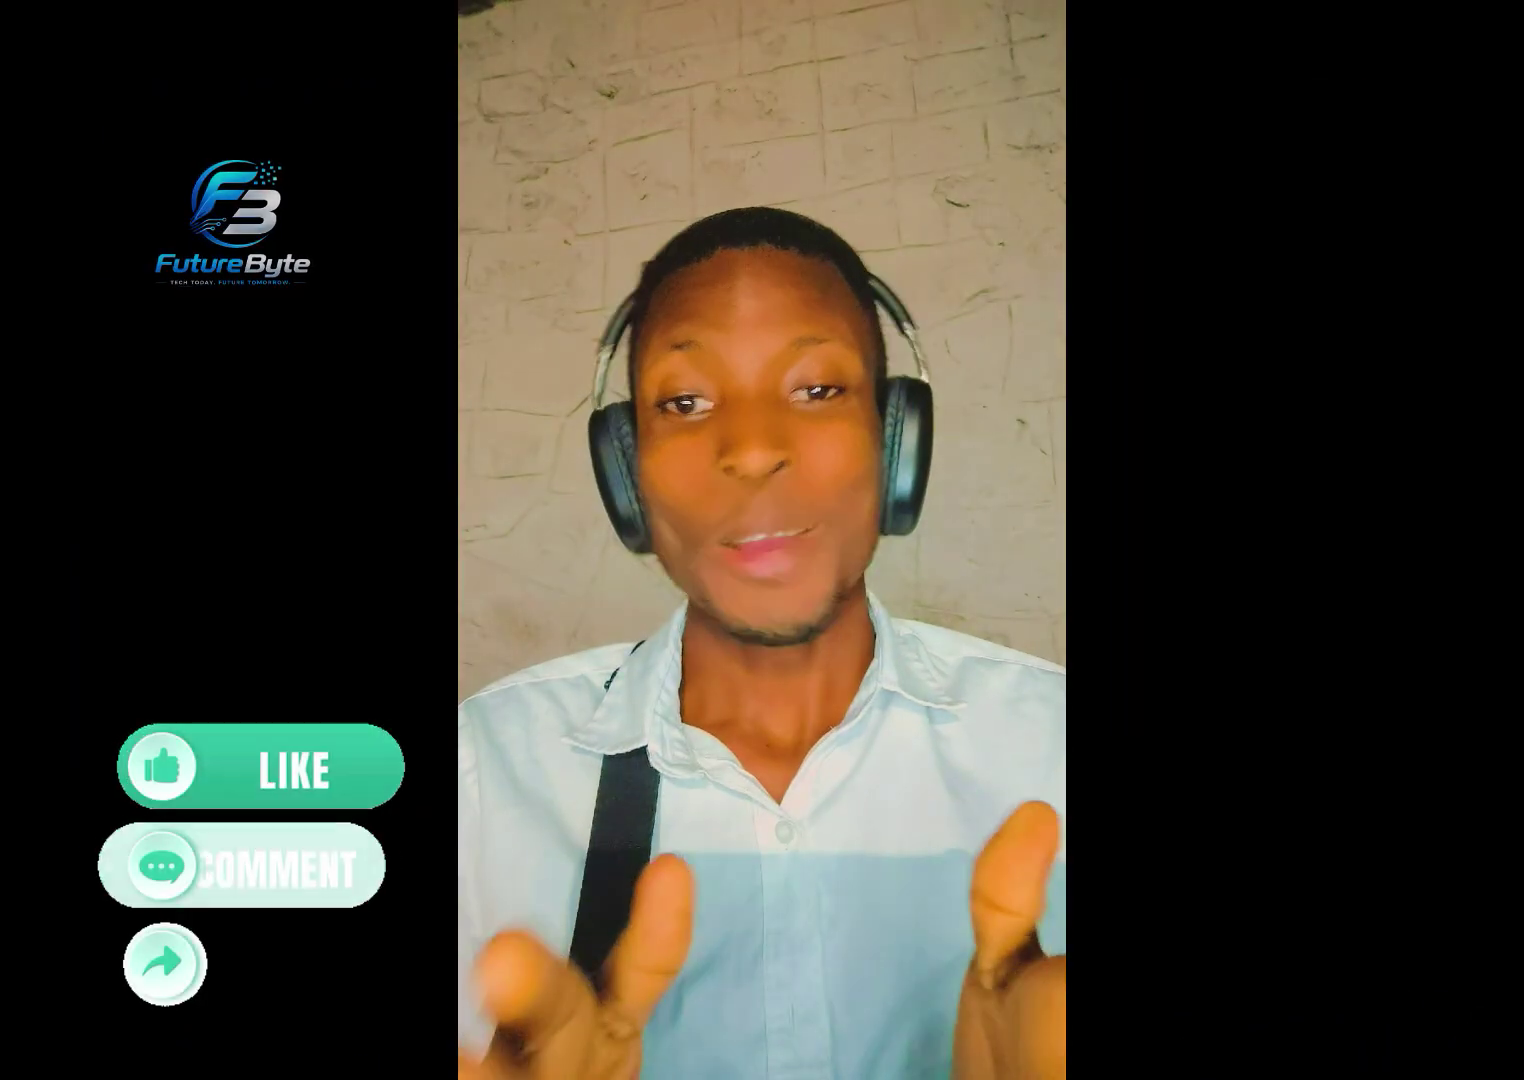